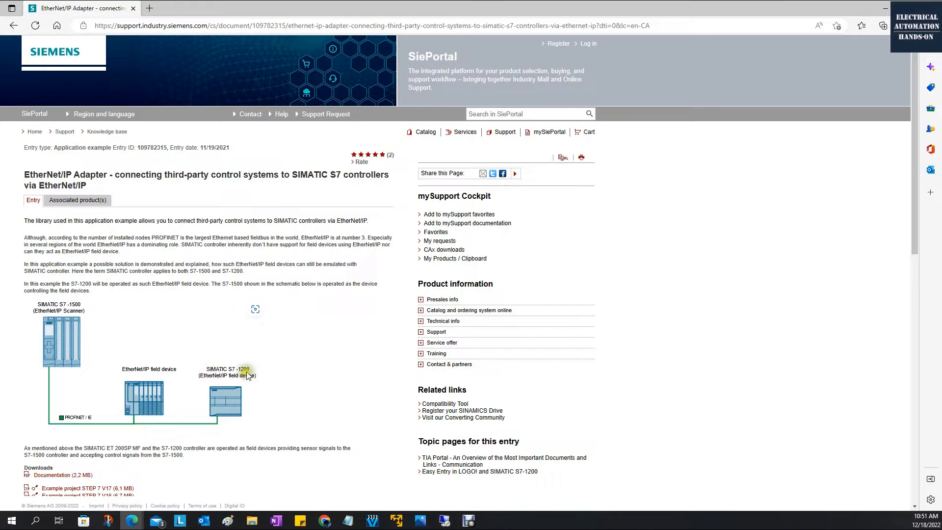
Review the EtherNet/IP Adapter application example page, checking its entry ID and the available STEP 7 downloads
scroll(231, 378, down, 3)
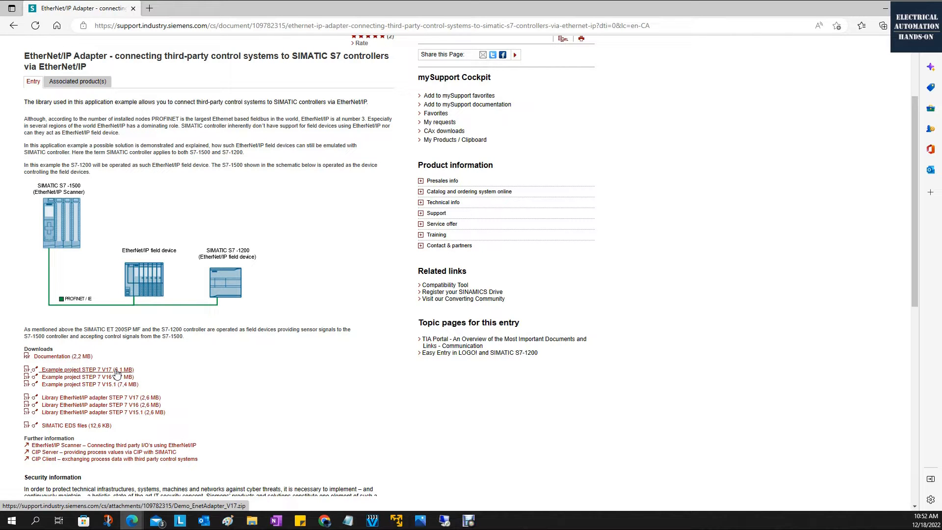
scroll(116, 374, up, 3)
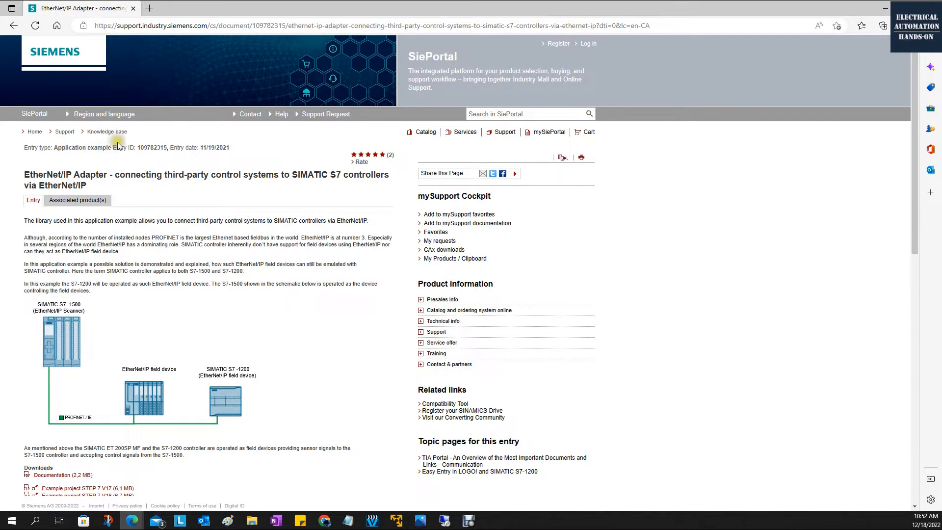
drag(139, 148, 168, 148)
click(249, 227)
scroll(248, 253, down, 5)
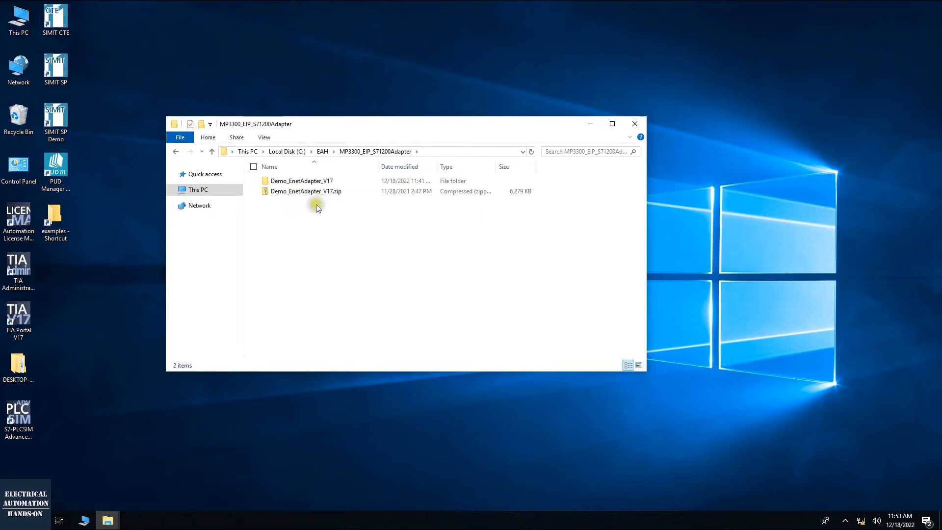
Switch to File Explorer and inspect the Demo_EnetAdapter_V17 archive and its extracted folder in MP3300_EIP_S71200Adapter
click(314, 192)
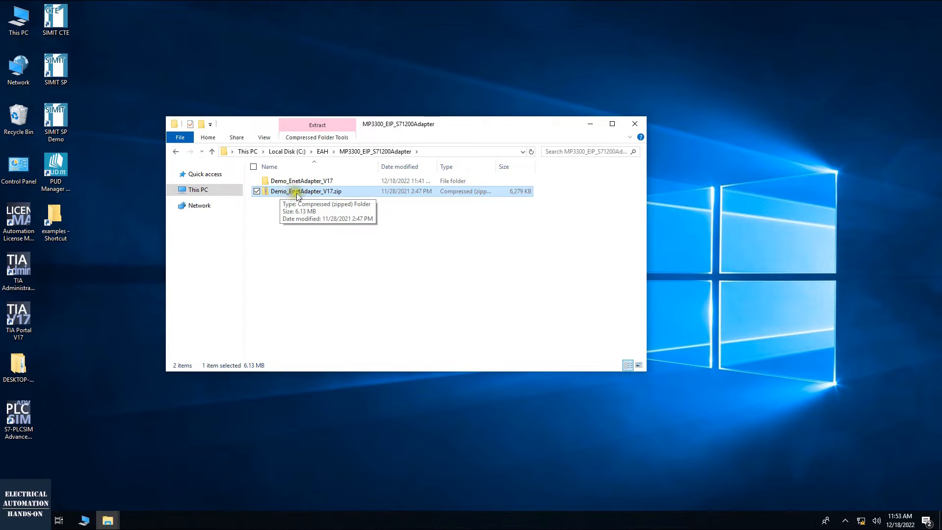
click(332, 196)
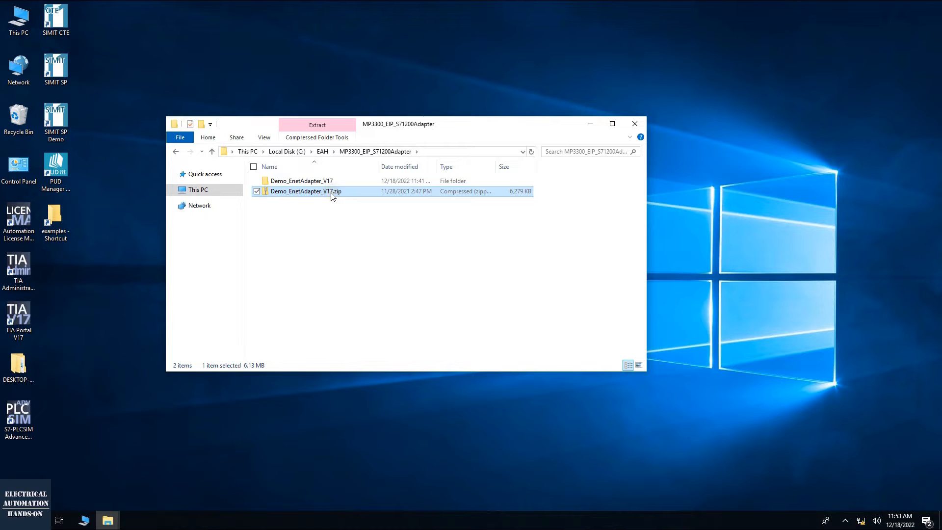
double_click(322, 181)
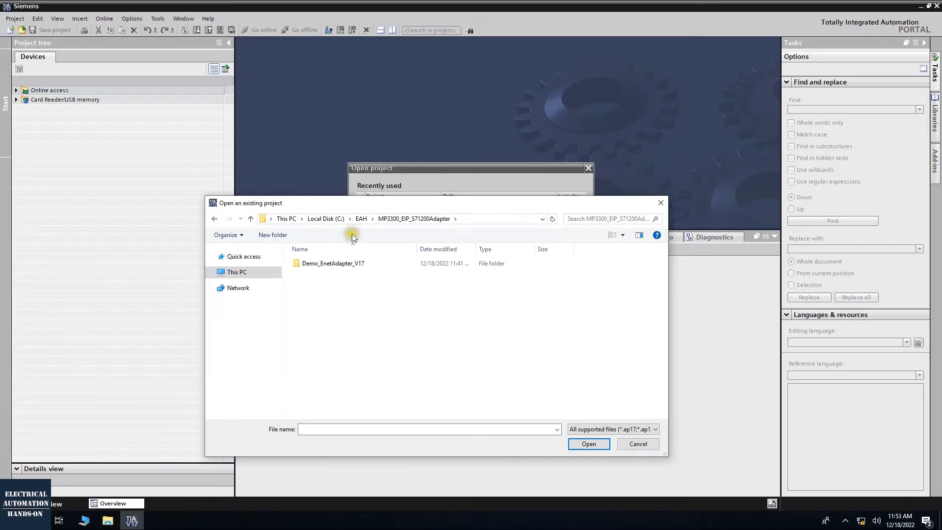
Retrieve the archived project EnetAdapter.zap17 from the Demo_EnetAdapter_V17 folder into the target directory MP3300_EIP_S71200Adapter
click(331, 268)
double_click(330, 268)
click(334, 263)
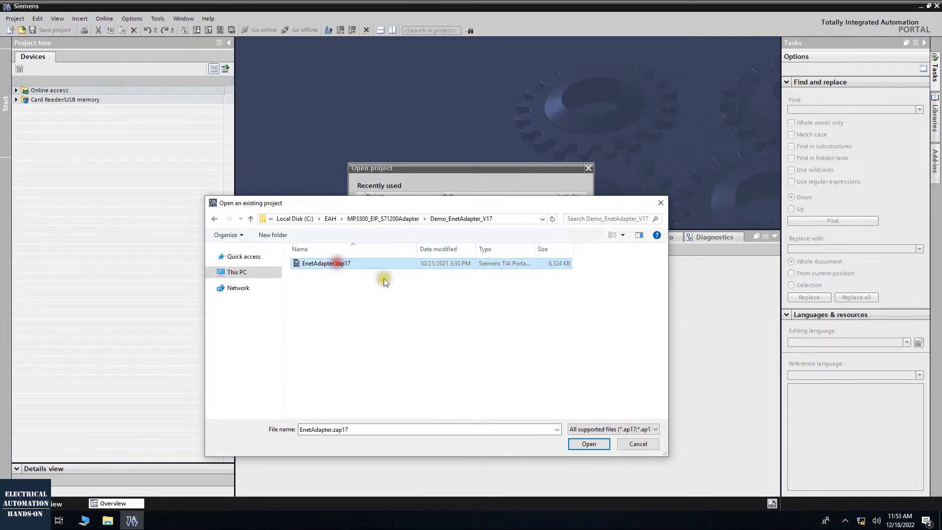
click(589, 444)
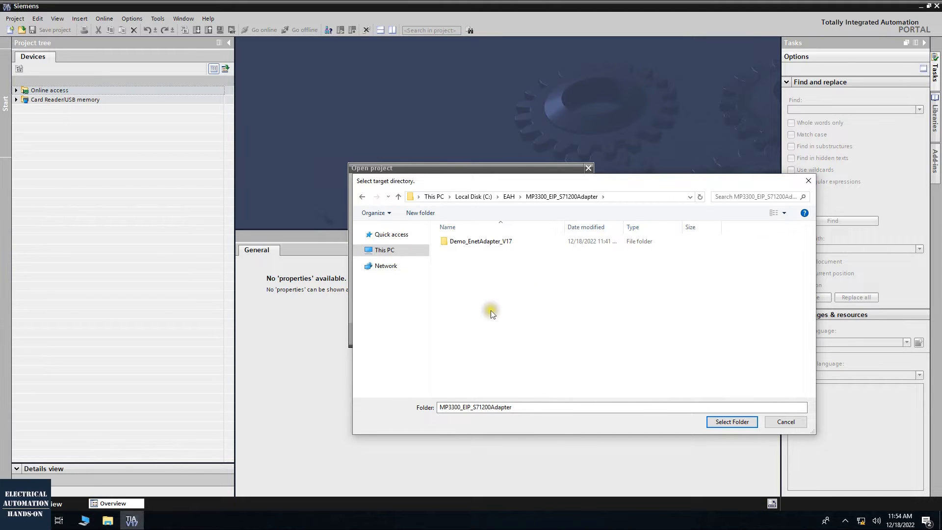
click(732, 421)
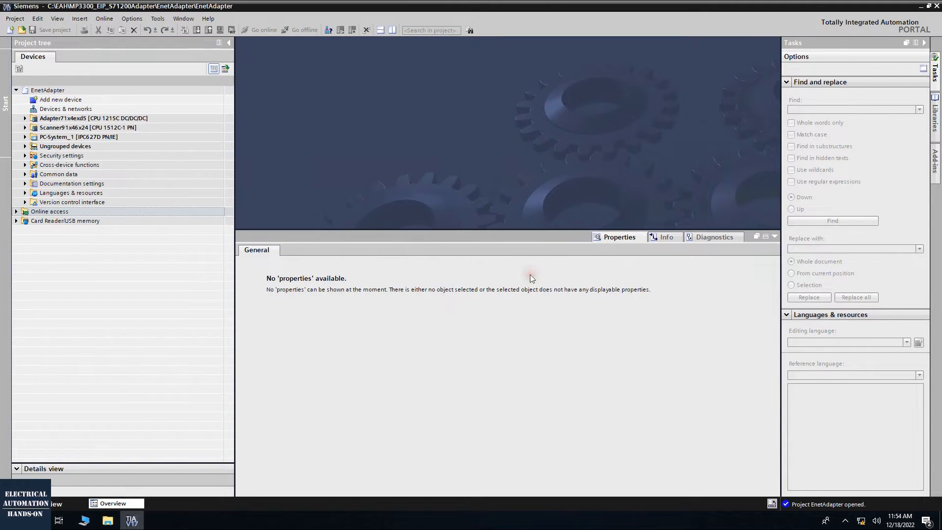
Examine the contents of the CPU 1215C adapter and CPU 1512C-1 PN scanner in the project tree, including the scanner's program blocks
click(25, 118)
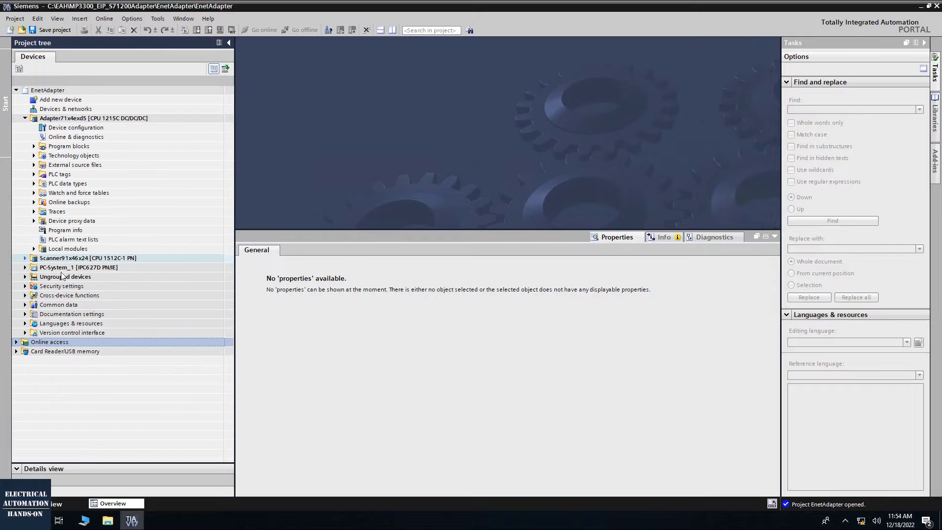
click(25, 258)
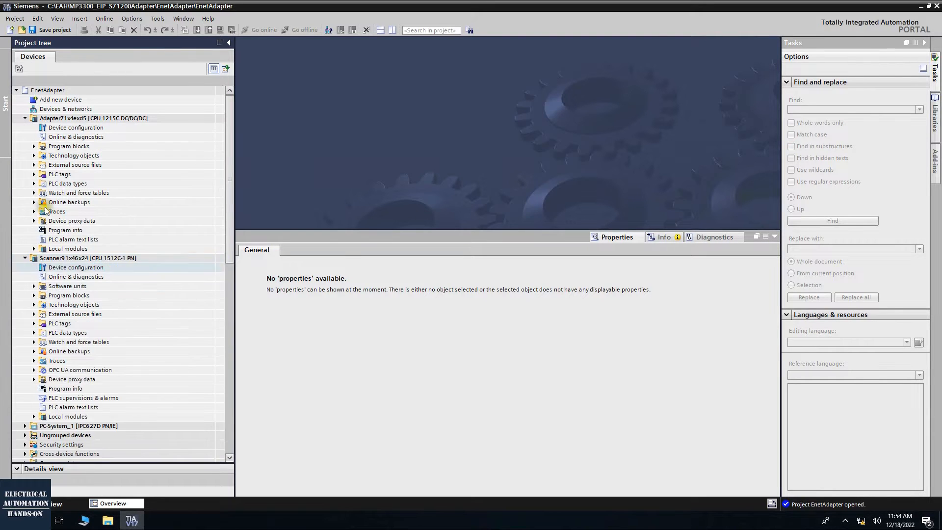
scroll(64, 302, down, 1)
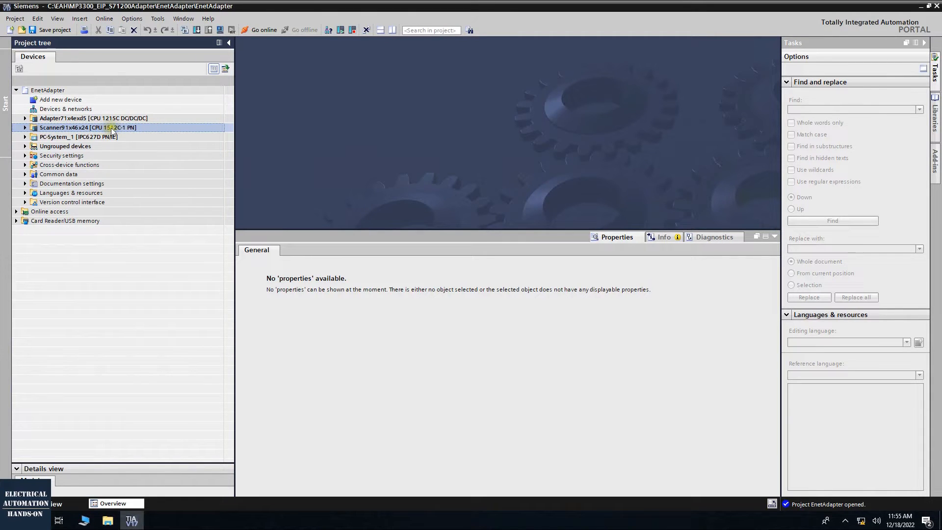
click(25, 127)
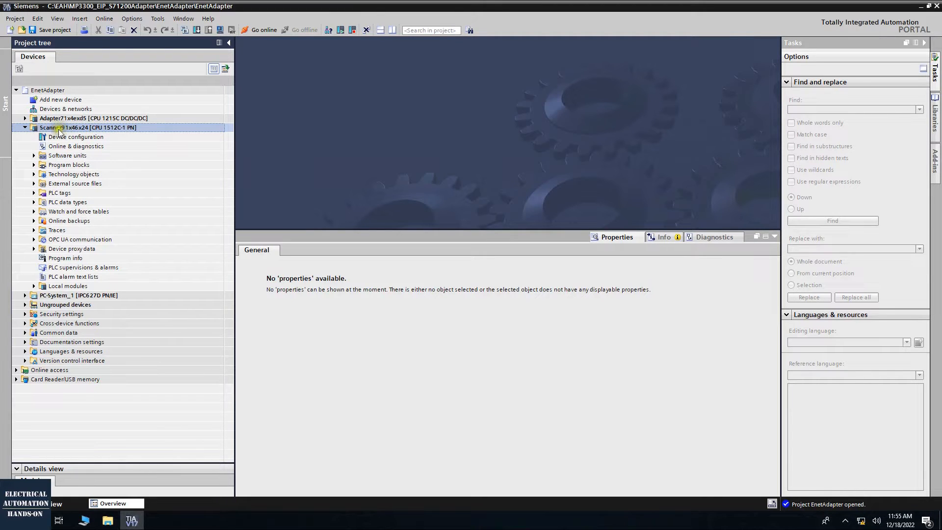
click(34, 164)
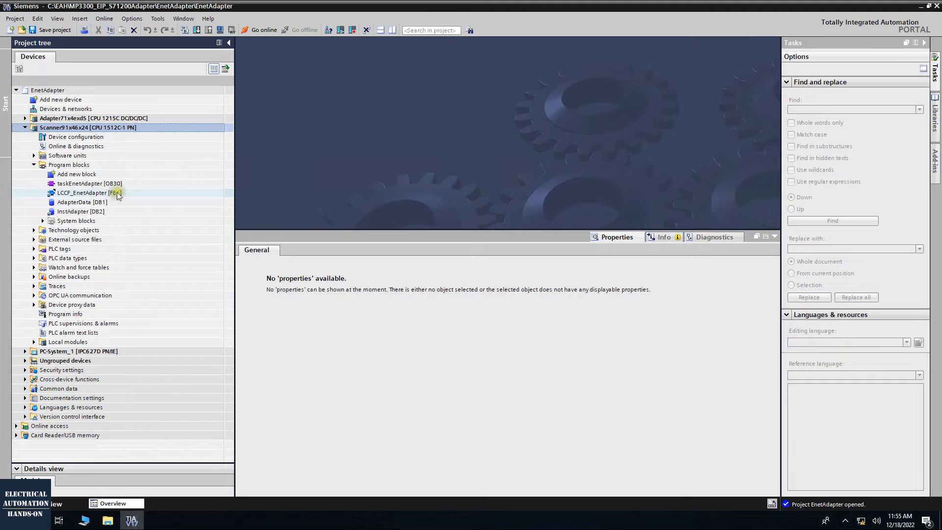
click(119, 119)
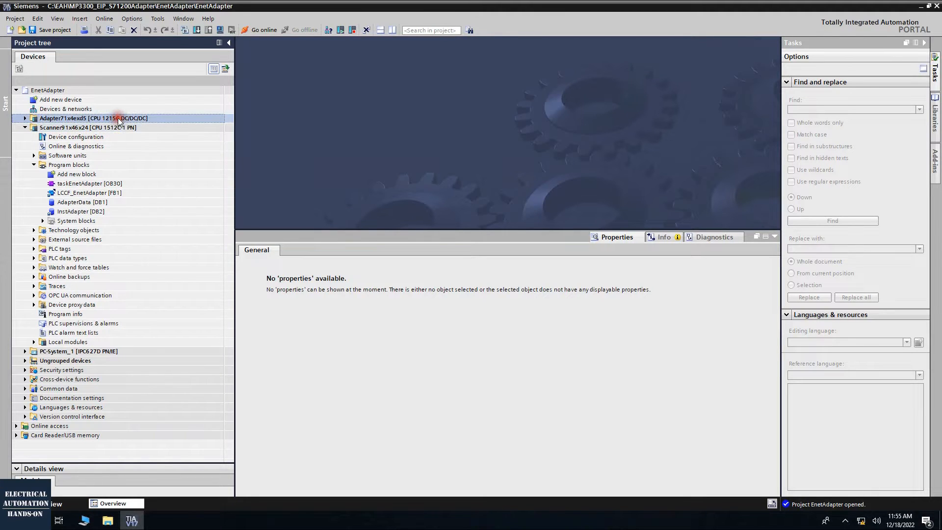
click(122, 128)
click(122, 129)
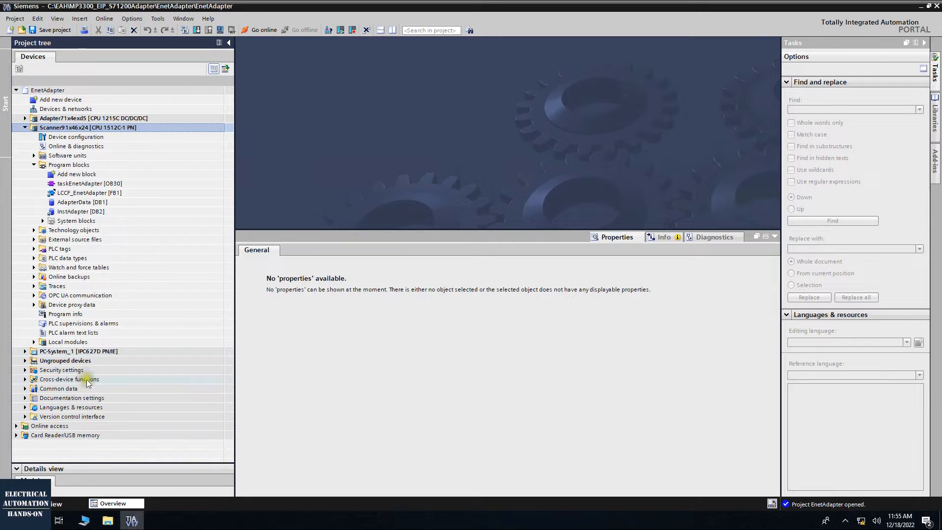
Examine the program blocks of Software PLC_1 under PC-System_1
click(25, 351)
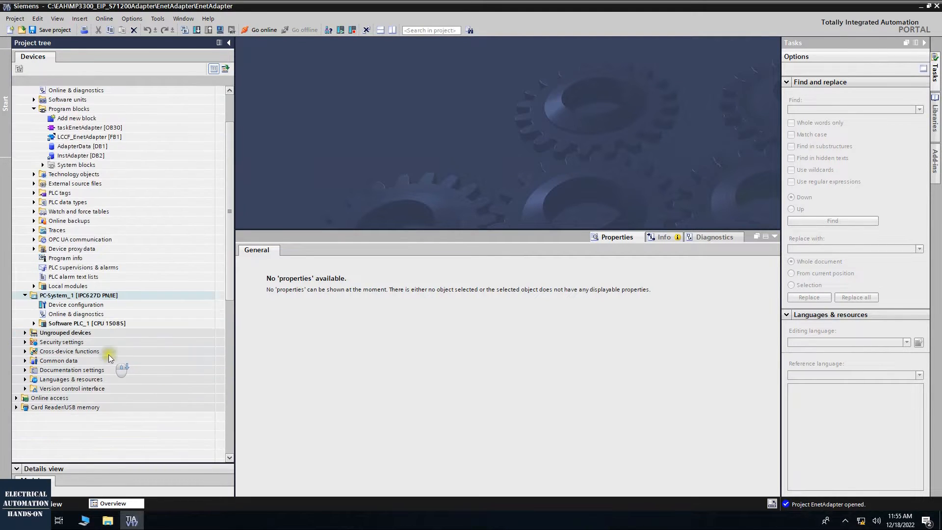
double_click(49, 324)
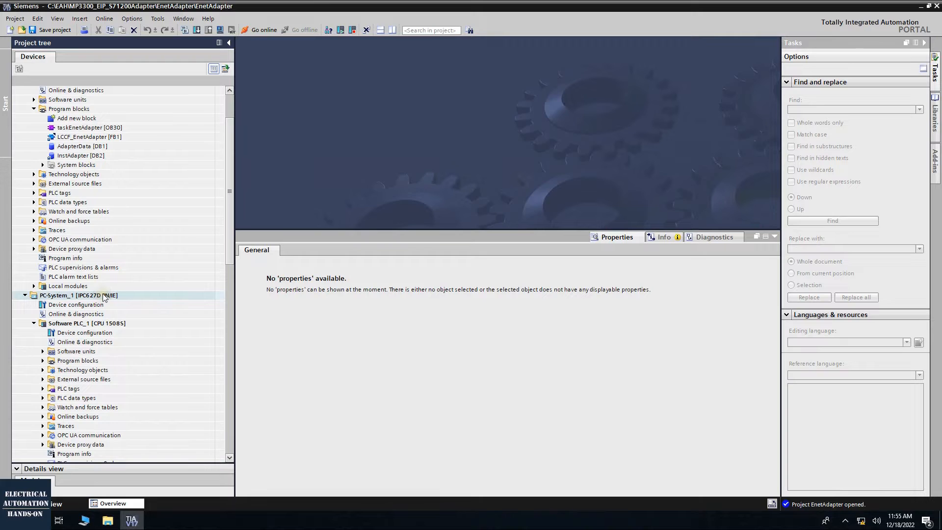
click(42, 361)
scroll(44, 363, down, 1)
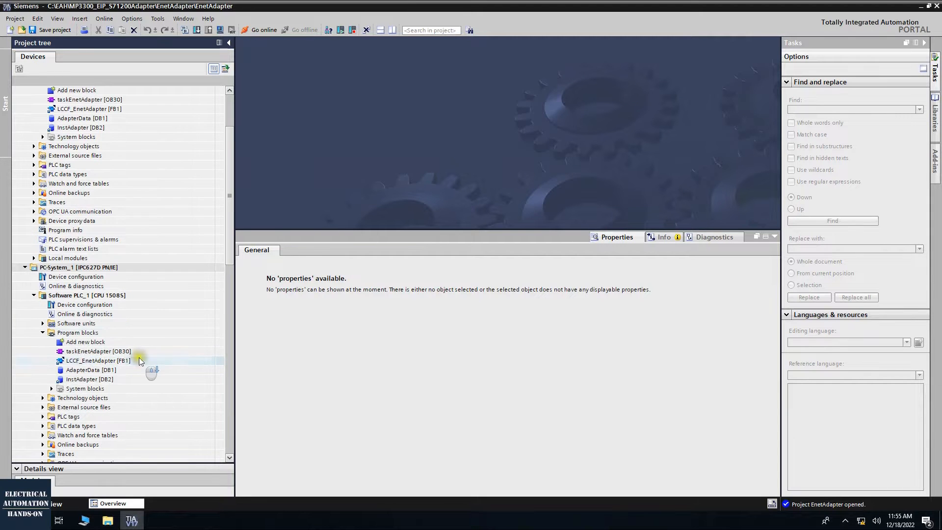
click(25, 268)
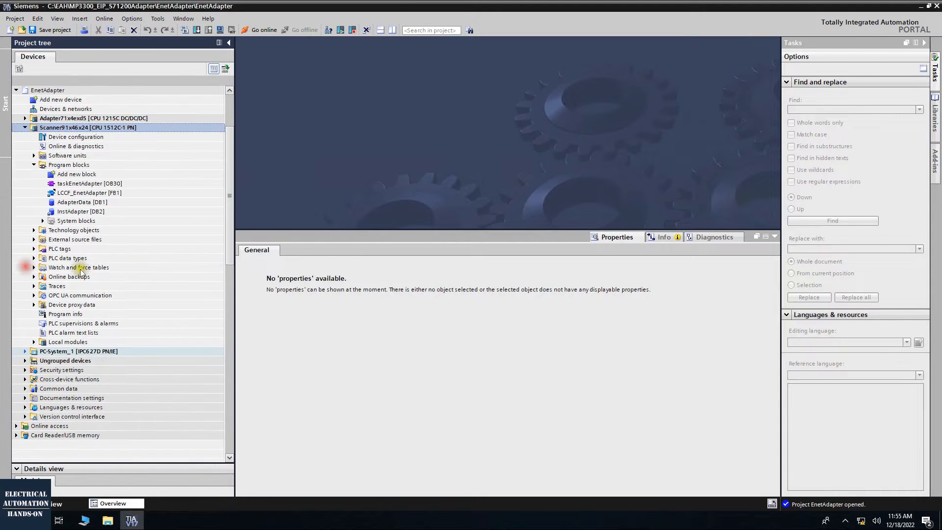
Delete the Scanner91x46x24 and PC-System_1 devices from the project and confirm the deletion
click(127, 119)
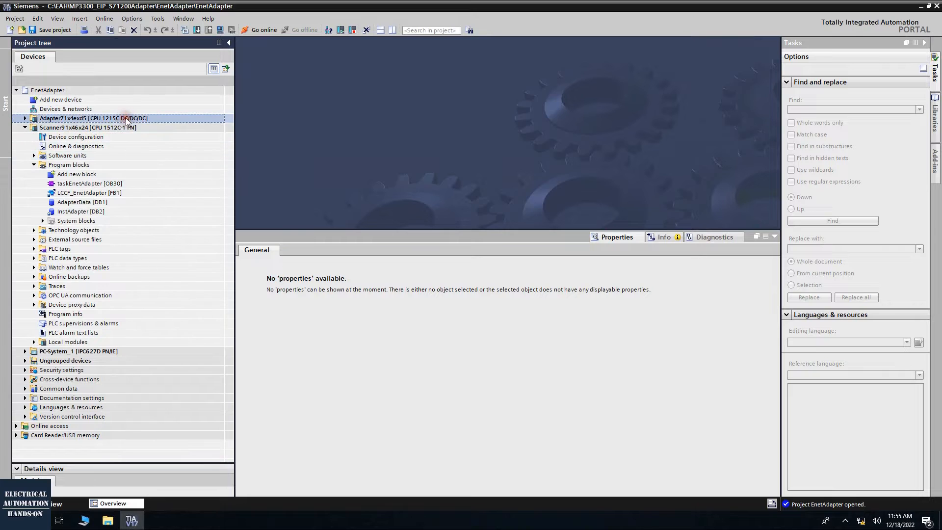
click(26, 127)
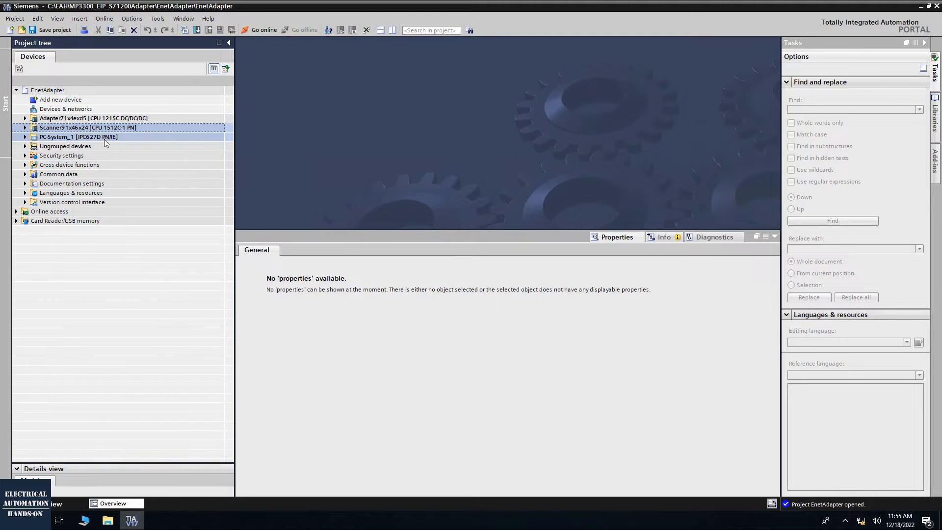
key(Delete)
click(500, 288)
Open the device configuration of the Adapter71x4exd5 PLC and enlarge the device view area
double_click(120, 118)
double_click(74, 128)
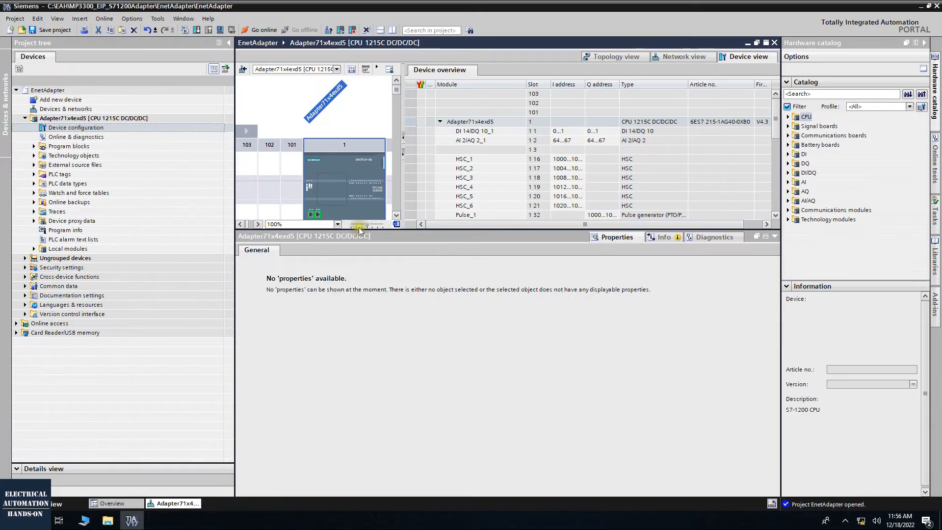
drag(358, 230, 362, 341)
Change the adapter's CPU to a CPU 1214C AC/DC/Rly, article 6ES7 214-1BG40-0XB0, version V4.5
click(355, 162)
right_click(356, 164)
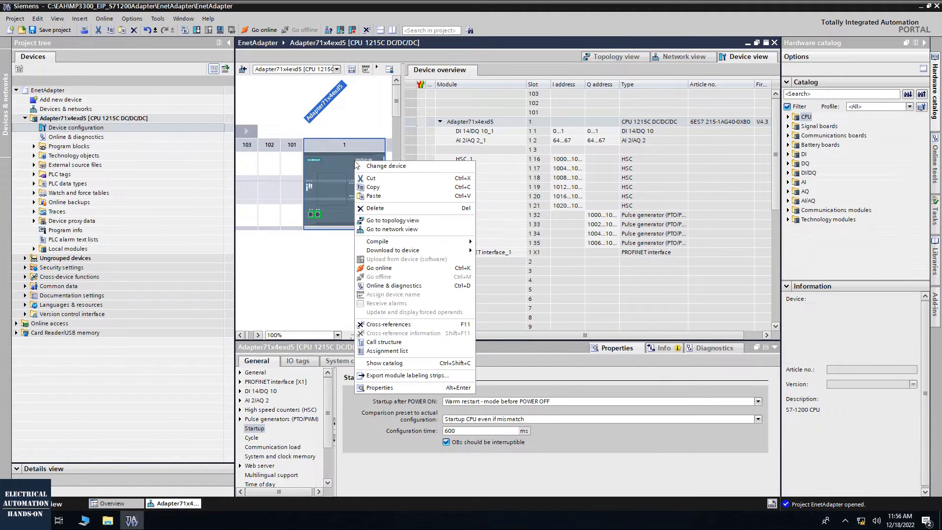
click(385, 166)
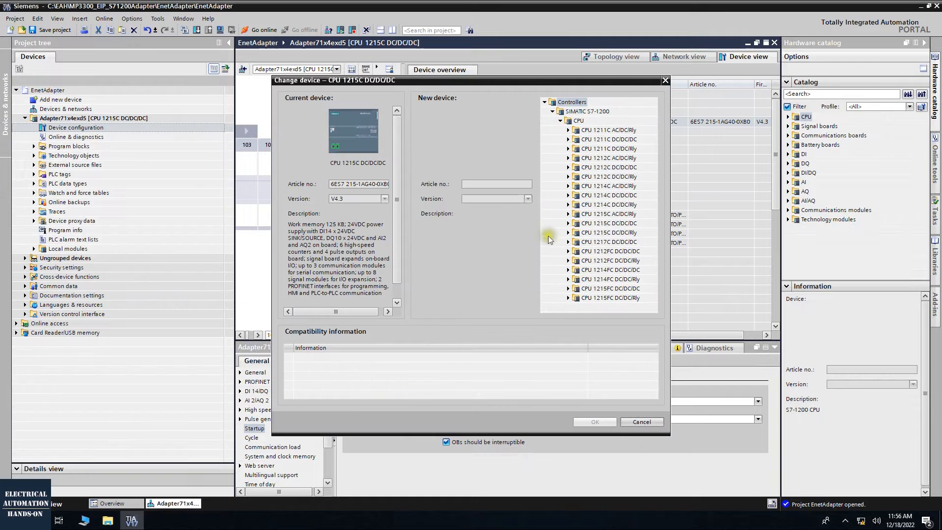
click(568, 186)
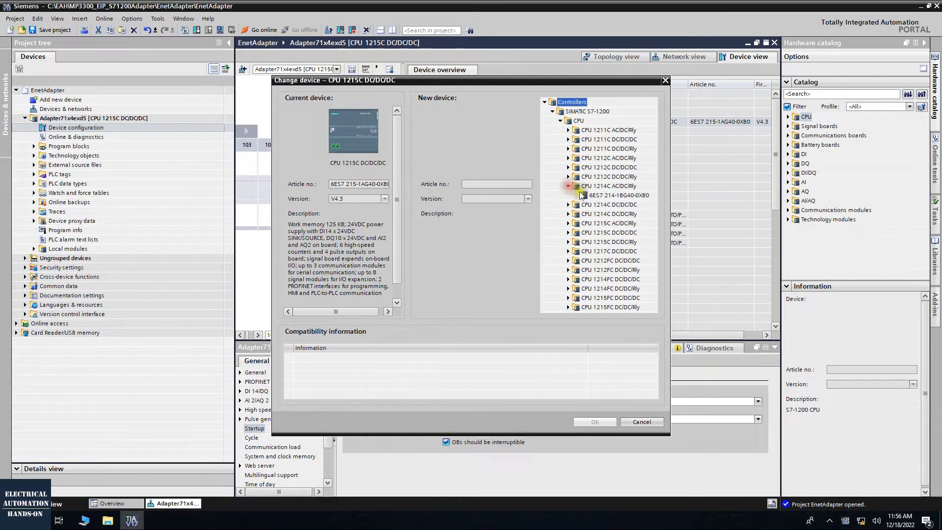
click(622, 186)
click(633, 195)
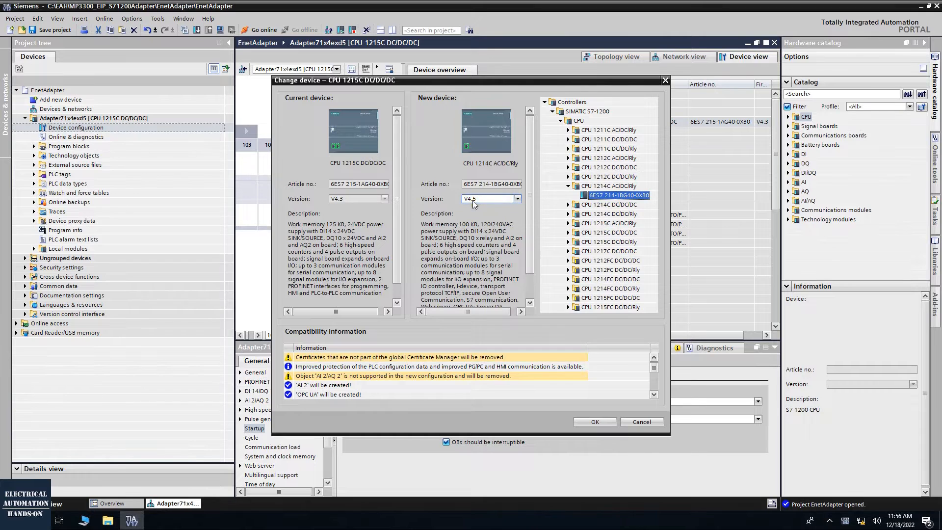
click(595, 422)
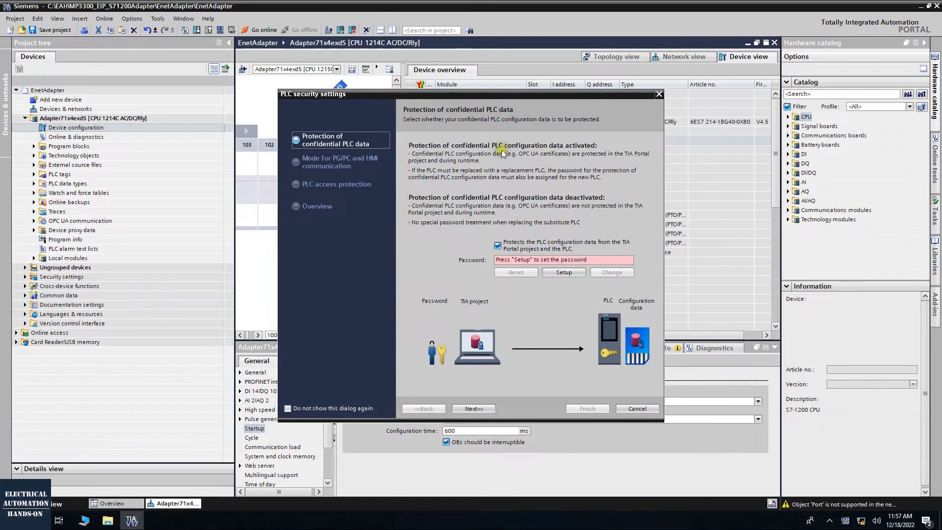
Complete the PLC security settings with confidential data protection disabled, legacy and secure PG/PC communication permitted, and full access without protection
click(498, 246)
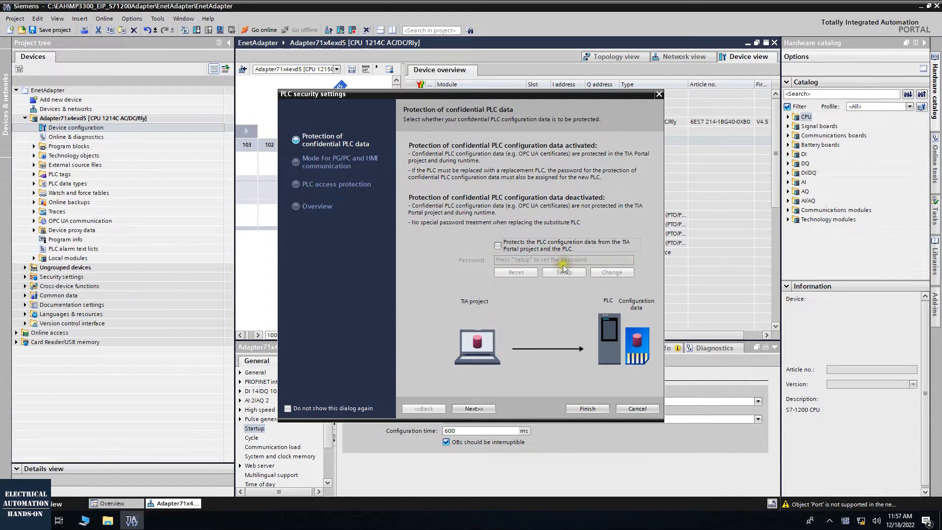
click(474, 409)
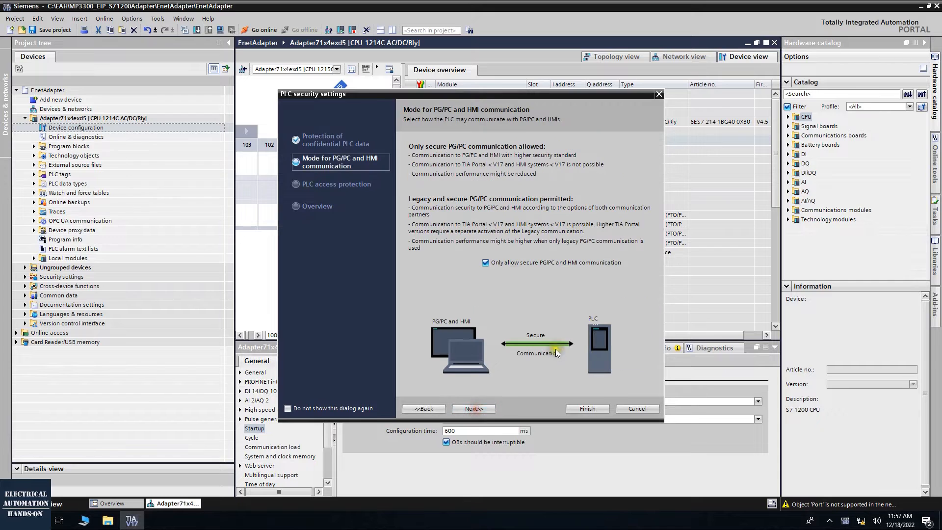
click(473, 408)
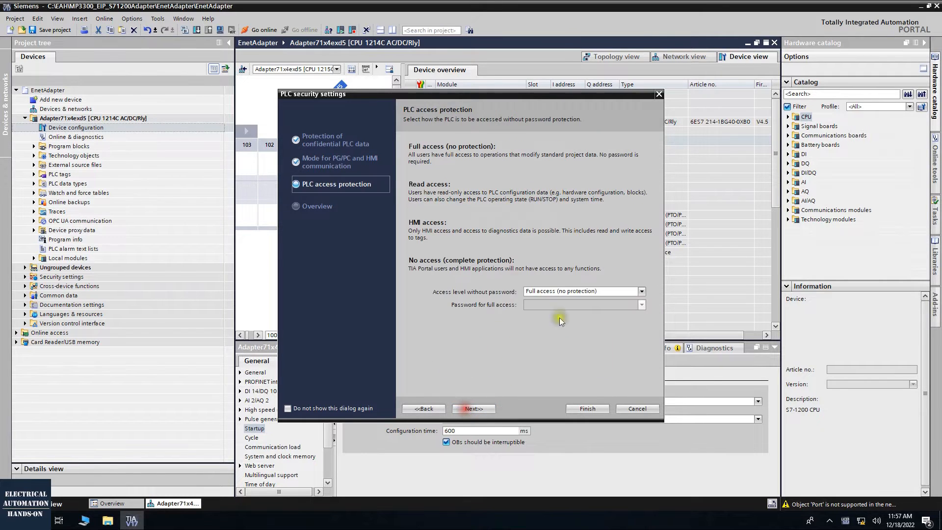
click(474, 409)
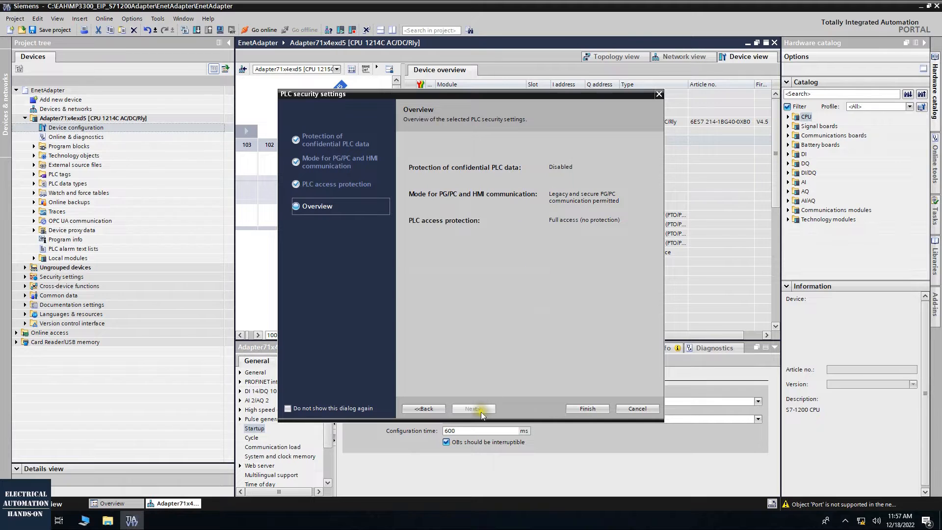
click(597, 410)
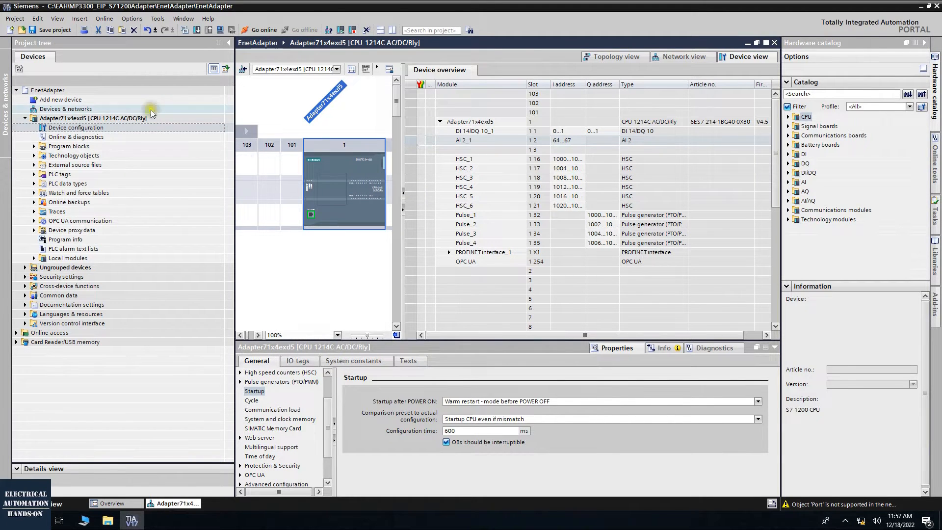
Rename the Adapter71x4exd5 PLC as EIPAdapter_To_MP3300 and save the project
right_click(110, 118)
click(164, 202)
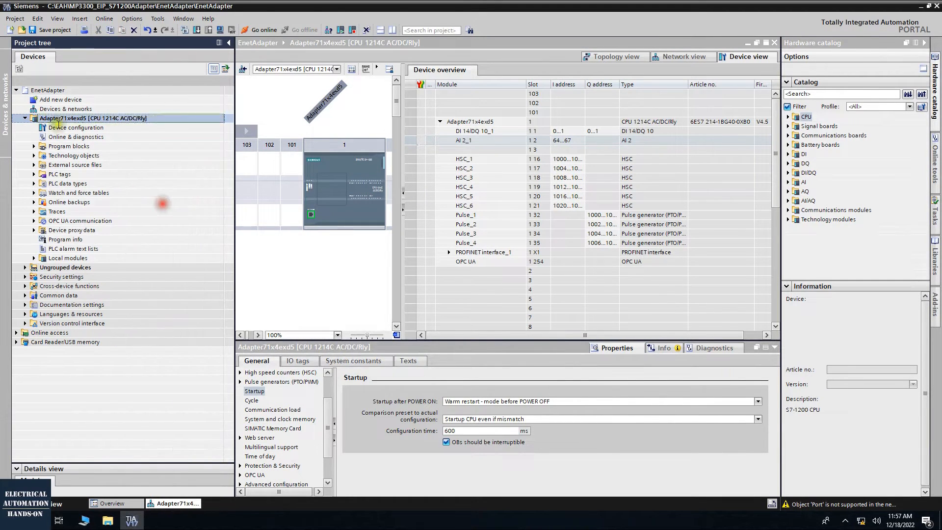
drag(61, 119, 121, 118)
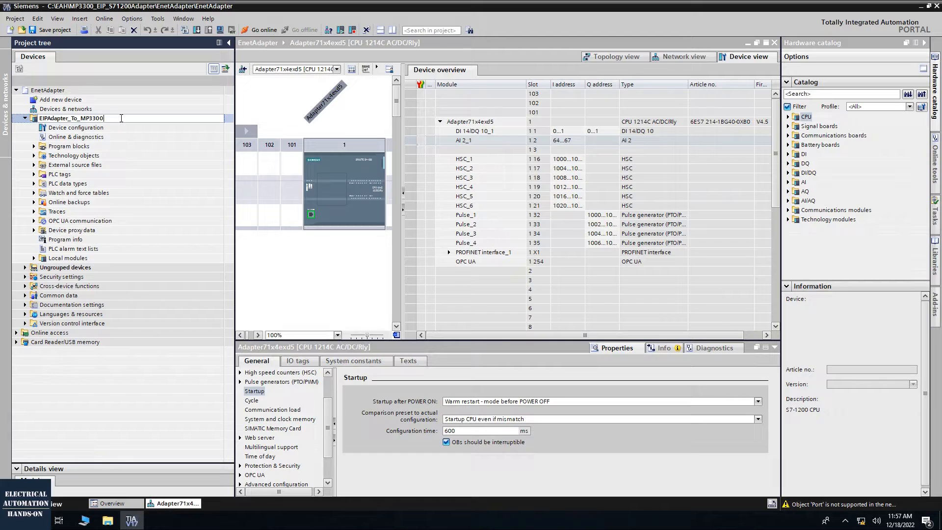
key(Return)
click(121, 118)
click(52, 30)
Set the IP address of the PLC's PROFINET interface to 192.168.1.174 in its Ethernet addresses
click(312, 257)
click(310, 216)
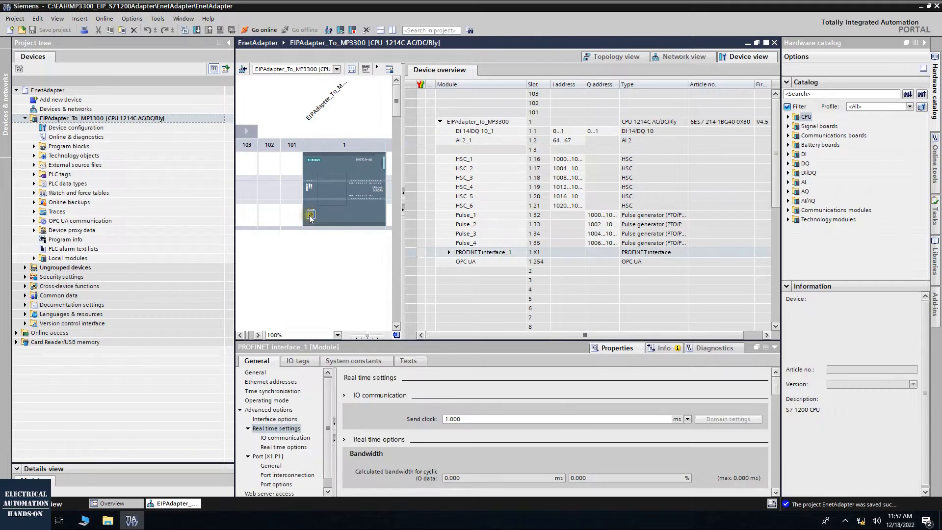
click(277, 382)
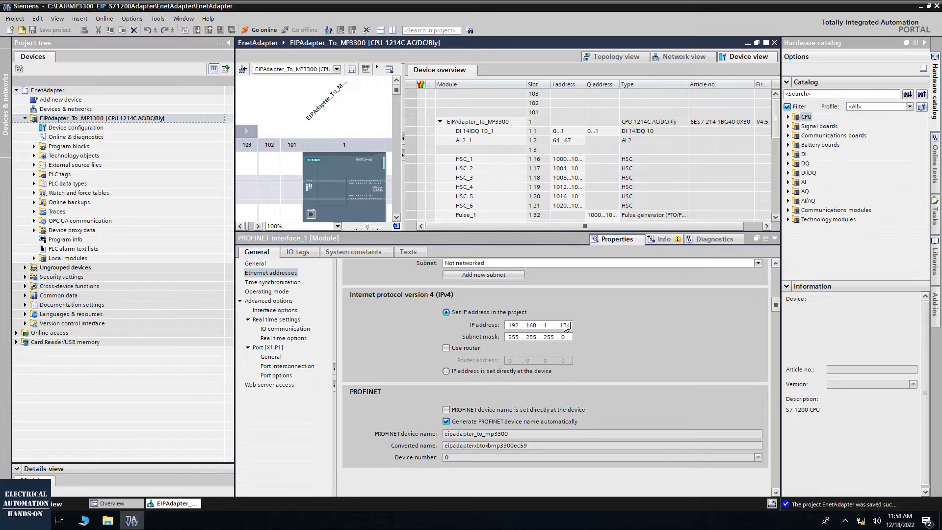
key(Return)
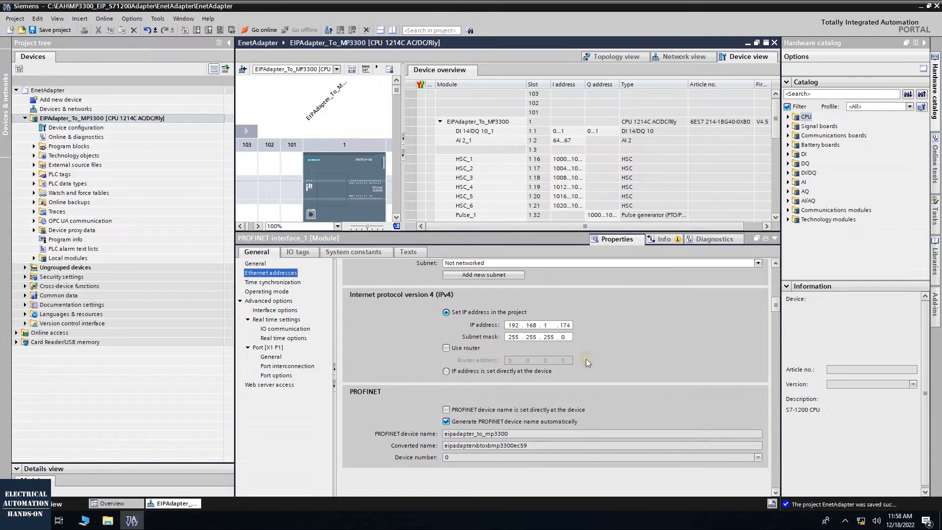
Open the taskEnetAdapter [OB30] program block and check the cyclic time and phase offset in its cyclic interrupt properties
click(34, 146)
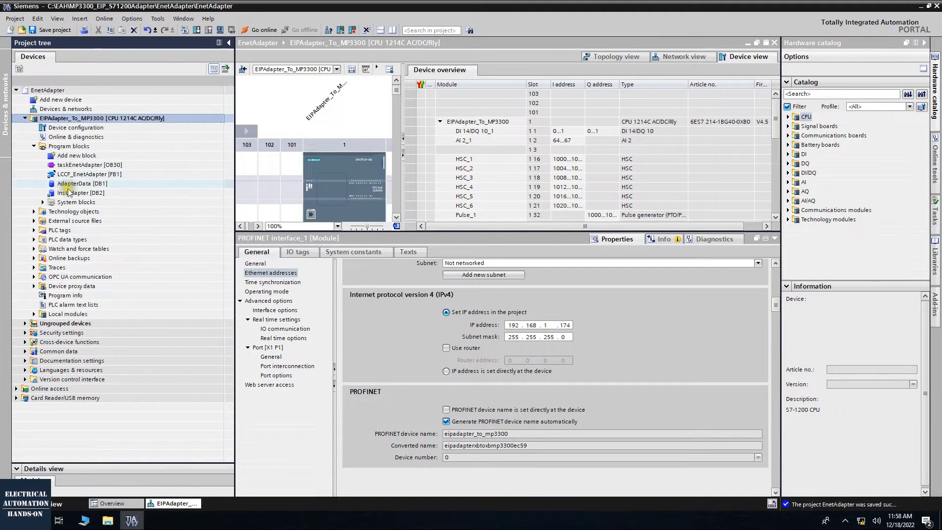
click(89, 166)
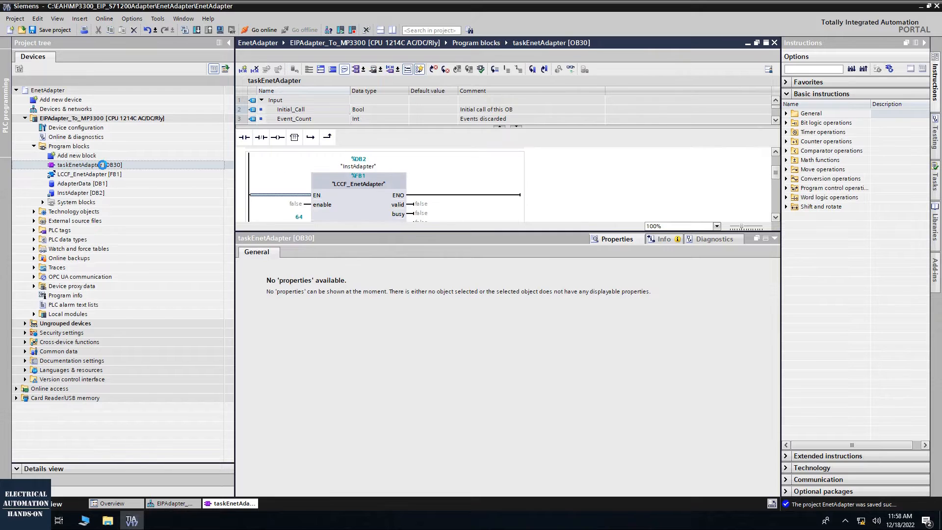
right_click(107, 167)
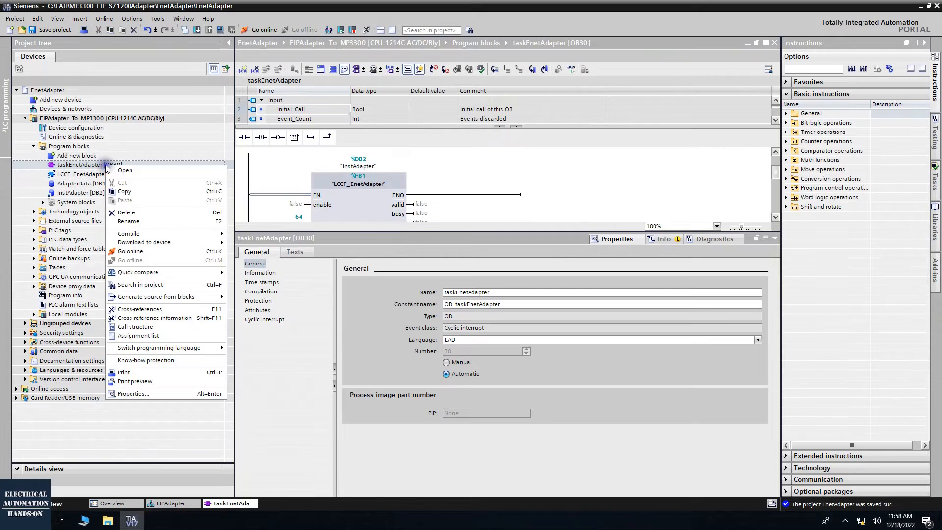
click(142, 393)
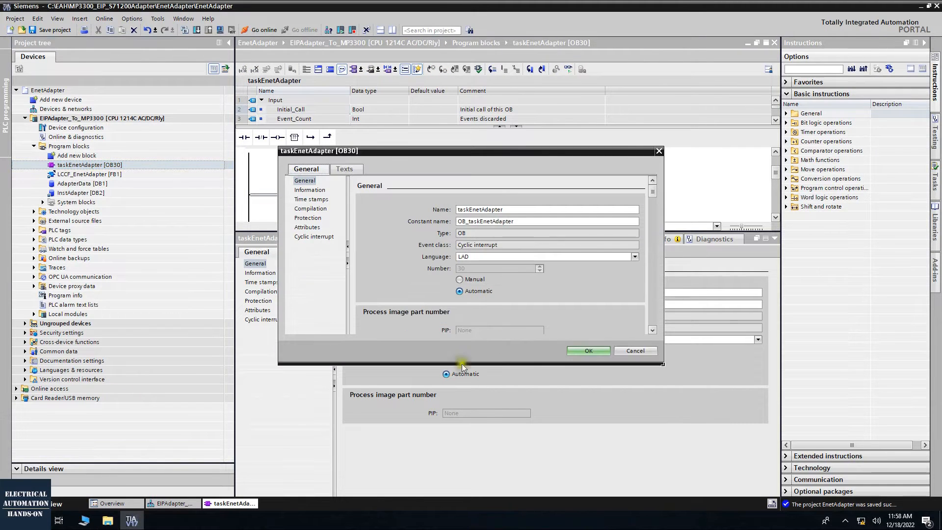
click(314, 237)
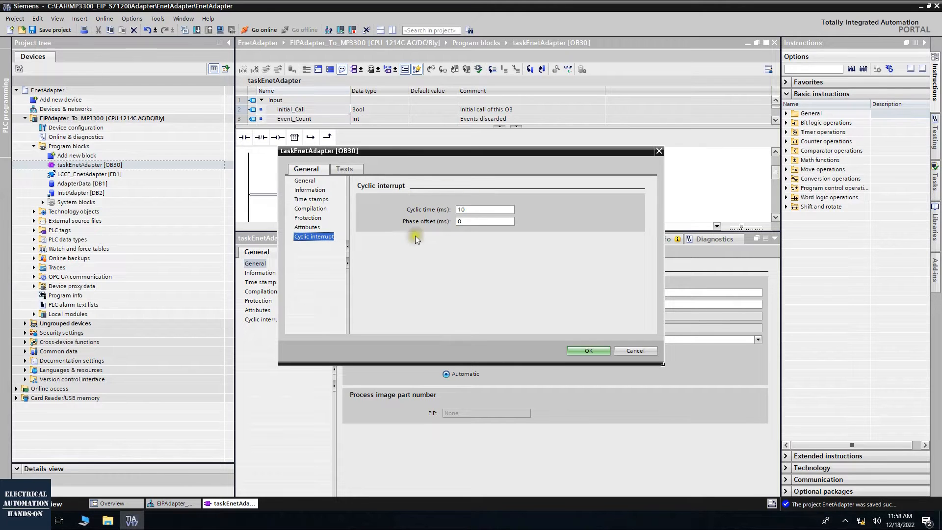
drag(464, 153, 605, 189)
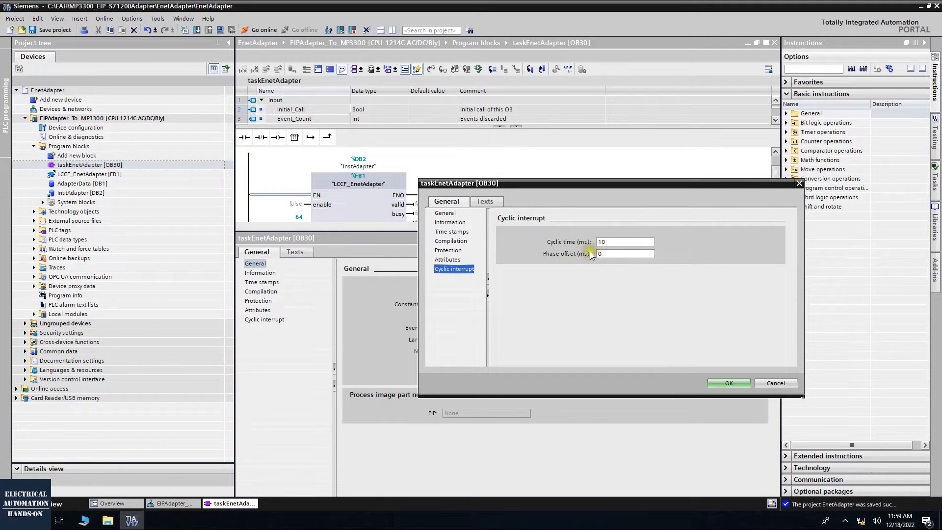
click(748, 384)
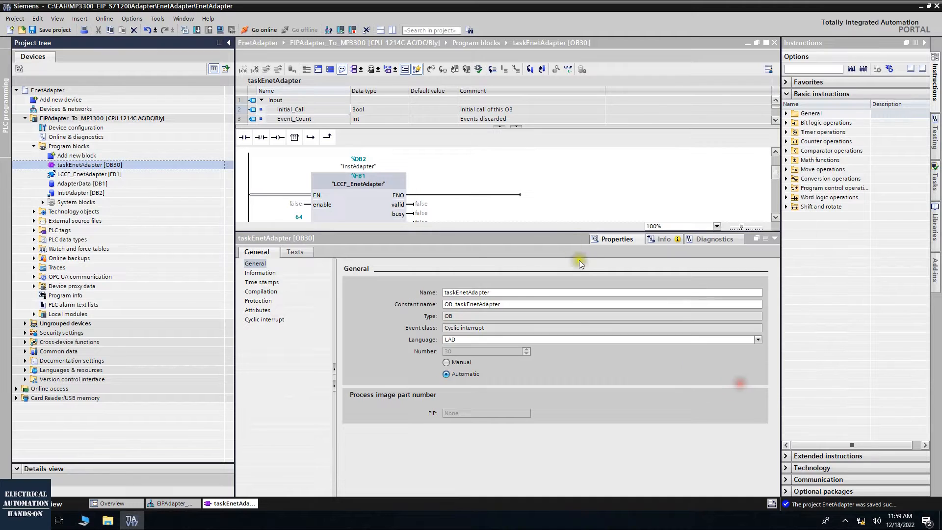
Look up the hardware identifier of Local~PROFINET_interface_1 in the PLC's system constants for the LCCF_EnetAdapter interface input
drag(564, 232, 570, 390)
click(344, 206)
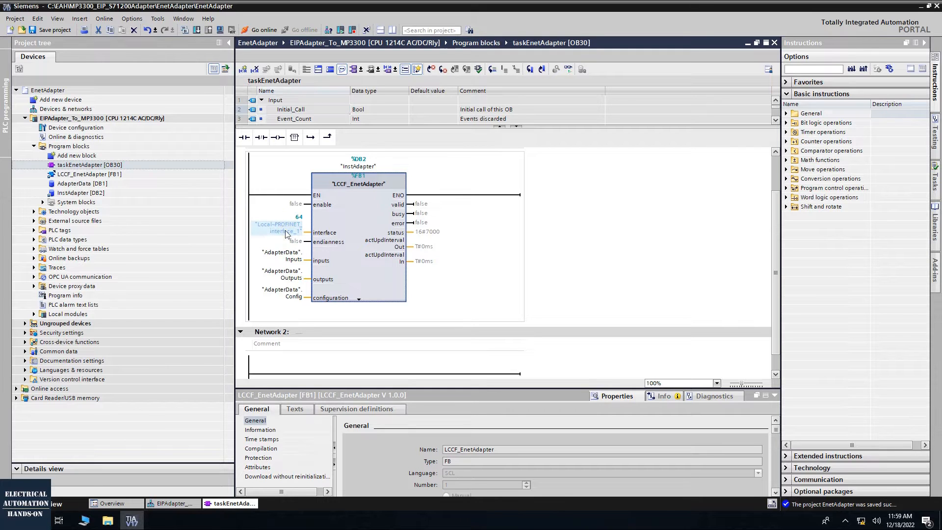
double_click(94, 127)
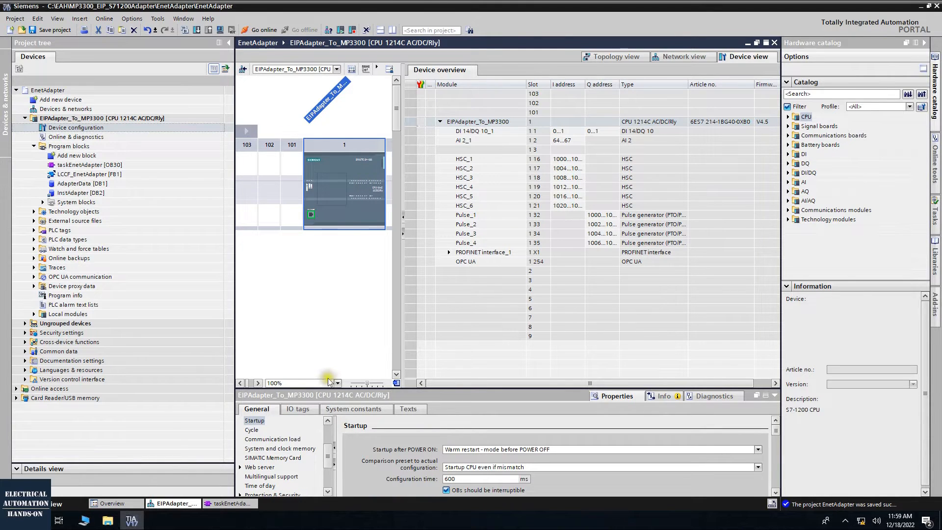
drag(321, 386, 325, 324)
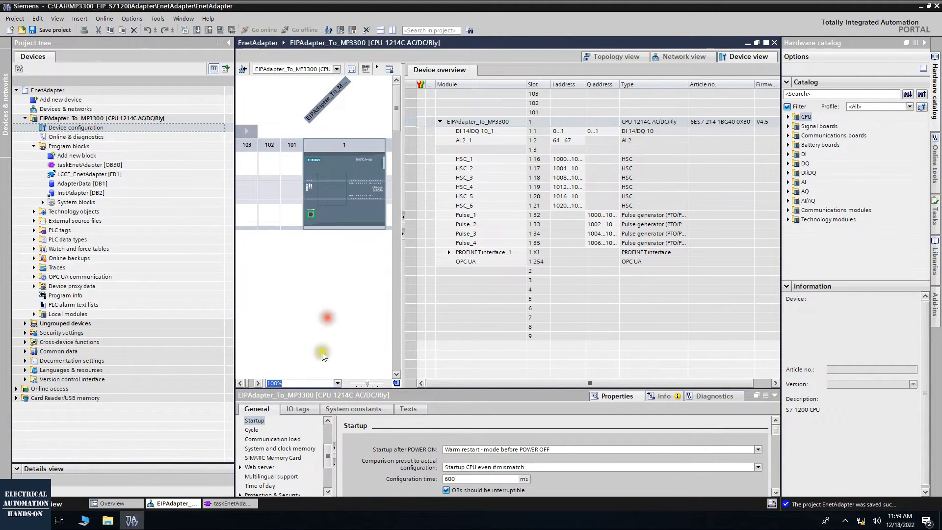
click(311, 213)
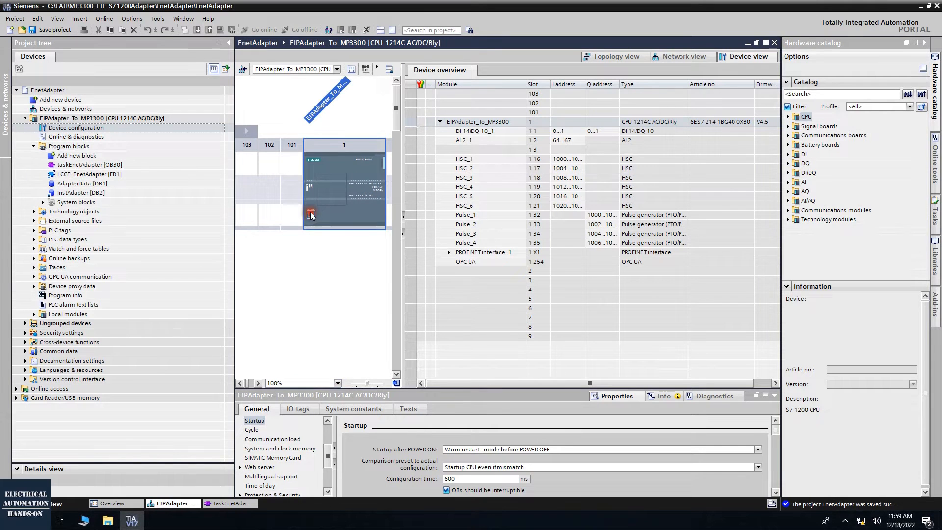
drag(362, 389, 362, 265)
click(355, 284)
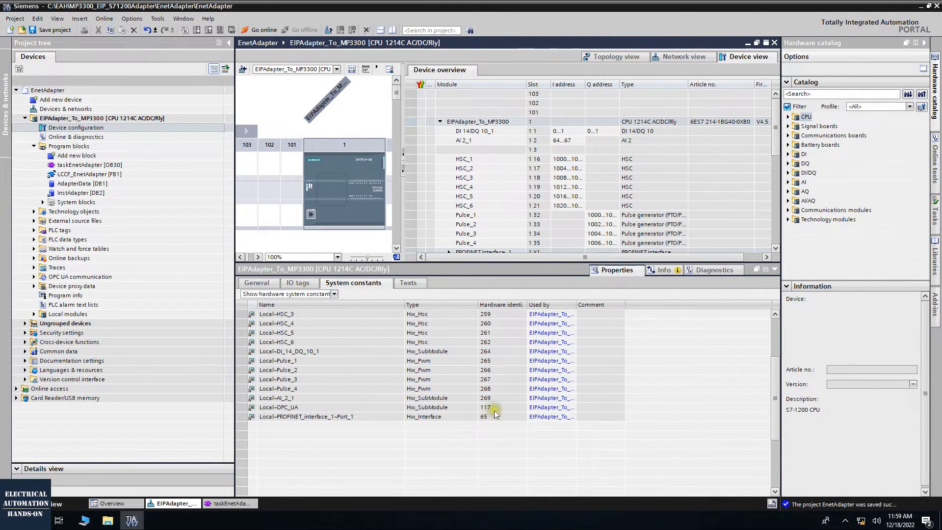
click(287, 369)
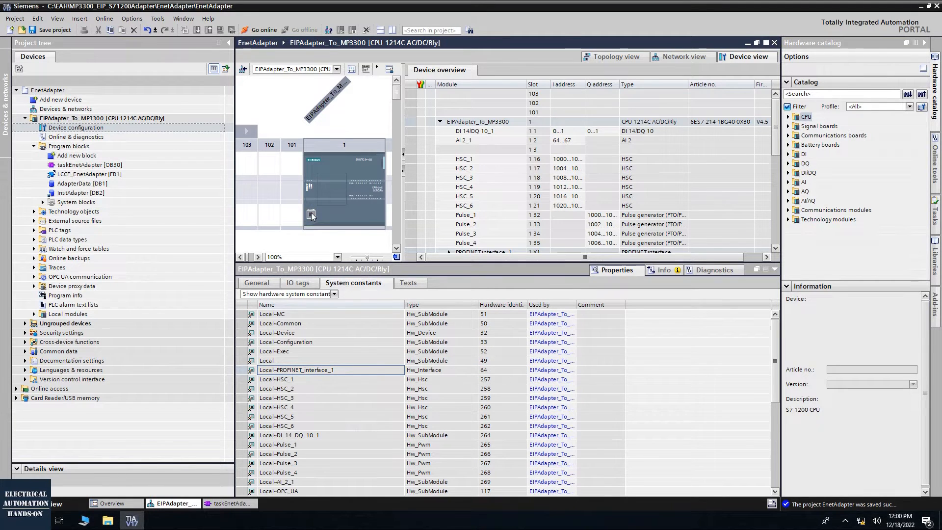
click(493, 370)
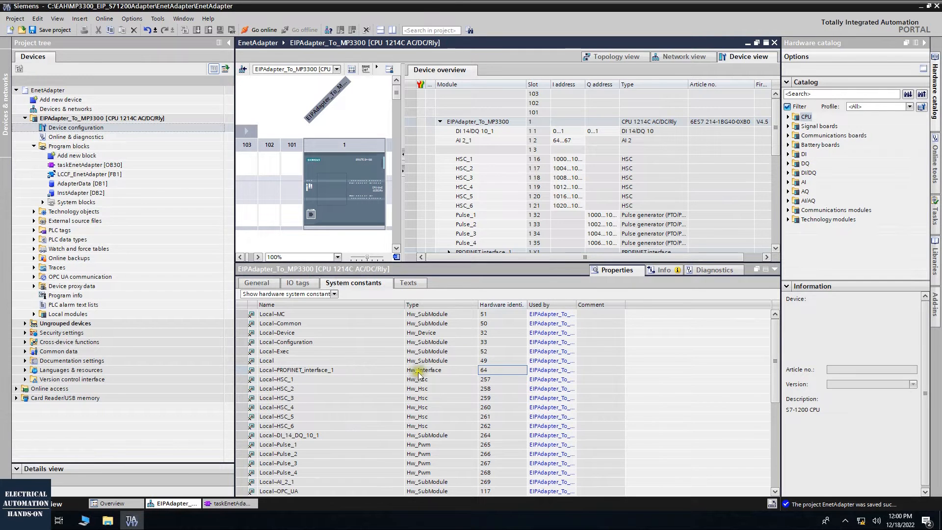
Return to taskEnetAdapter and compare the constant assigned to the interface input of the LCCF_EnetAdapter call
click(238, 370)
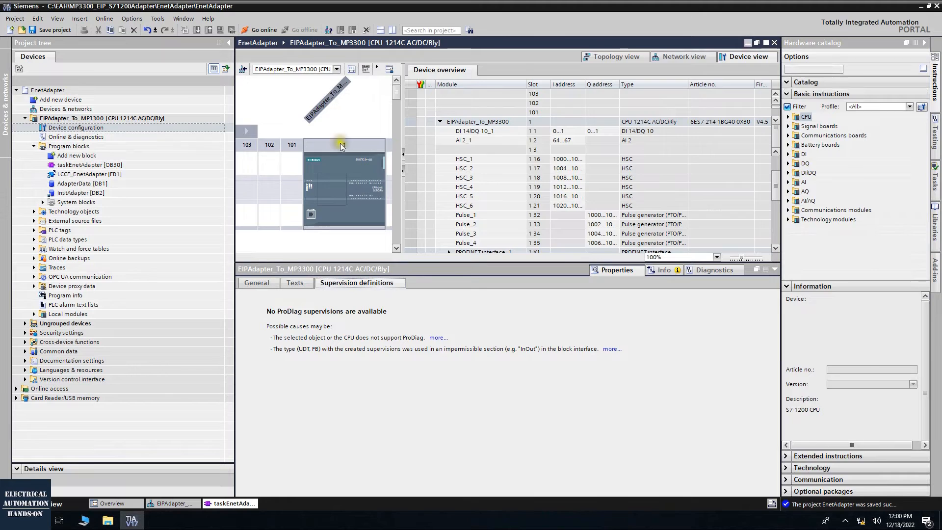
click(278, 227)
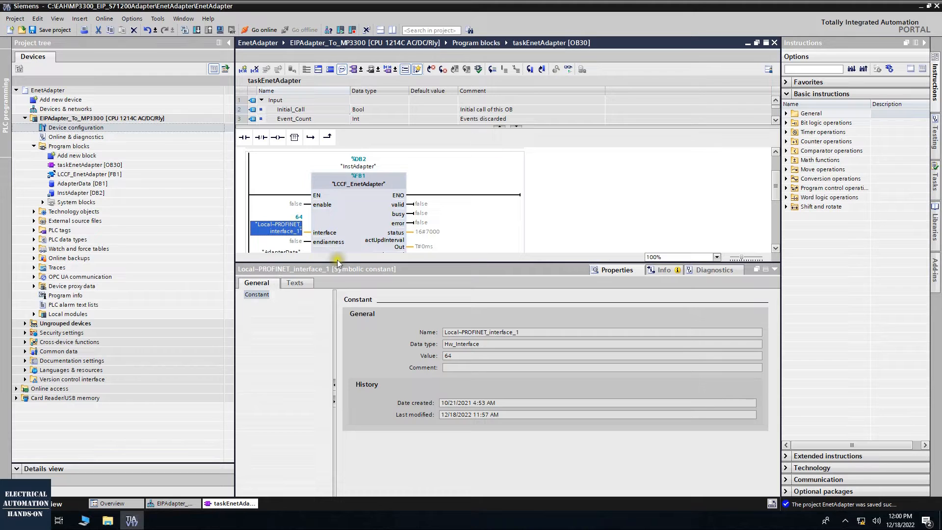
drag(337, 263, 344, 361)
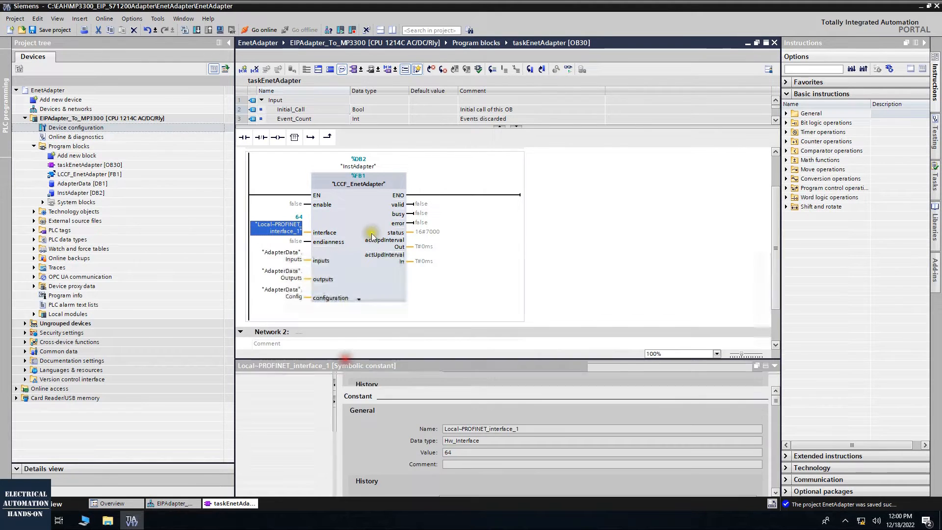
click(373, 230)
scroll(309, 203, down, 2)
scroll(310, 204, up, 2)
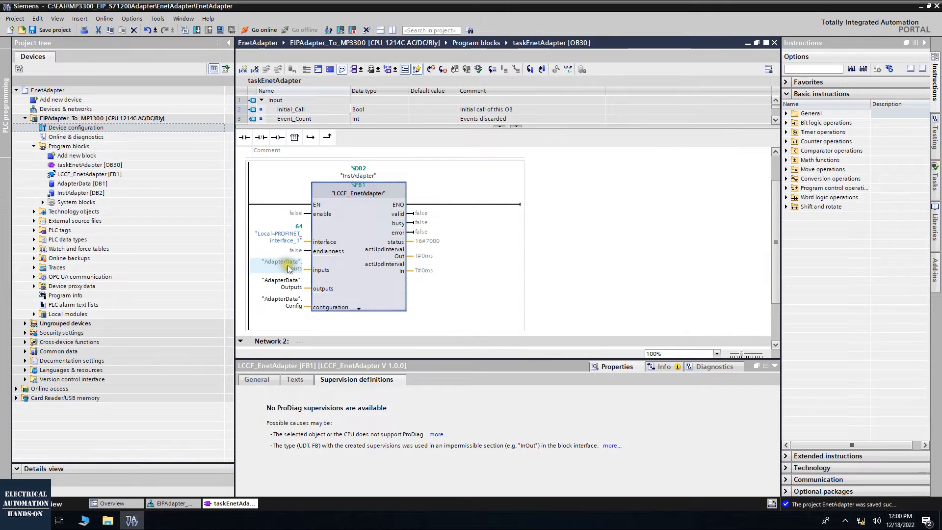
Go to the definition of the "AdapterData".Inputs tag and examine the data types of the Outputs and Inputs arrays
mouse_move(289, 265)
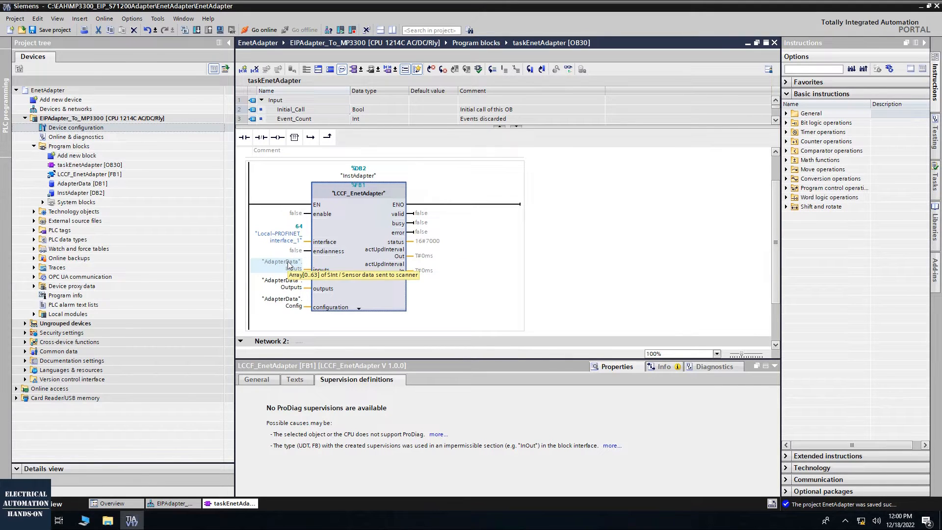
right_click(290, 265)
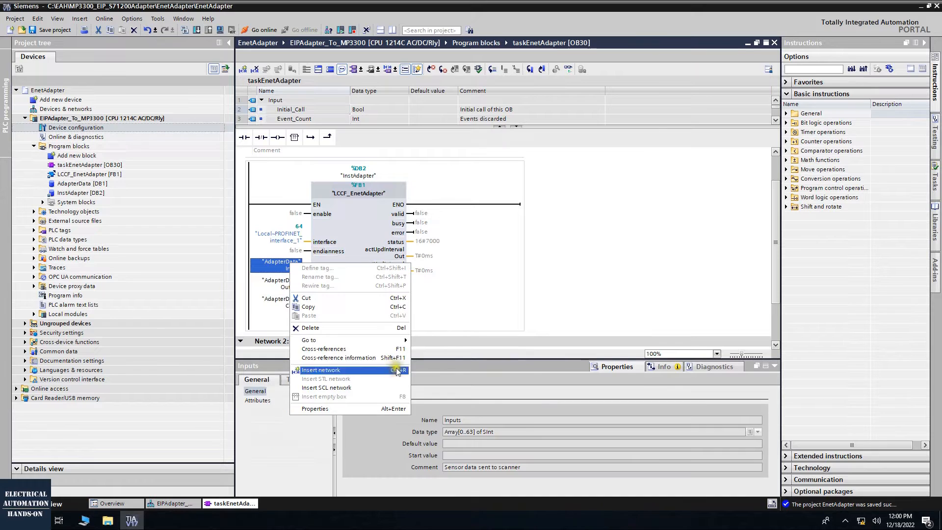
mouse_move(400, 341)
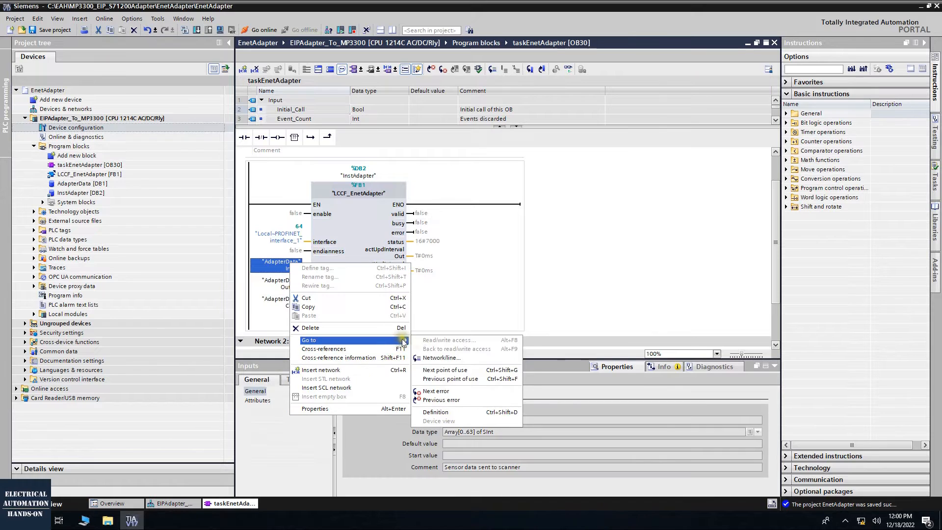
click(446, 412)
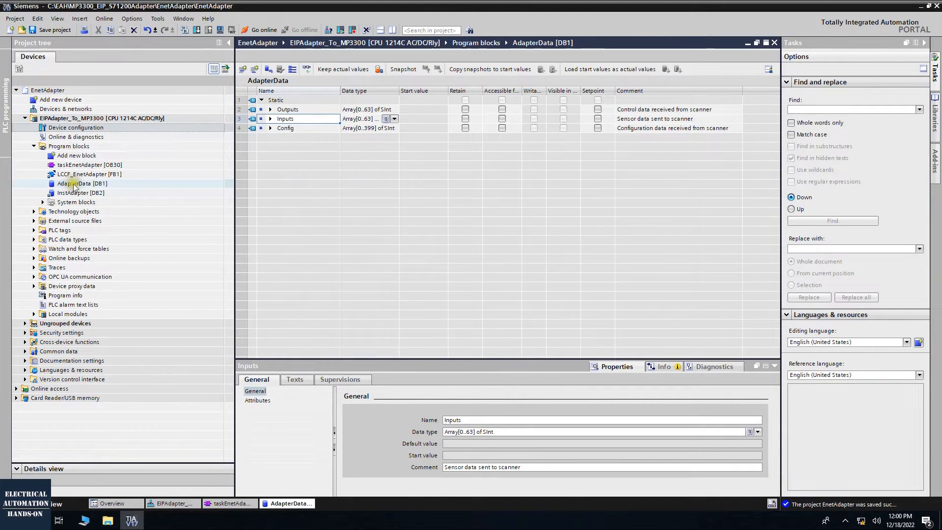
click(386, 111)
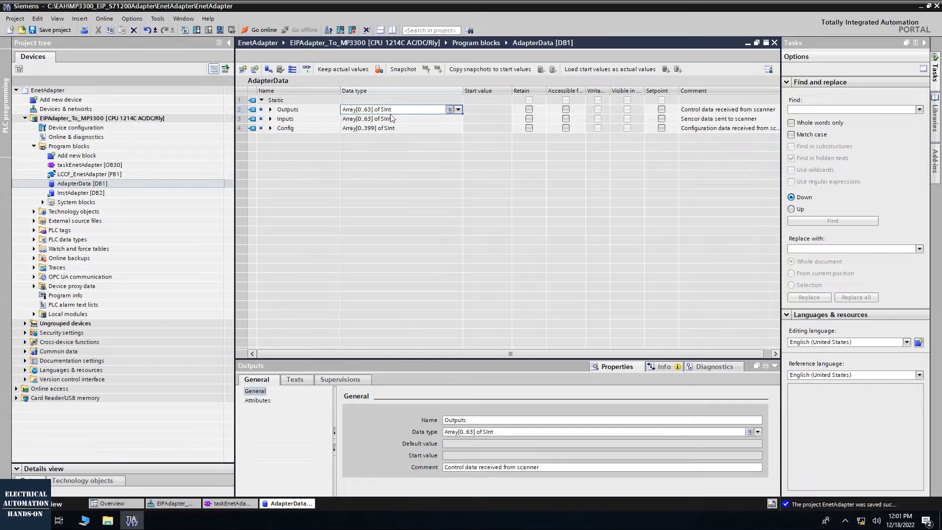
click(369, 109)
double_click(364, 110)
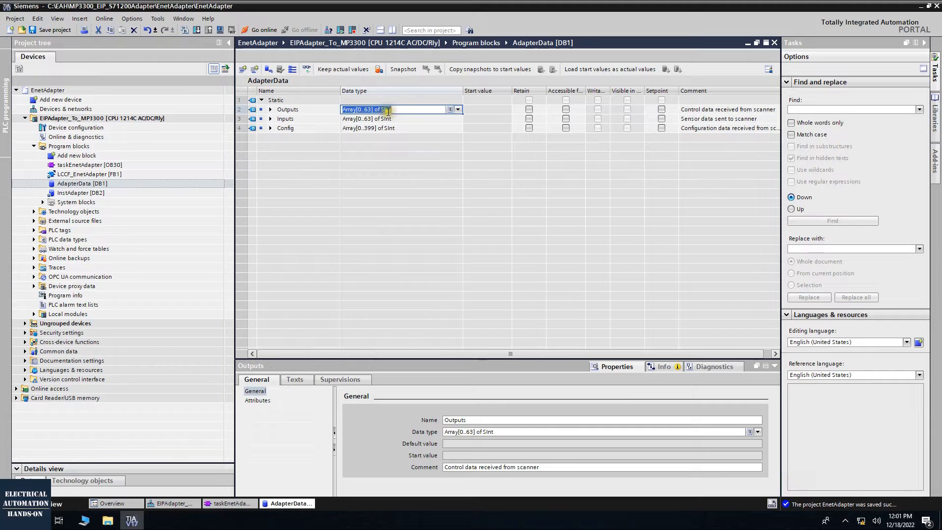
click(495, 225)
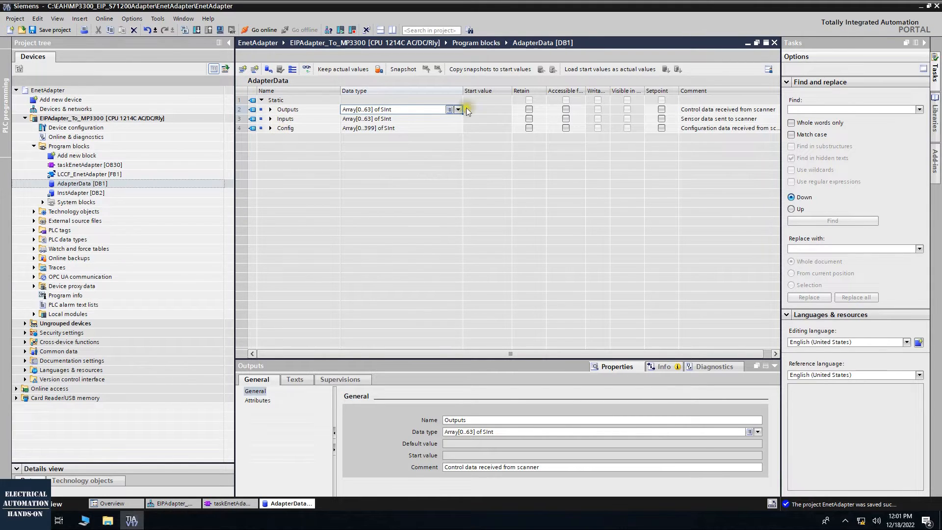
Return to the taskEnetAdapter block and expand the LCCF_EnetAdapter call to show its hidden parameters
click(748, 43)
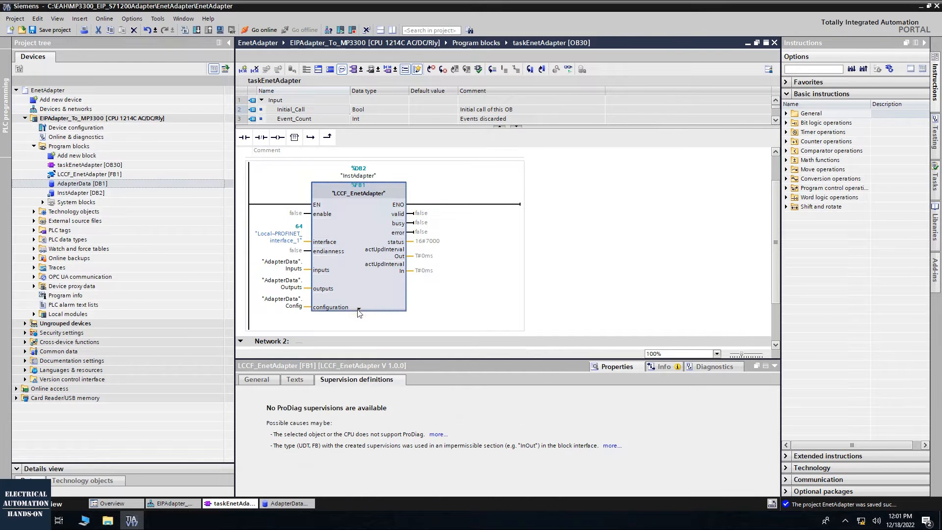
click(359, 308)
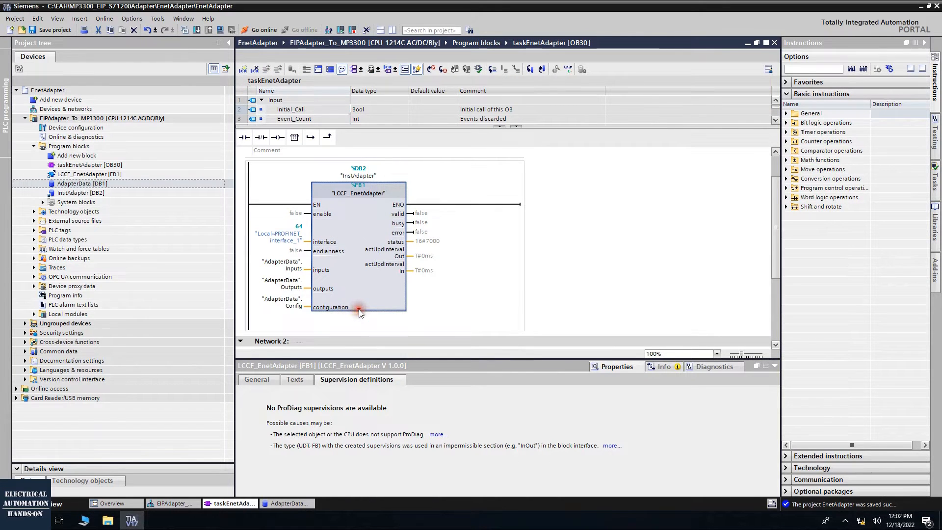
scroll(360, 314, down, 2)
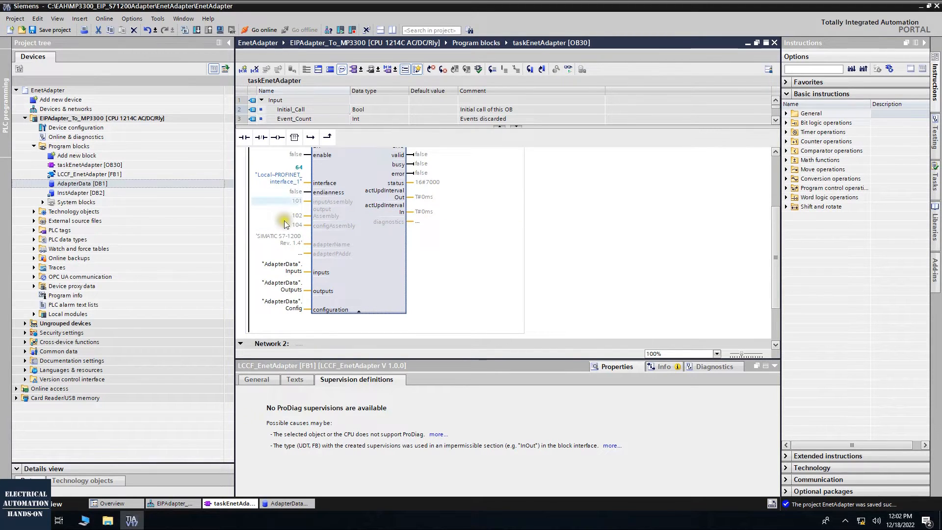
scroll(297, 237, up, 3)
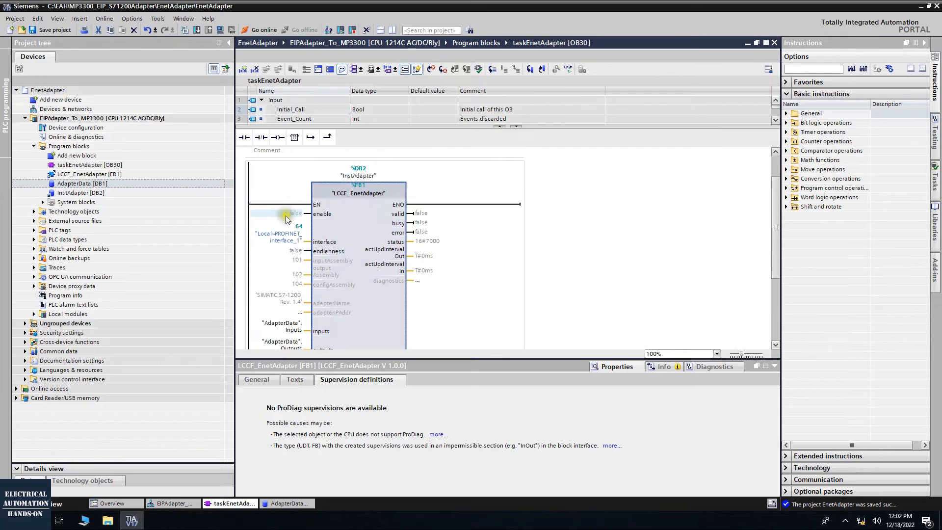
Assign M100.0 to the enable input of the LCCF_EnetAdapter call and rename its tag to ExEnable
click(291, 214)
key(BackSpace)
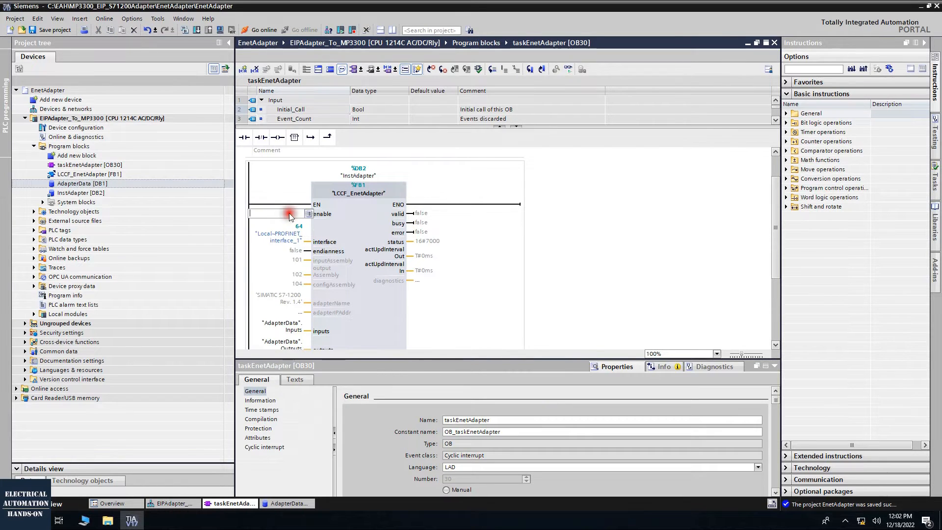
text(M100.0)
click(362, 221)
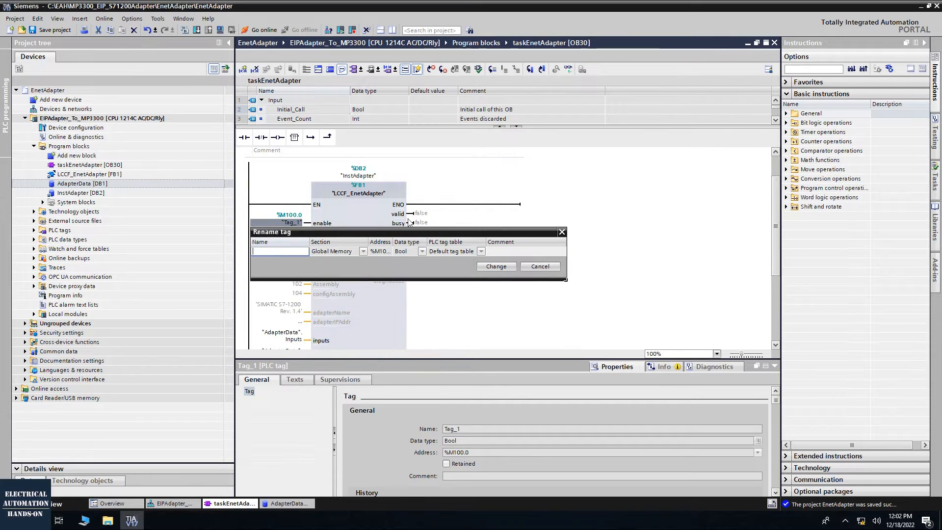
text(ExEnable)
key(Return)
Start downloading the EIPAdapter_To_MP3300 station, search for compatible devices, and load to plc_1 at 192.168.1.174 as a trusted device
click(128, 119)
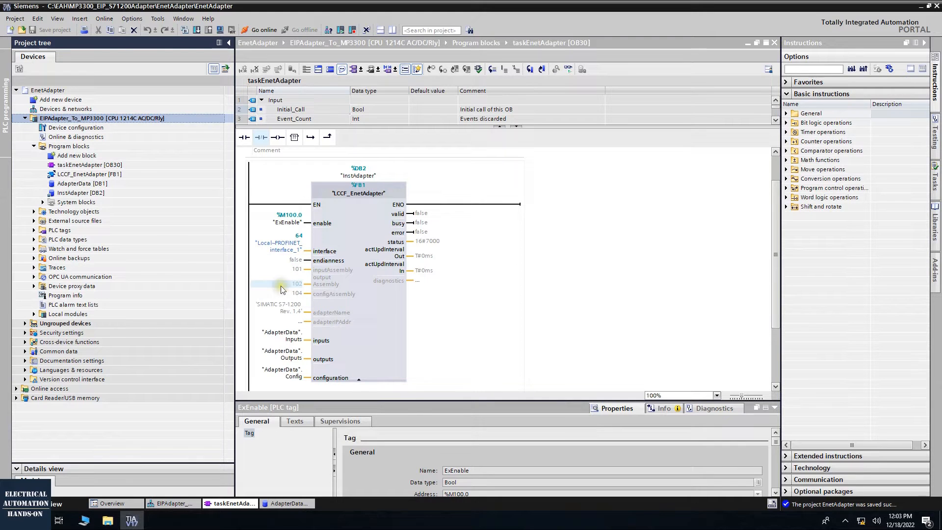
click(195, 30)
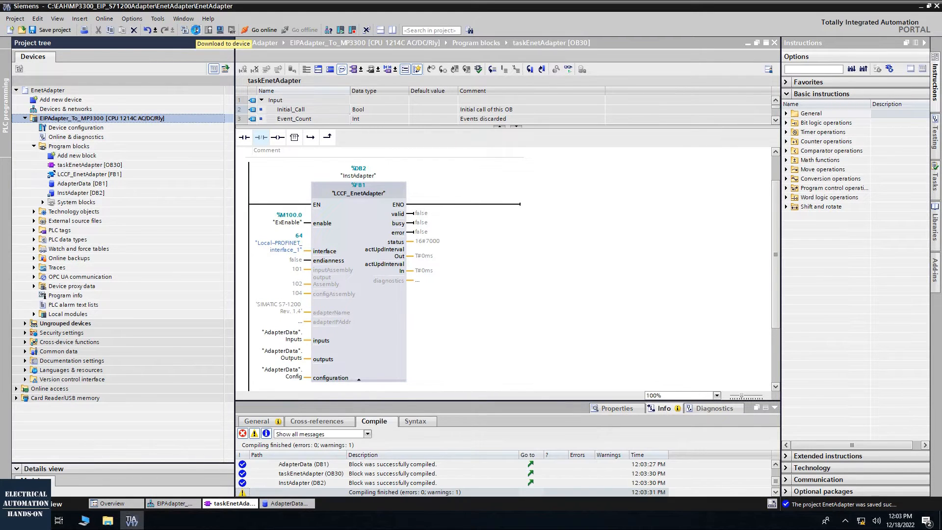
click(196, 30)
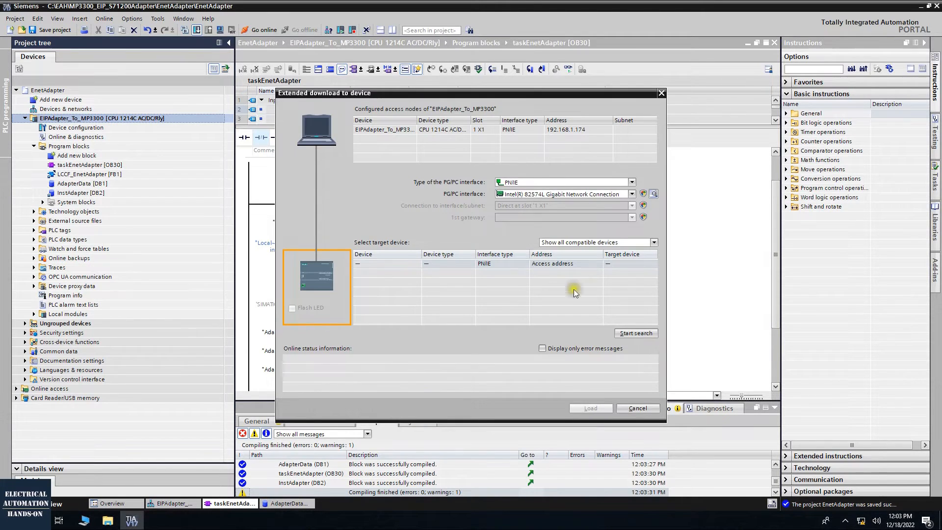
click(635, 334)
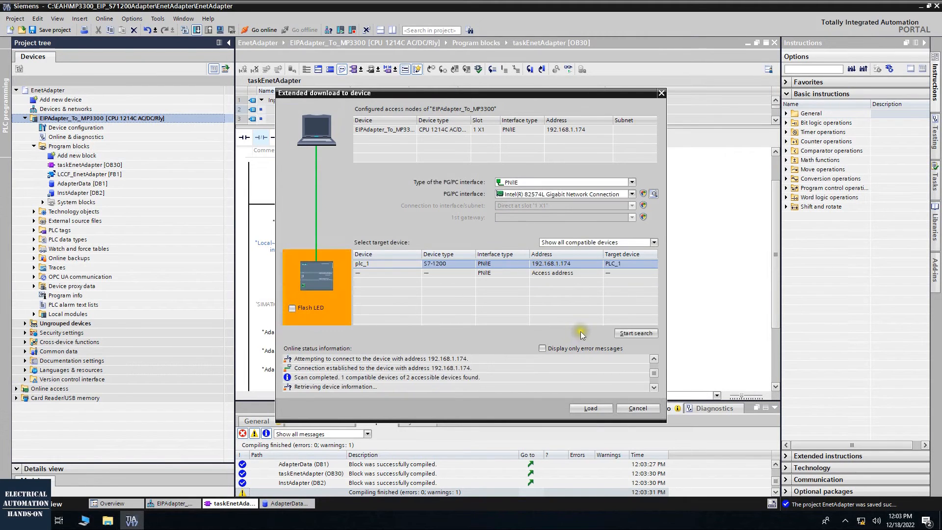
click(590, 409)
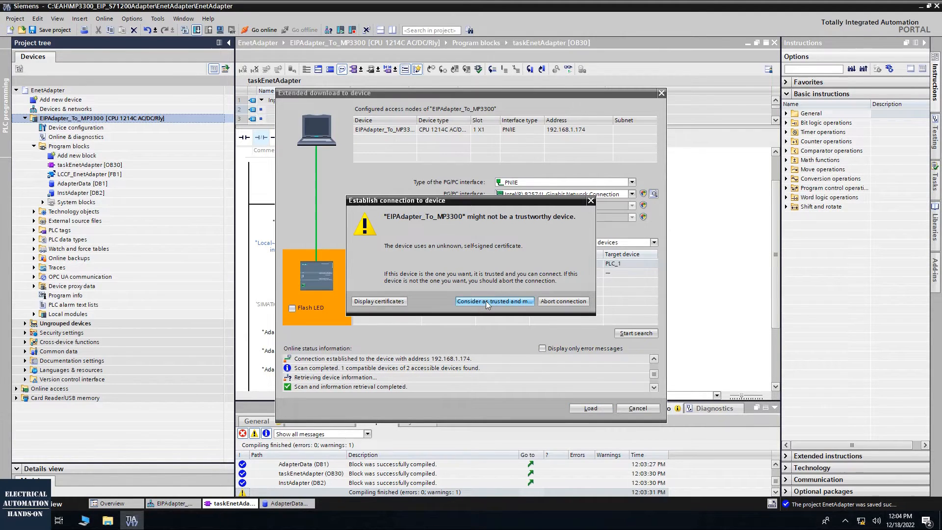
click(494, 301)
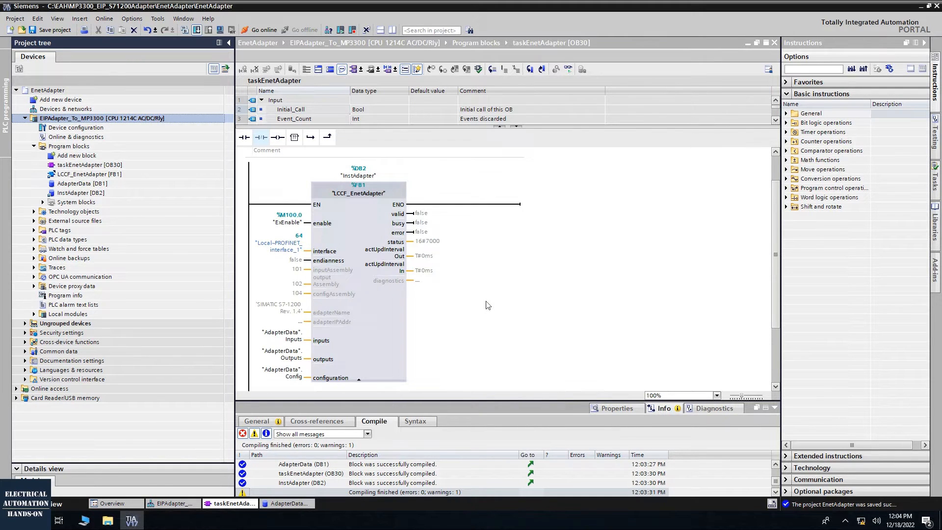
Continue the download without synchronization, set Stop modules to Stop all, load, and finish with the Start module action
click(508, 358)
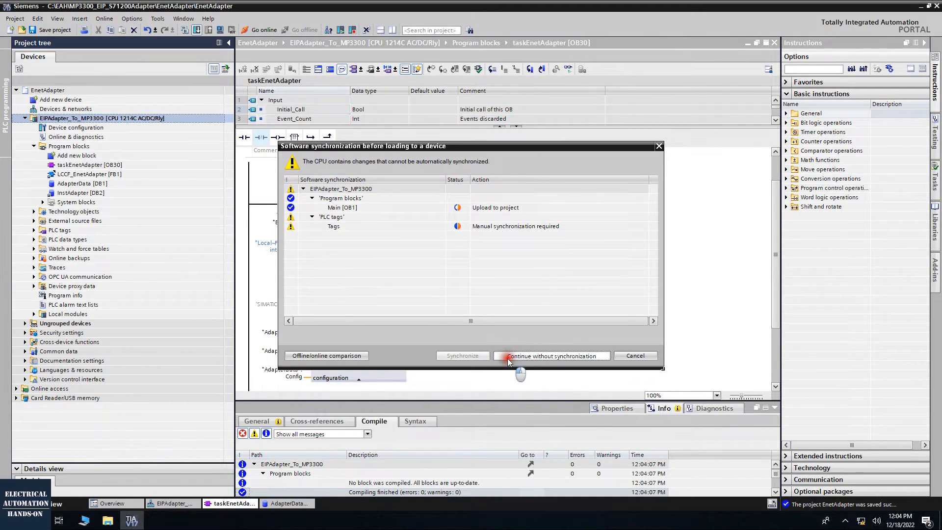
click(619, 281)
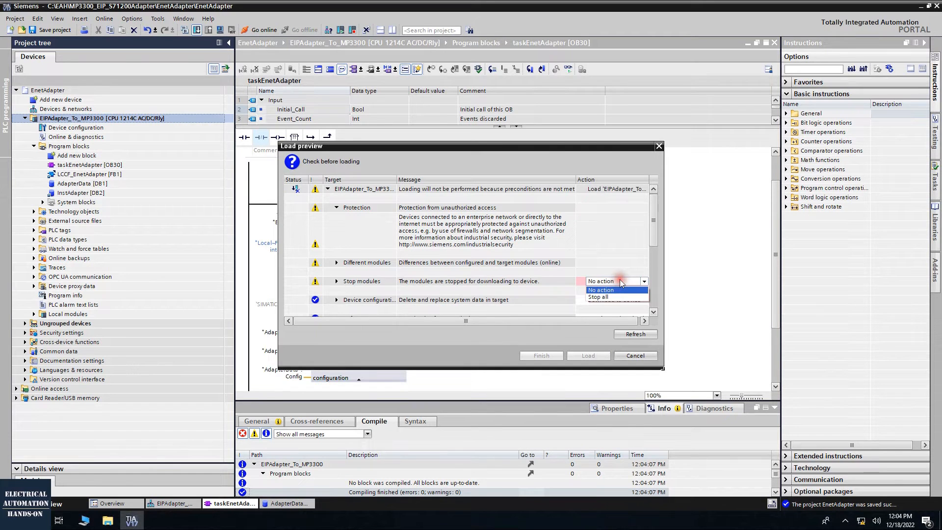
click(611, 303)
click(585, 350)
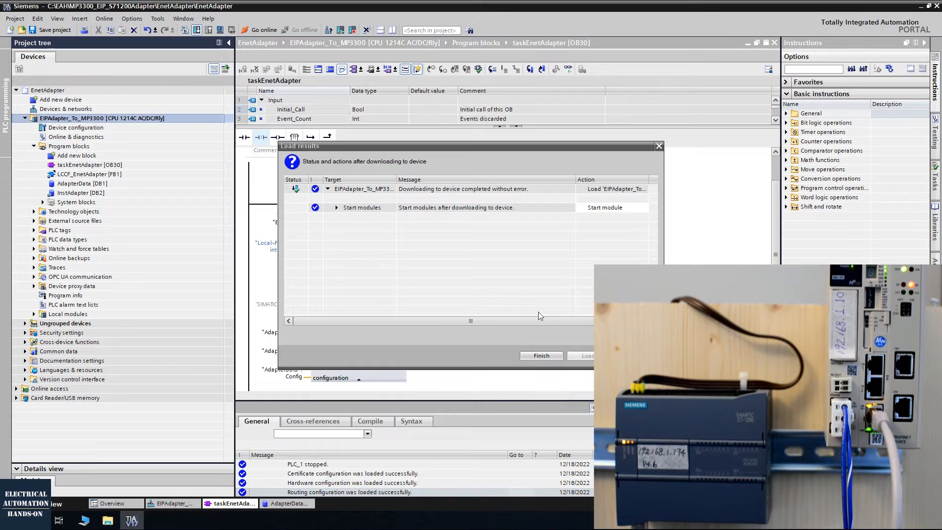
click(534, 354)
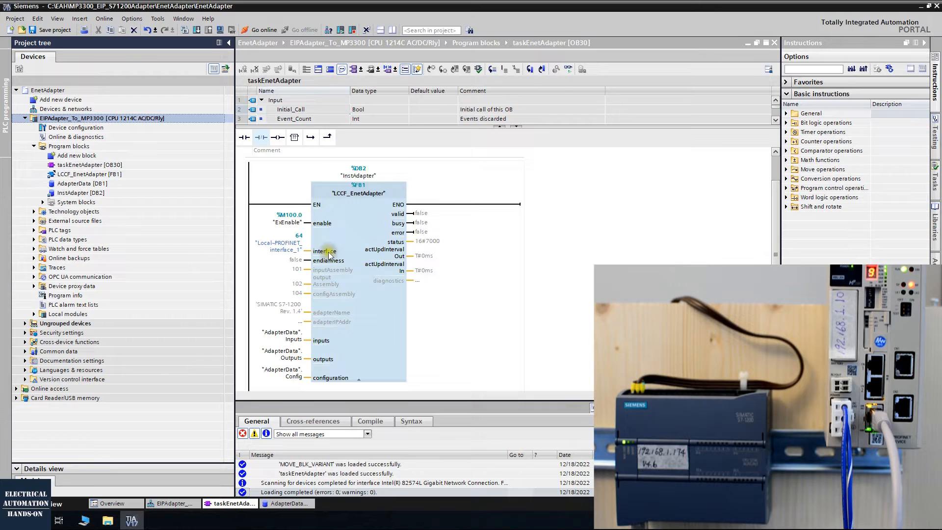
click(289, 223)
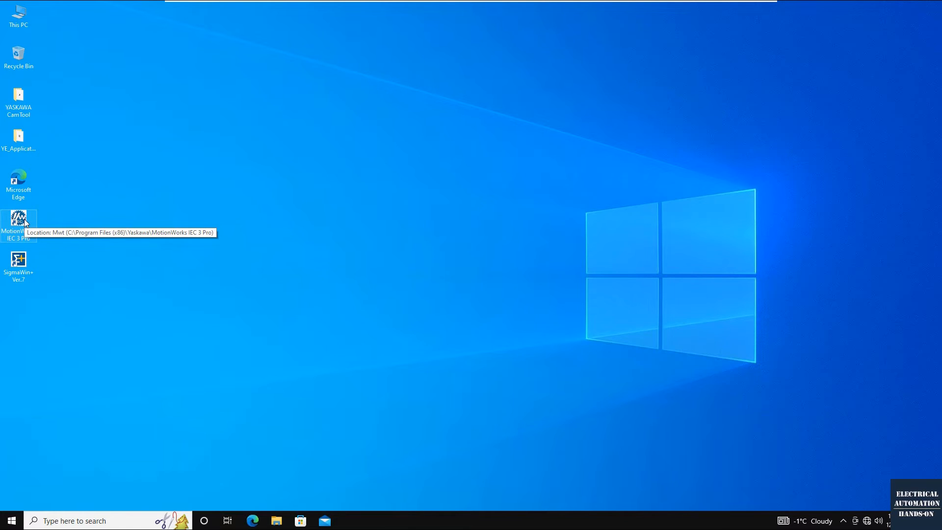
Switch to MotionWorks IEC 3 Pro in trial mode and create a new project from the MP3300iec Template
double_click(19, 218)
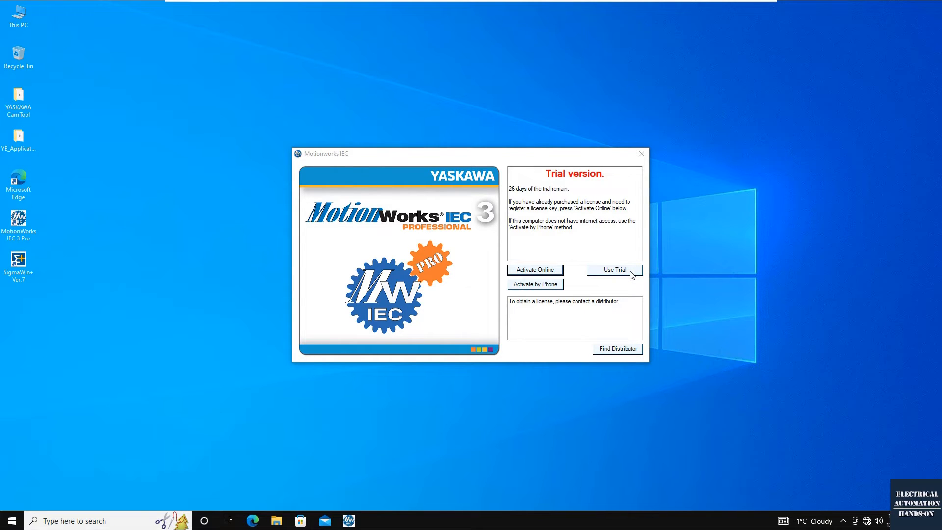
click(615, 270)
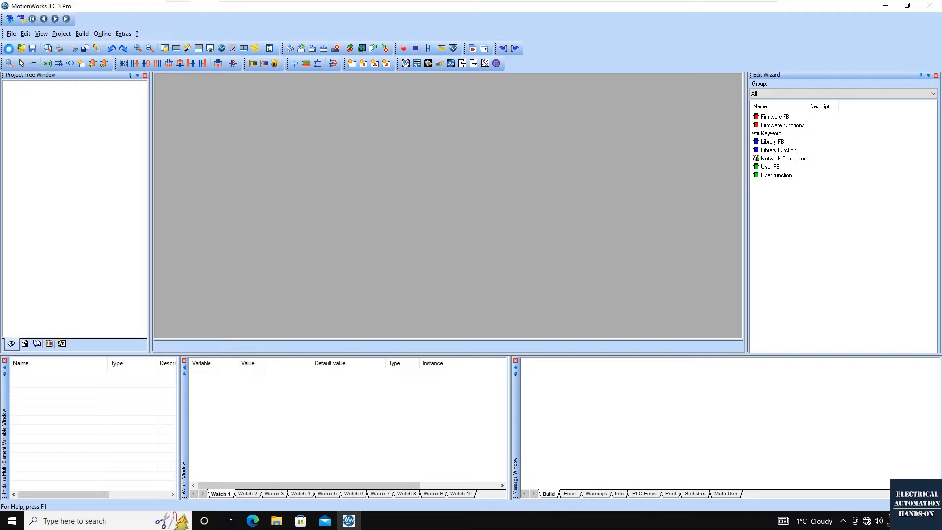
click(10, 48)
click(467, 274)
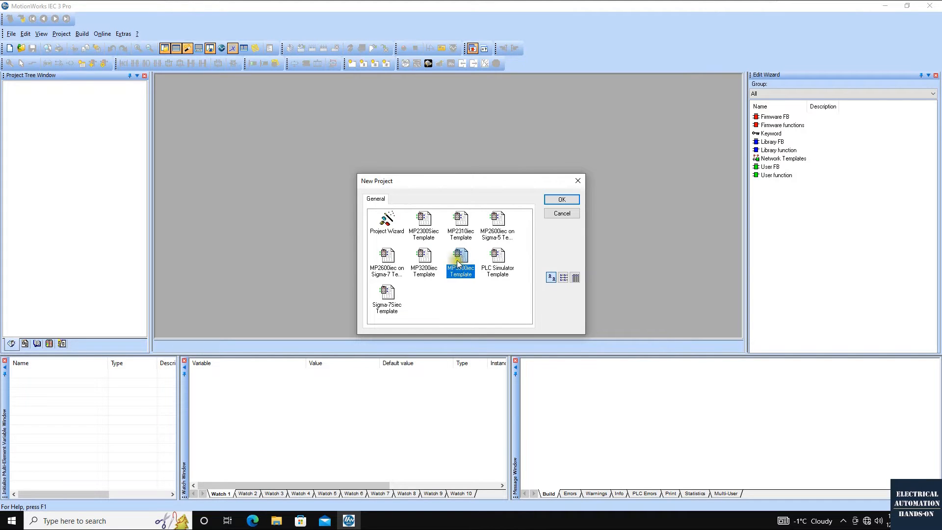
click(560, 200)
Save the new project as MP3300_EIPMASTER in the MP3000_EIP_MASTER folder
click(11, 34)
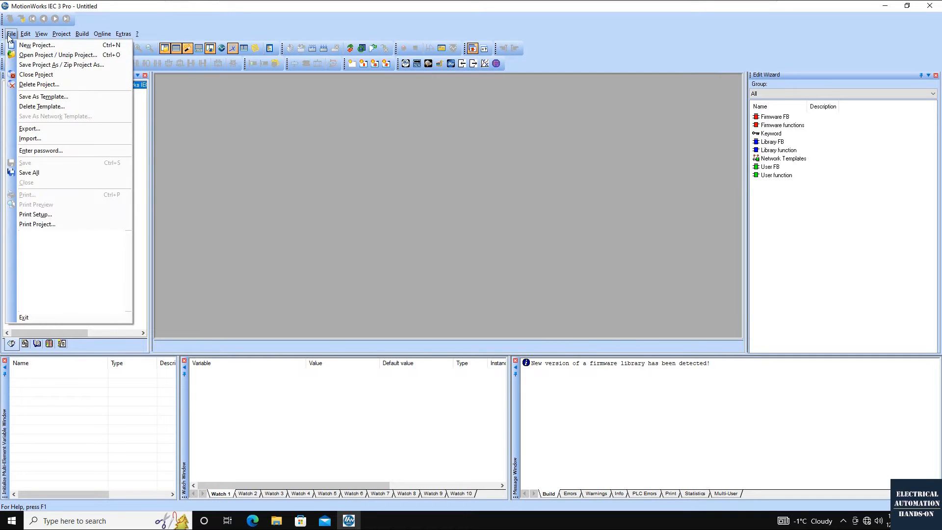
click(32, 67)
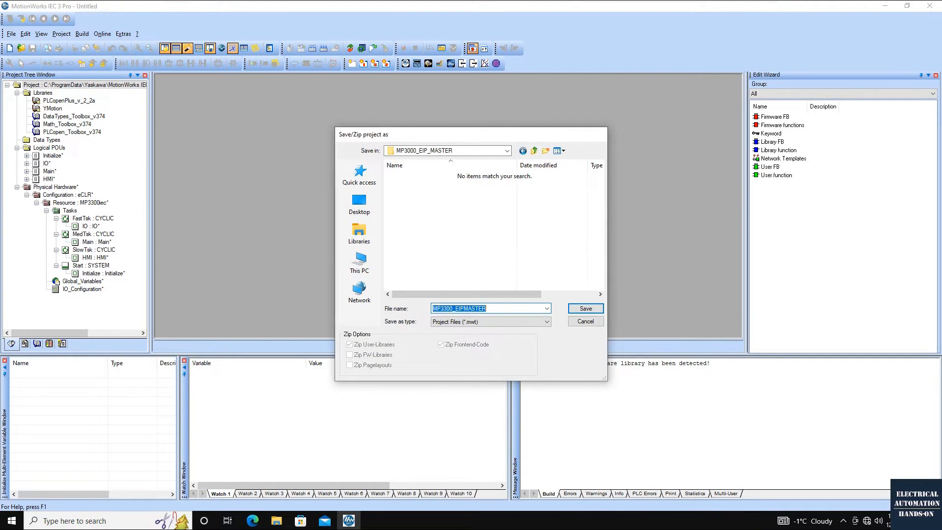
key(Return)
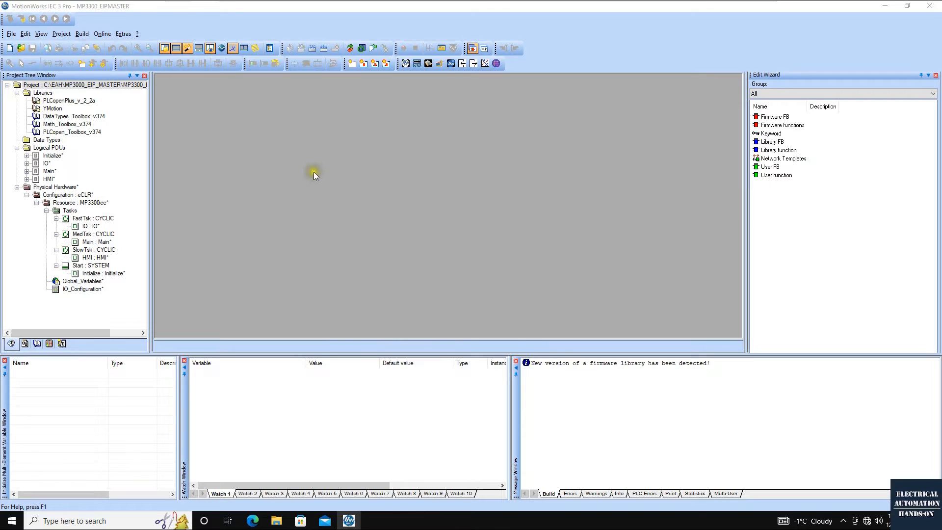
Open the project's Hardware Configuration and check the controller's connection address
click(406, 63)
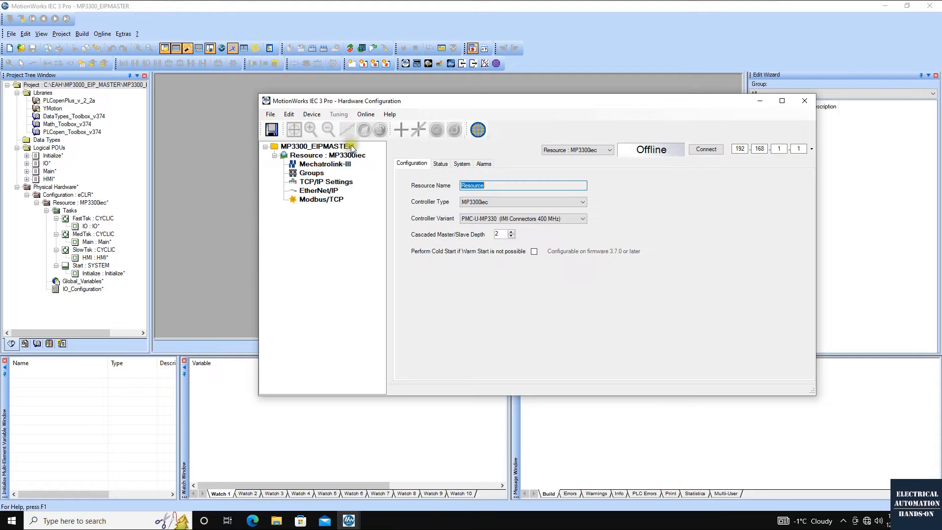
click(799, 148)
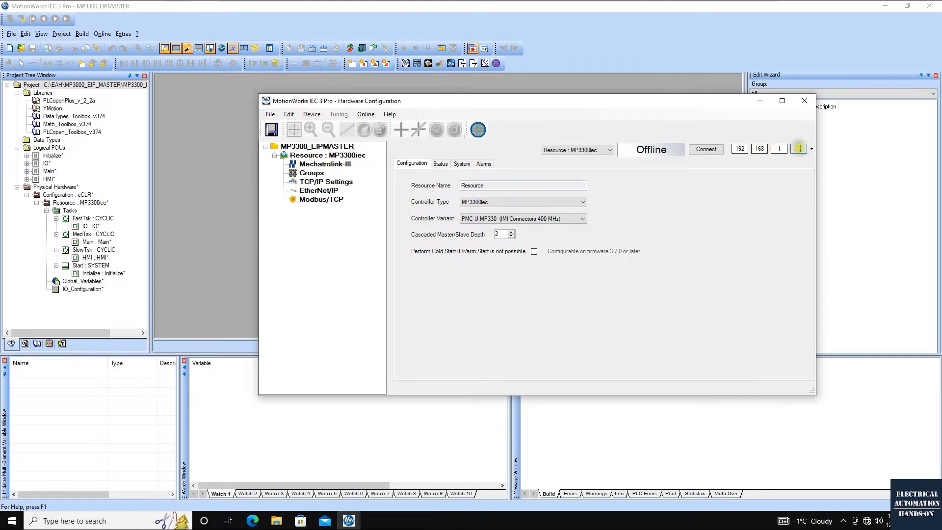
drag(723, 104, 670, 106)
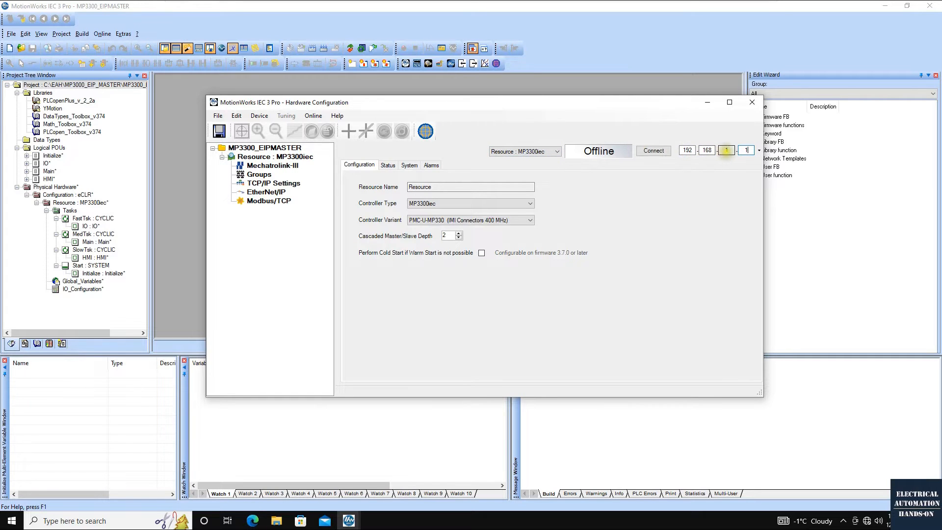
click(720, 276)
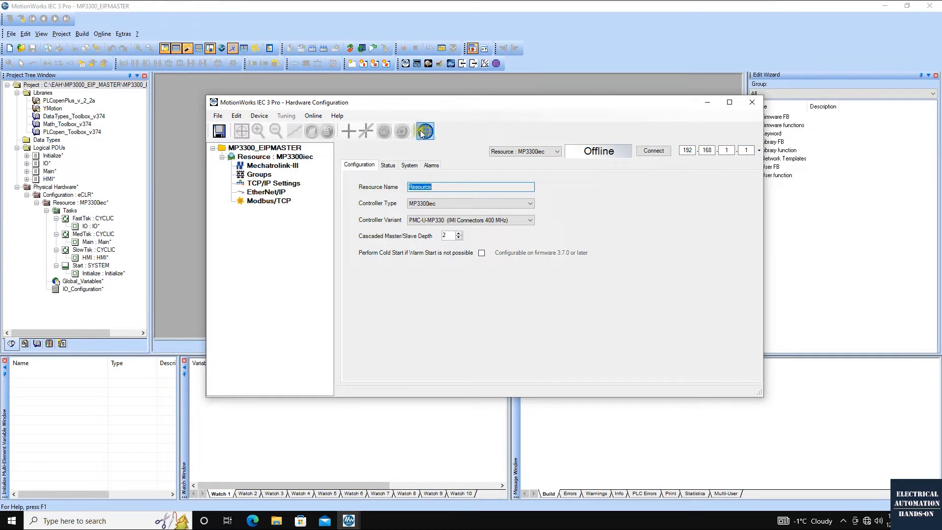
Launch the controller's web interface from Hardware Configuration and load it at 192.168.1.10 in the browser
click(422, 132)
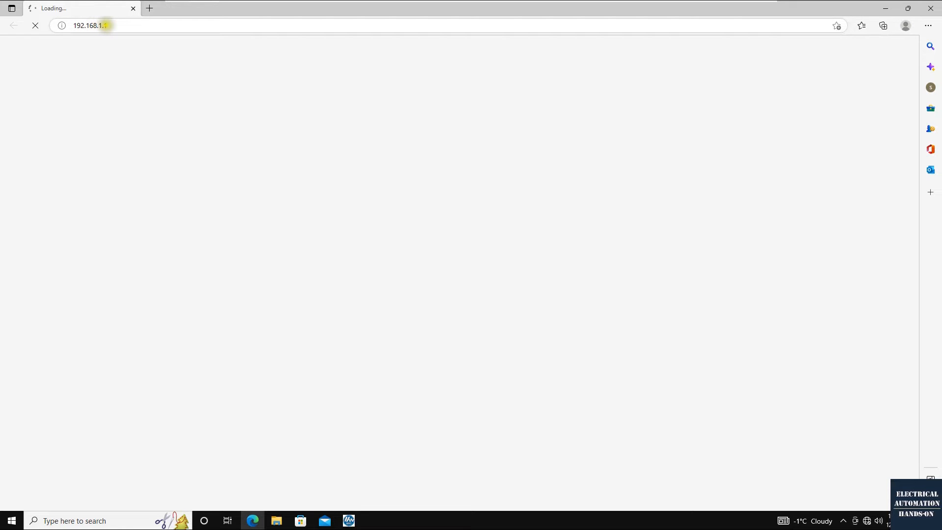
click(108, 26)
text(0)
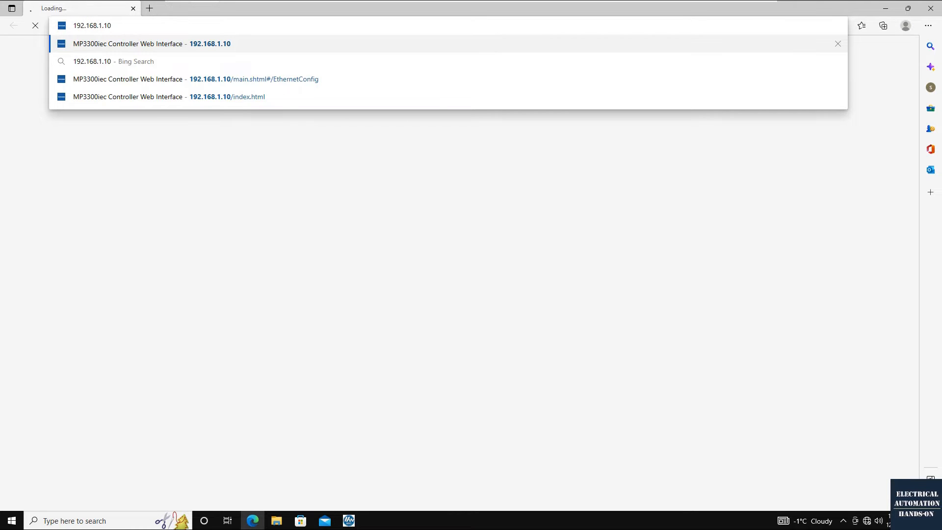
key(Return)
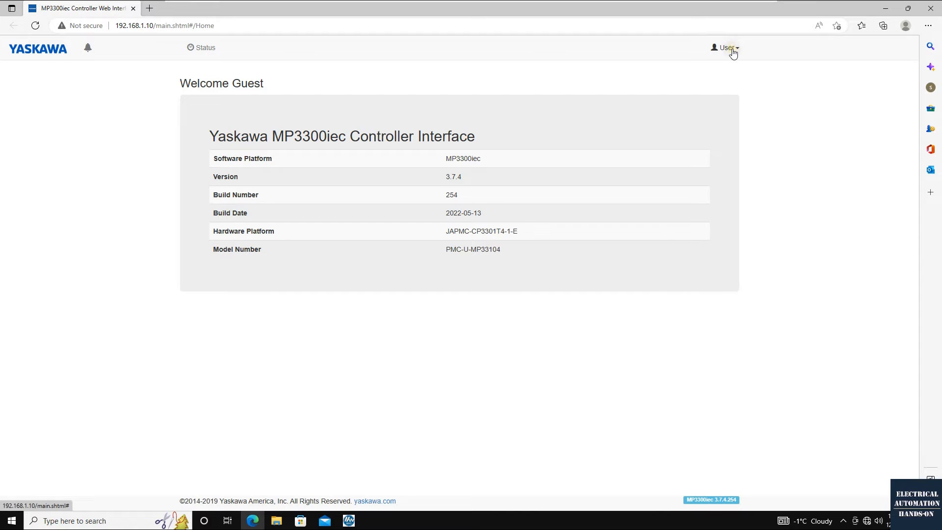
Log in to the MP3300iec web interface as Admin with the saved account password
click(726, 47)
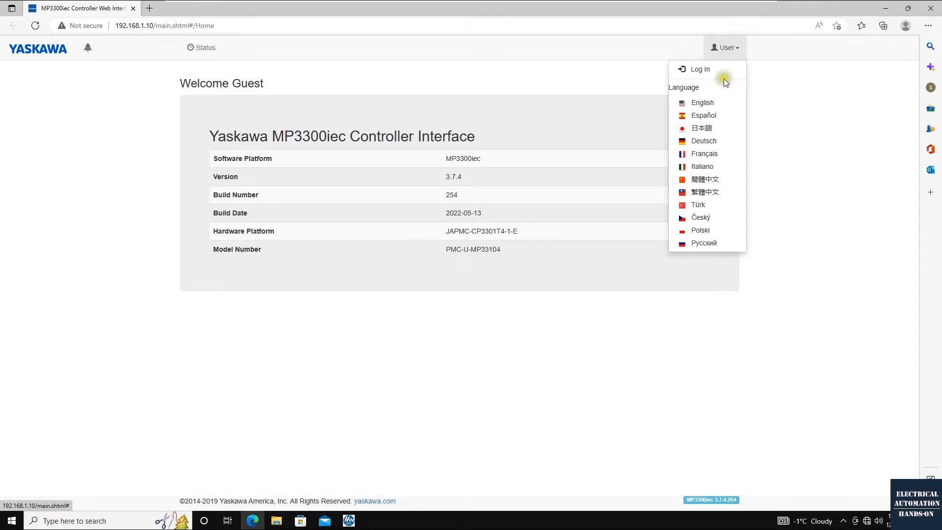
click(704, 78)
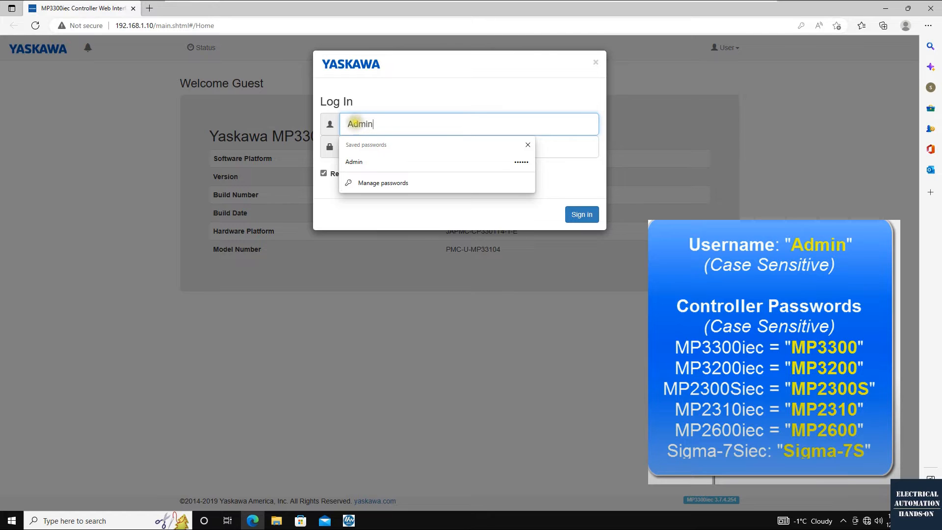
click(425, 111)
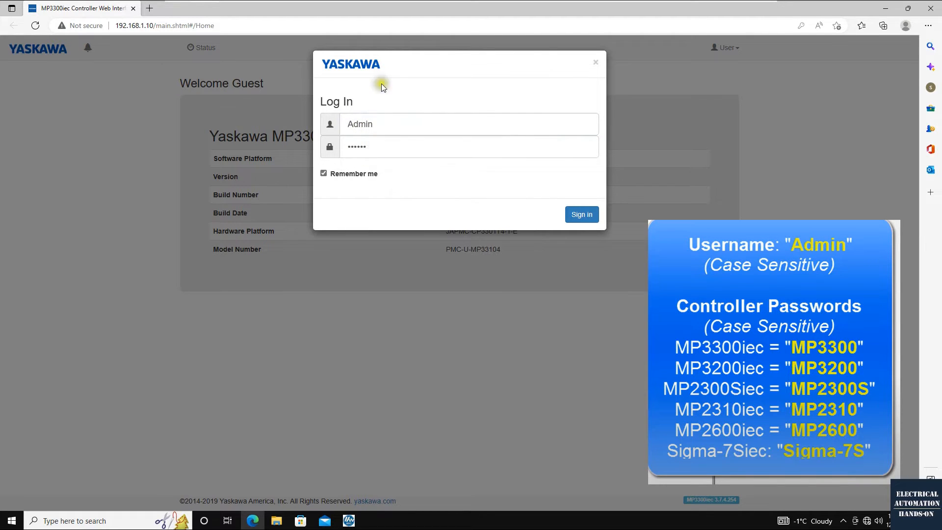
drag(409, 62, 296, 82)
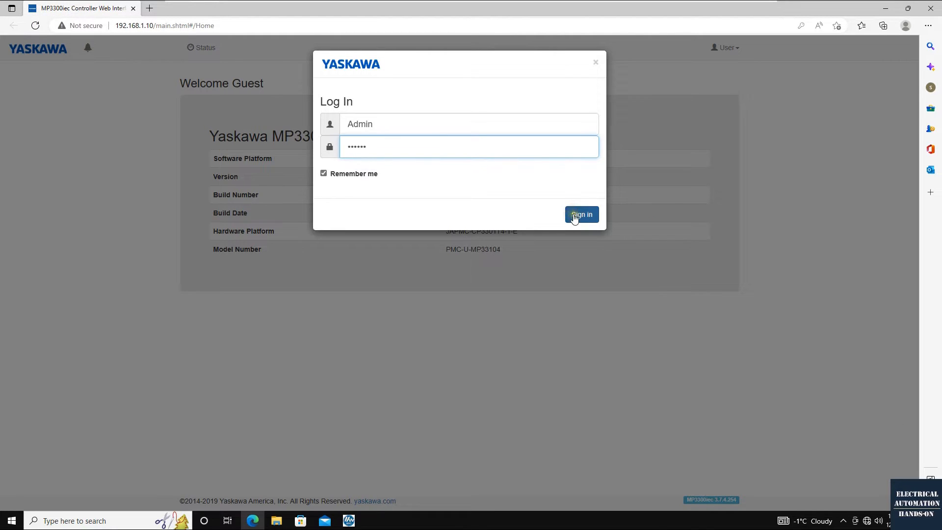
click(575, 218)
Open the controller's Ethernet Config page and examine the primary address under the new settings
click(311, 47)
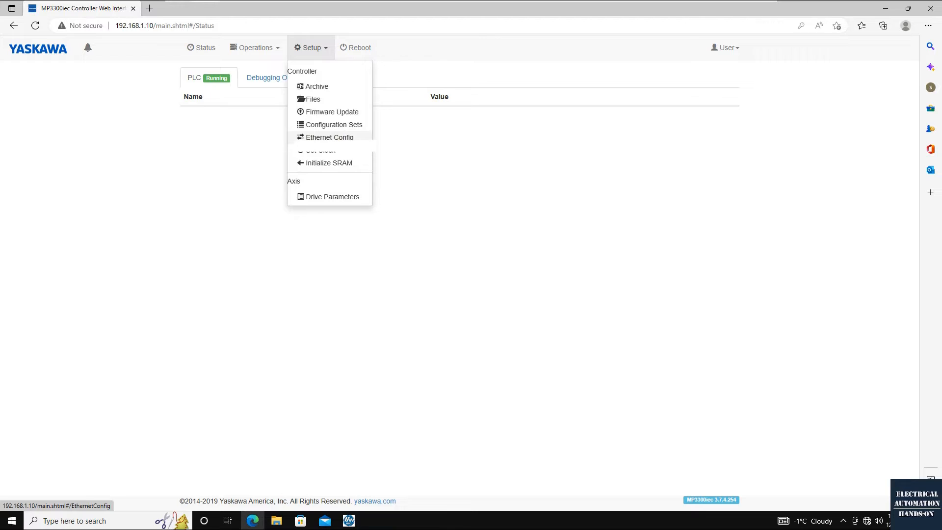
click(337, 140)
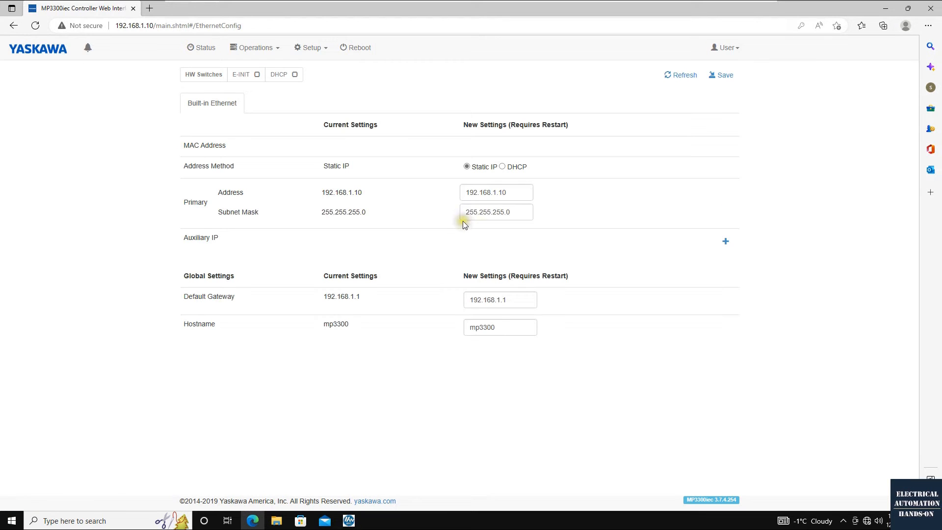
double_click(511, 195)
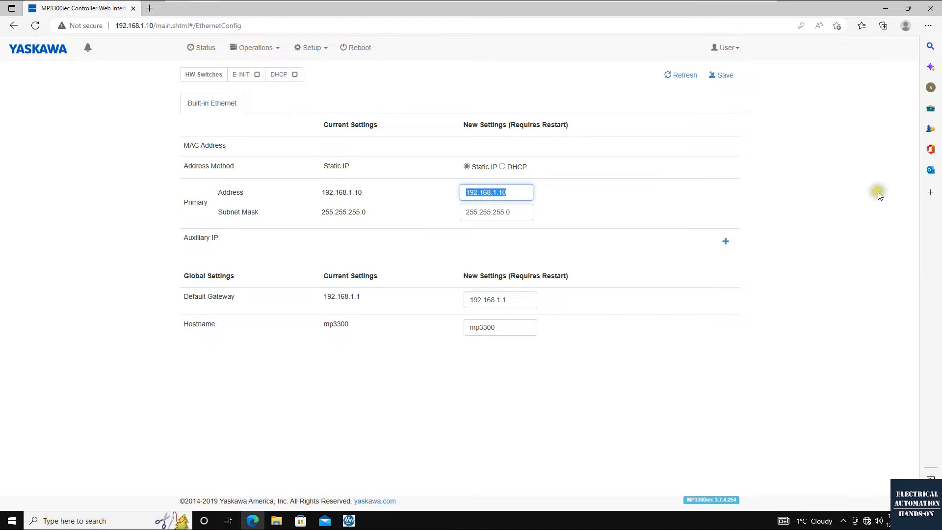
drag(527, 191, 448, 197)
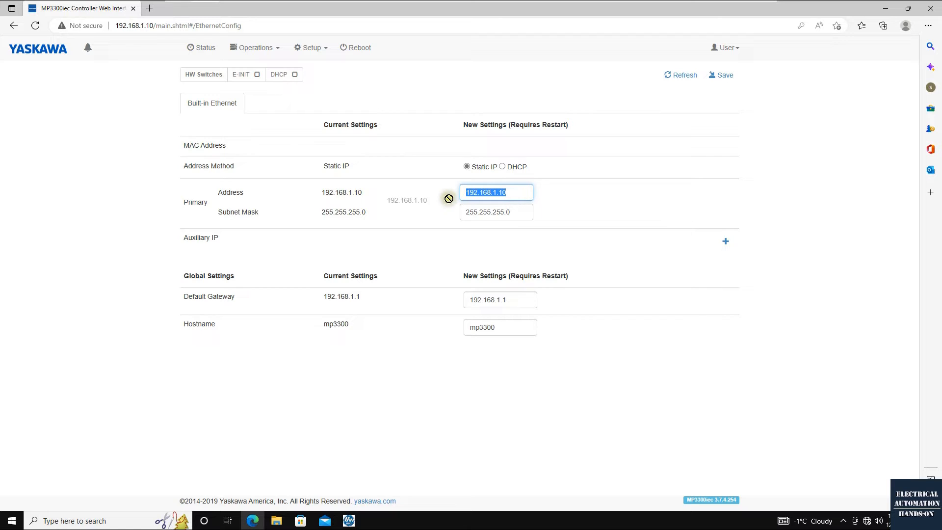
click(884, 204)
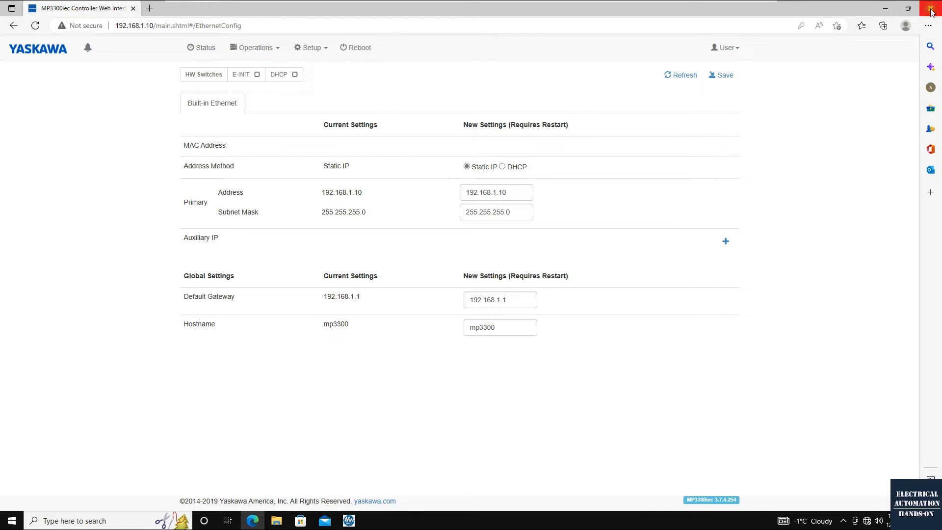
Return to Hardware Configuration in MotionWorks IEC 3 Pro, set the connection address to 192.168.1.10 and connect using the controller's startup configuration
click(885, 8)
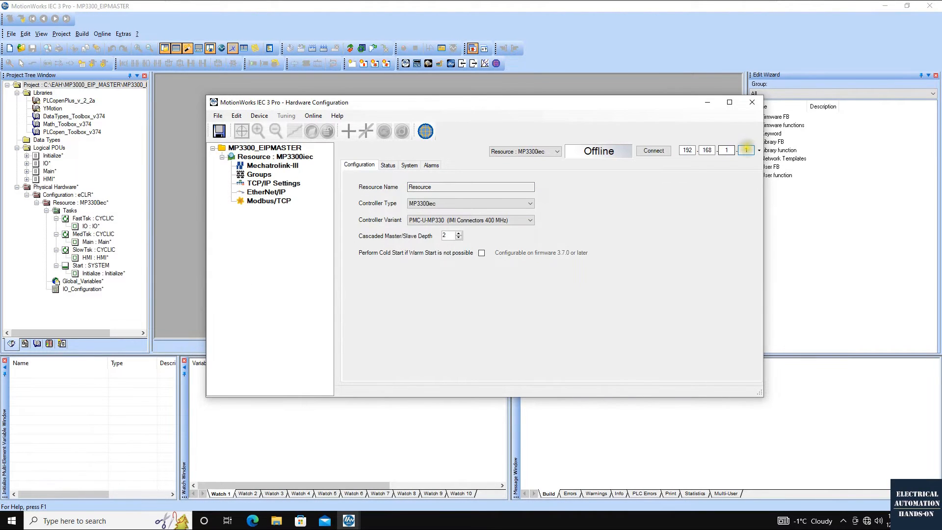
text(0)
key(Tab)
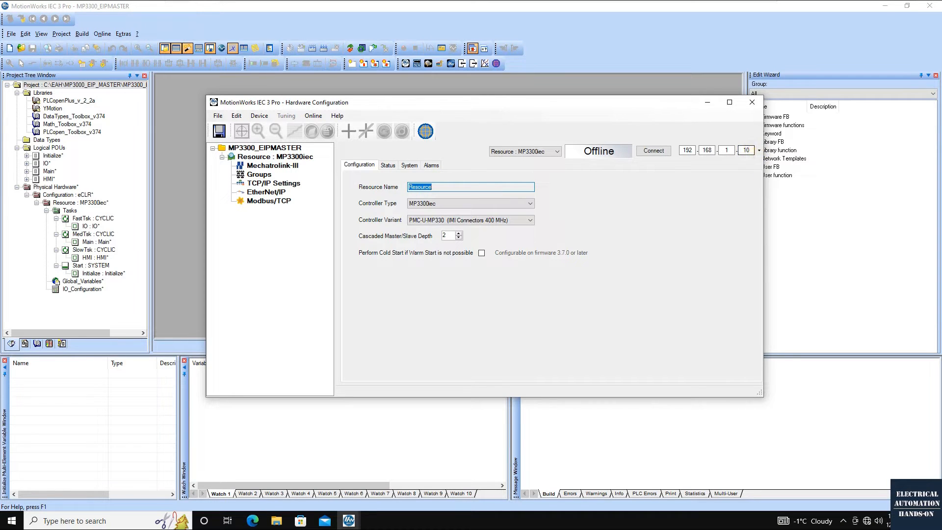
click(662, 152)
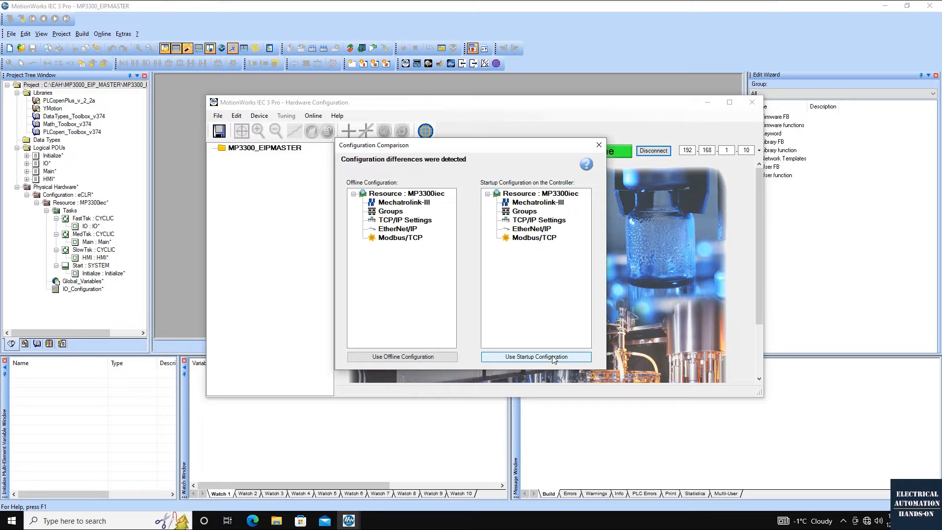
click(524, 357)
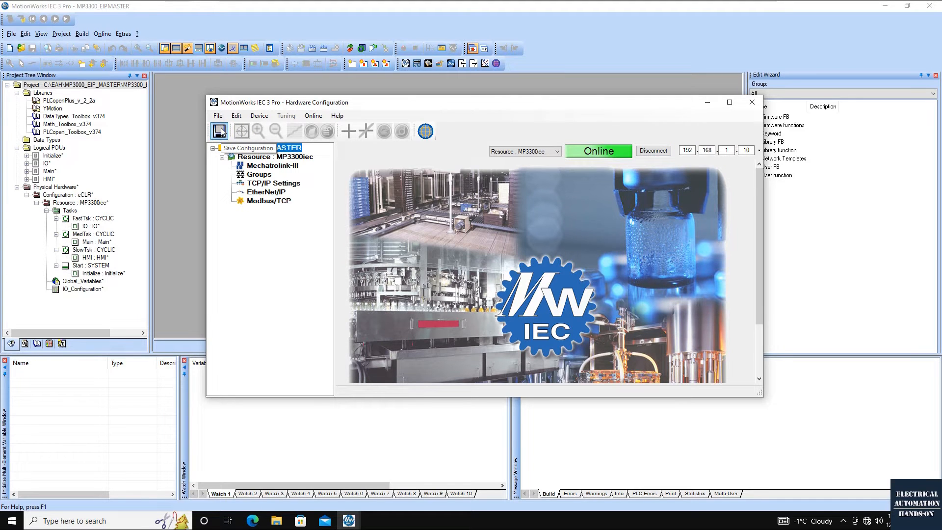
Save the hardware configuration and reboot the controller at 192.168.1.10
click(220, 131)
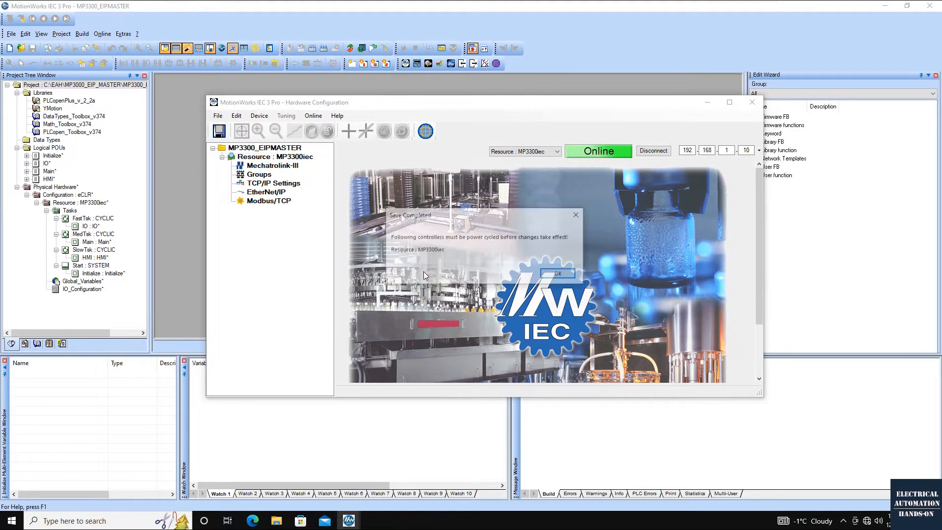
click(578, 215)
click(312, 119)
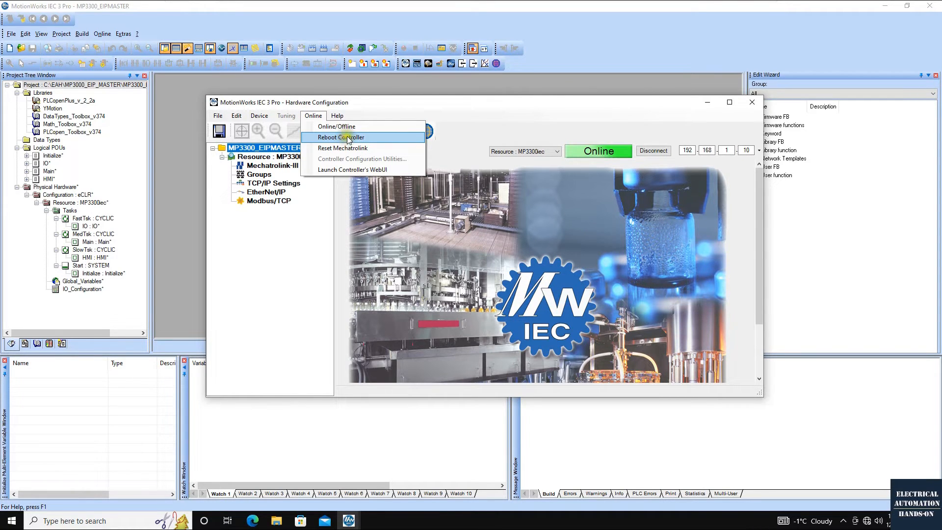
click(344, 138)
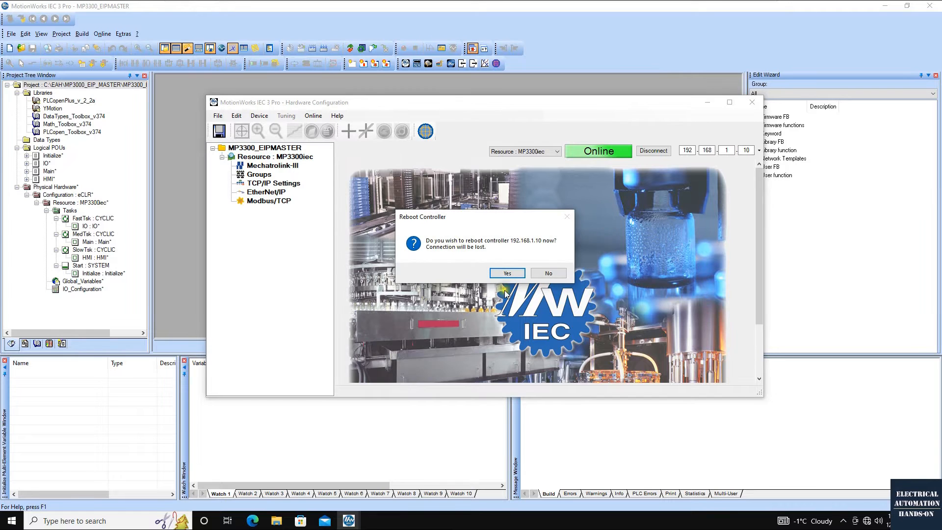
click(507, 273)
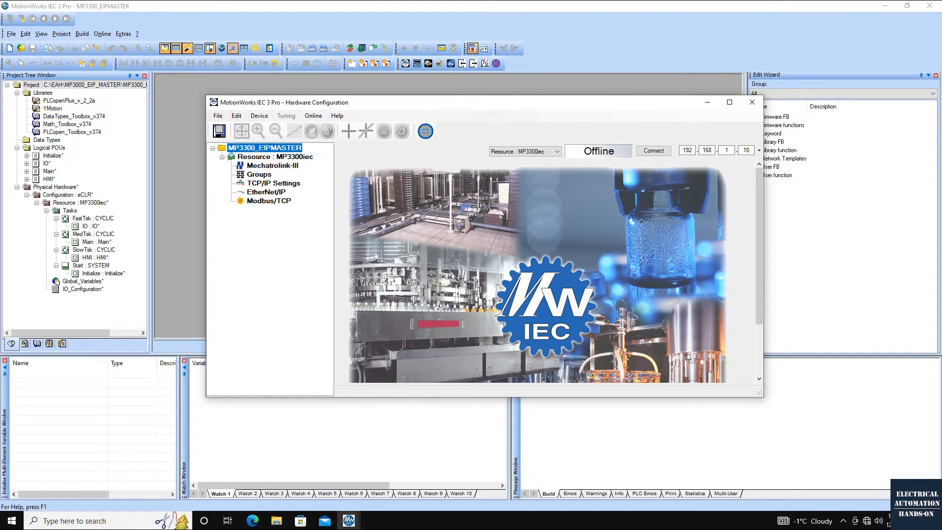
Reconnect to the rebooted controller to check the connection, and take Hardware Configuration offline again
click(558, 277)
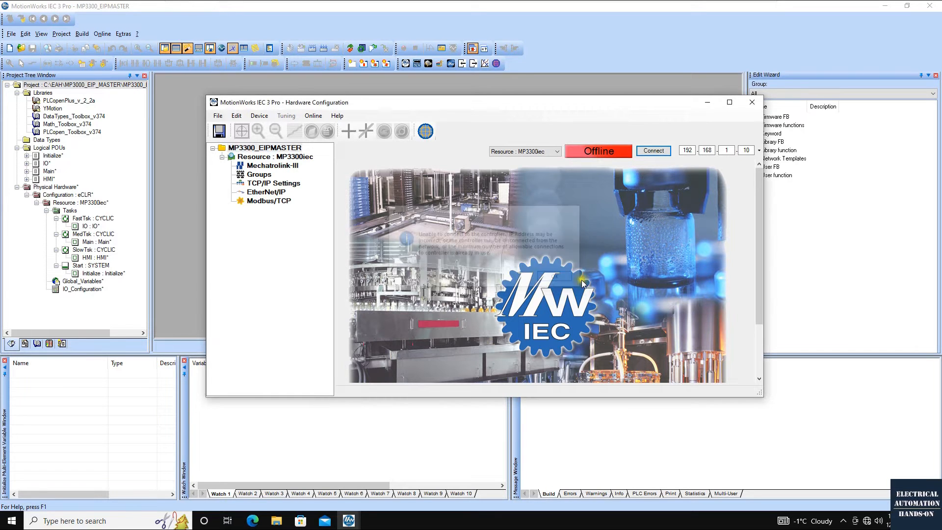
click(655, 153)
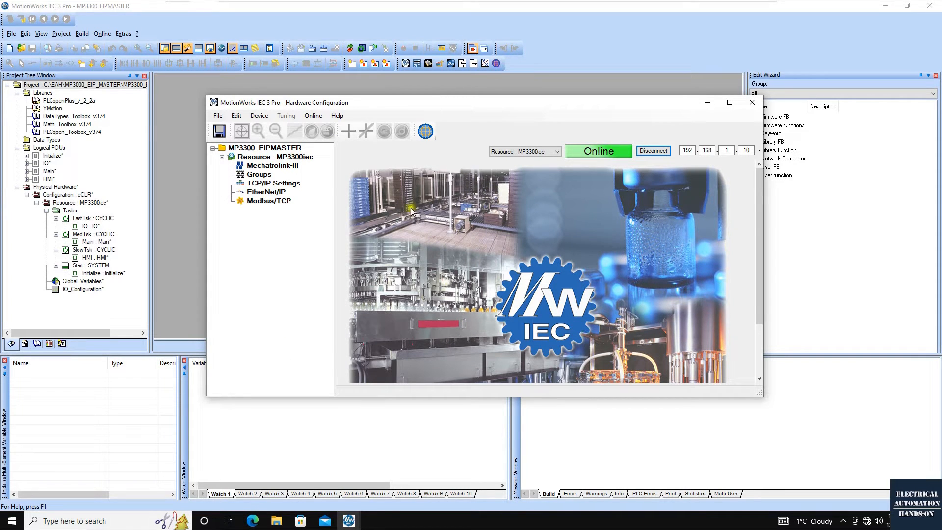
click(652, 155)
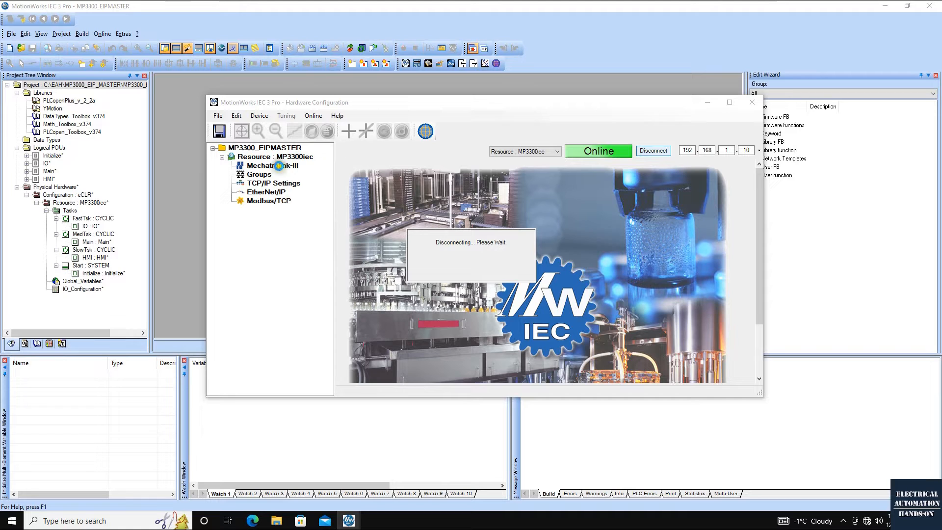
Add a generic EIP Slave device as an adapter under the controller's EtherNet/IP node
click(266, 192)
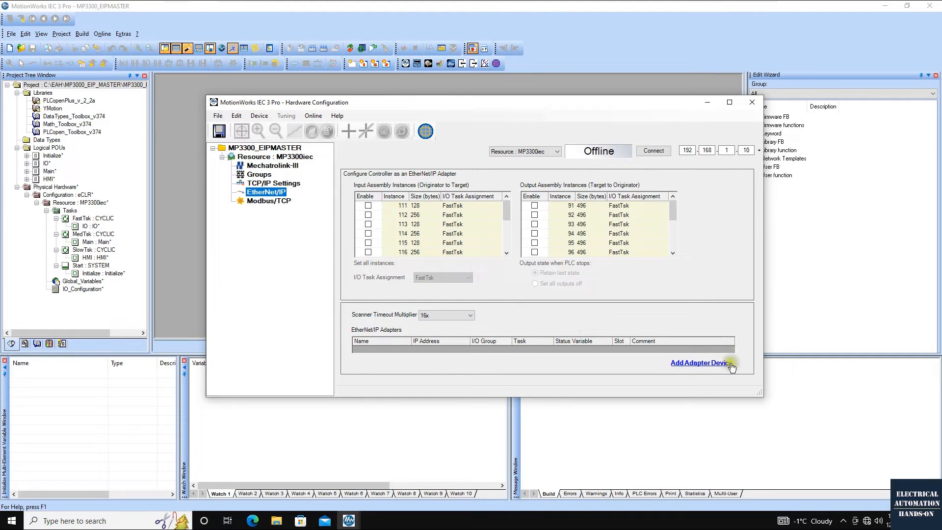
click(714, 364)
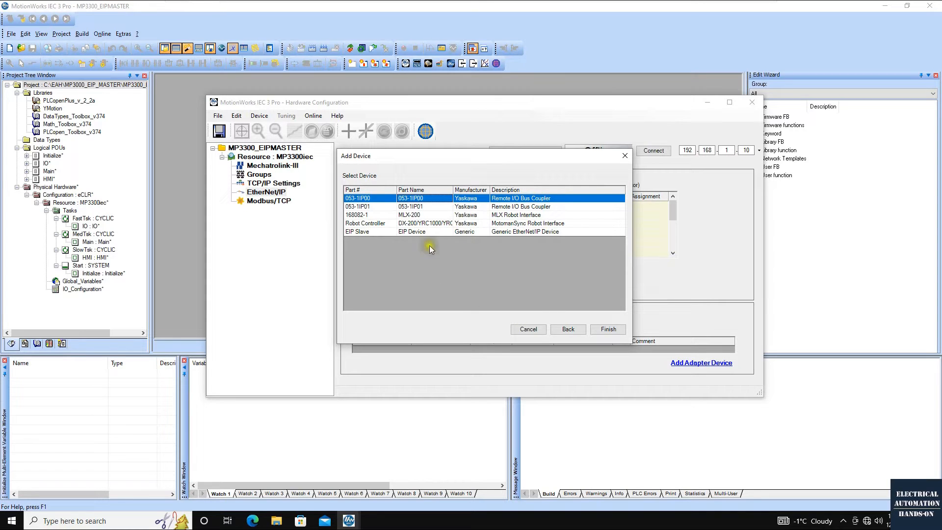
click(405, 232)
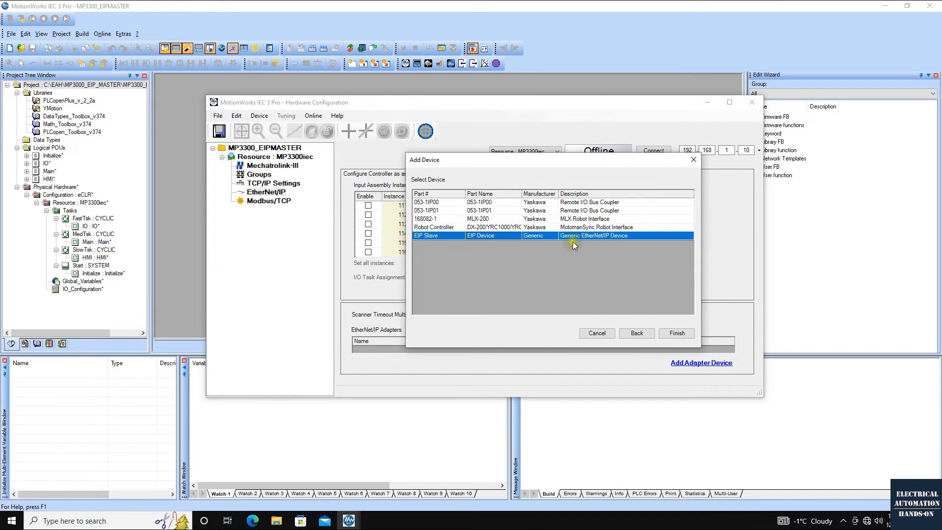
click(678, 333)
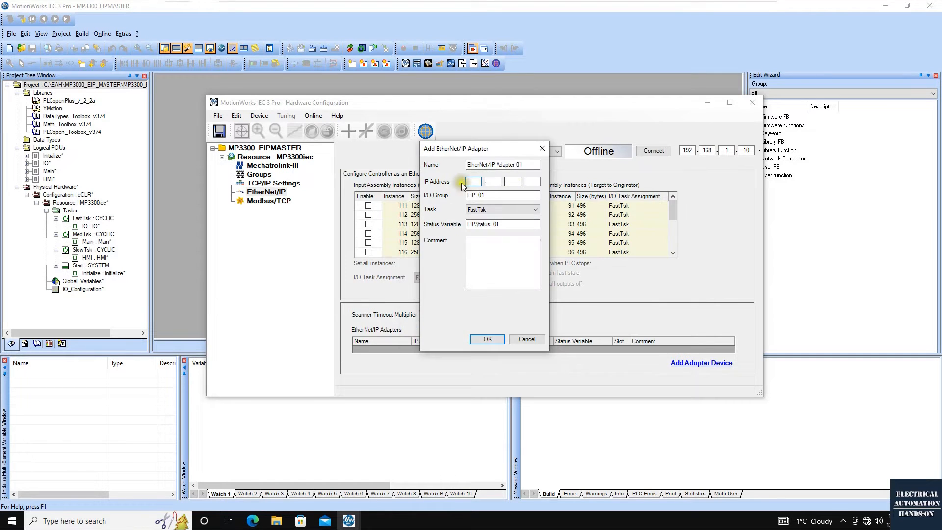
Give the new EtherNet/IP adapter the IP address 192.168.1.174 and the comment "The EIP Adatper is S7-1200"
click(473, 182)
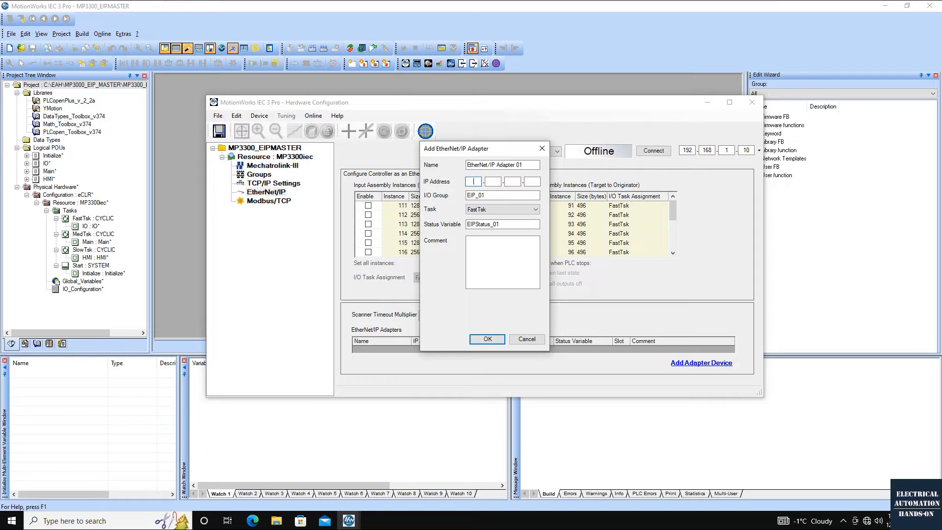
text(192.168.1.174)
click(500, 260)
text(The EIP Adatper is S7-1200)
click(497, 341)
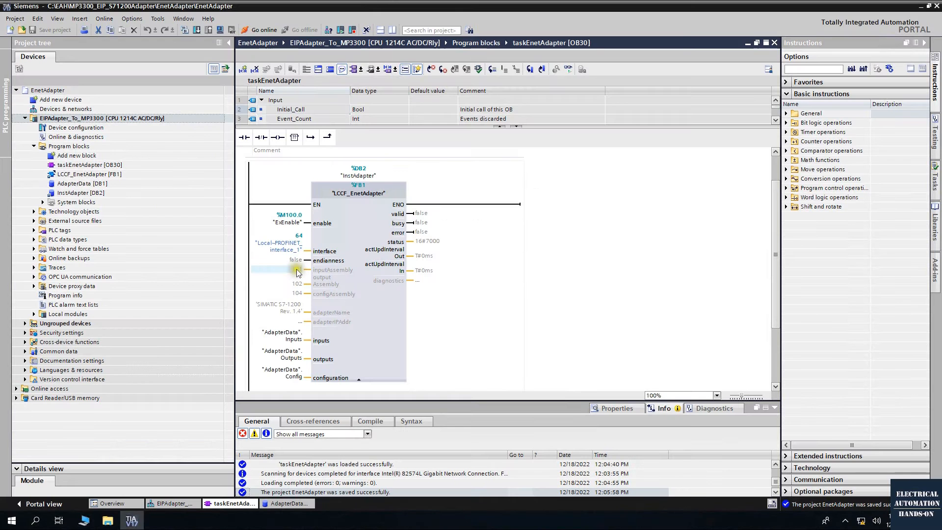
Switch to TIA Portal and check the input, output and configuration assembly numbers on the LCCF_EnetAdapter block
click(295, 269)
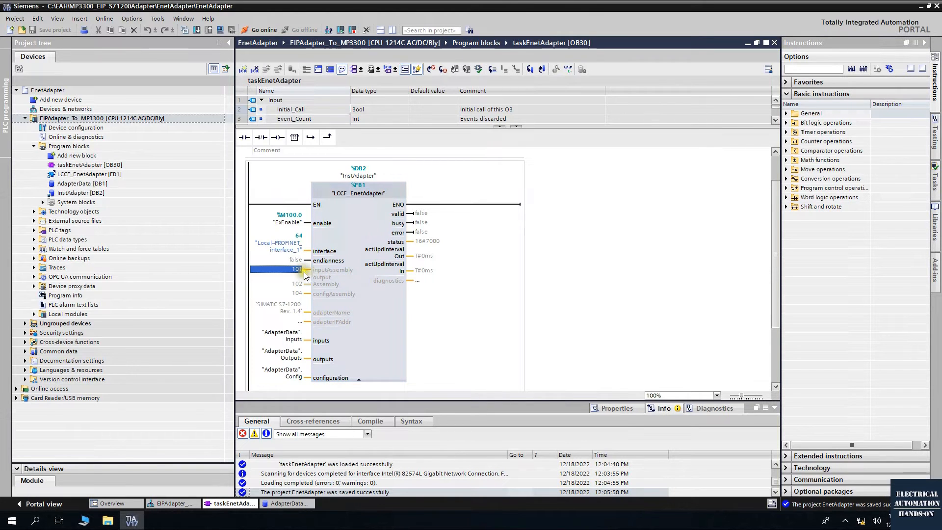
click(294, 284)
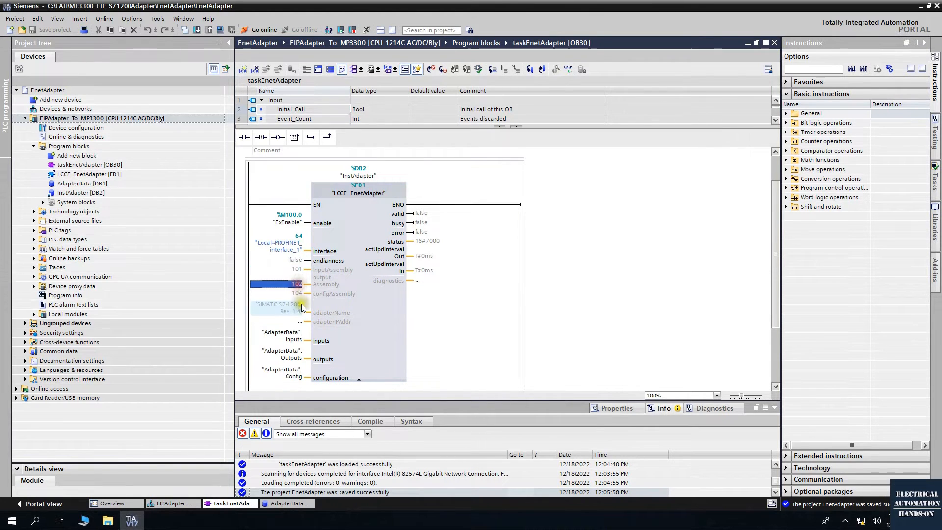
click(294, 293)
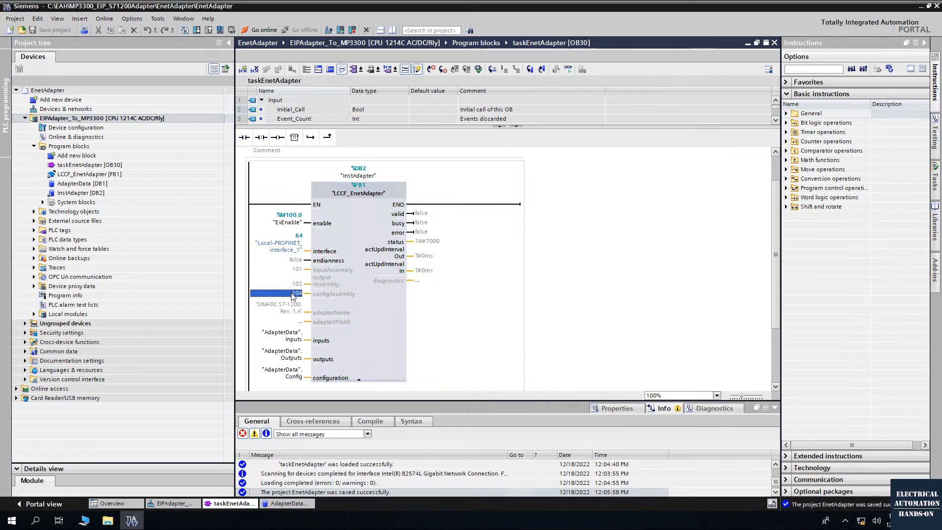
click(542, 291)
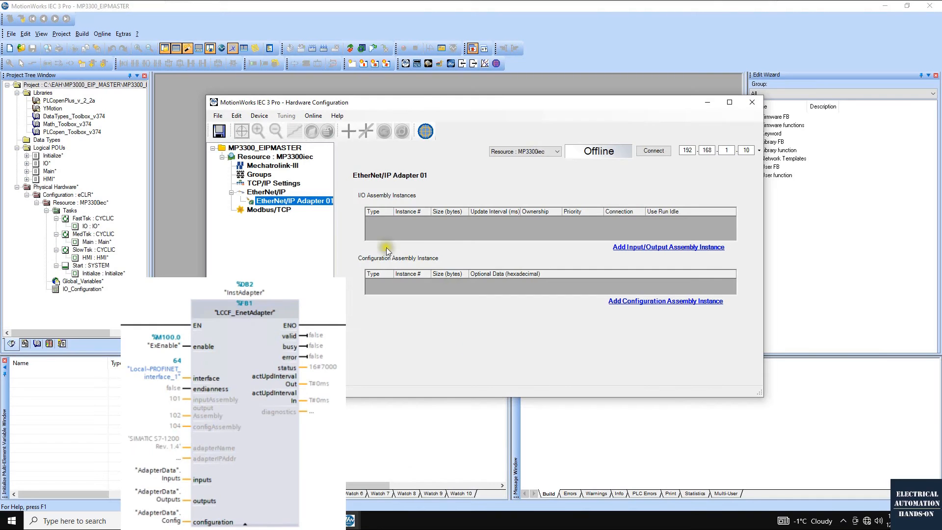
In MotionWorks, add input assembly instance 101 to the adapter with 64 bytes, a 10 ms update interval and a Point to Point connection
click(454, 222)
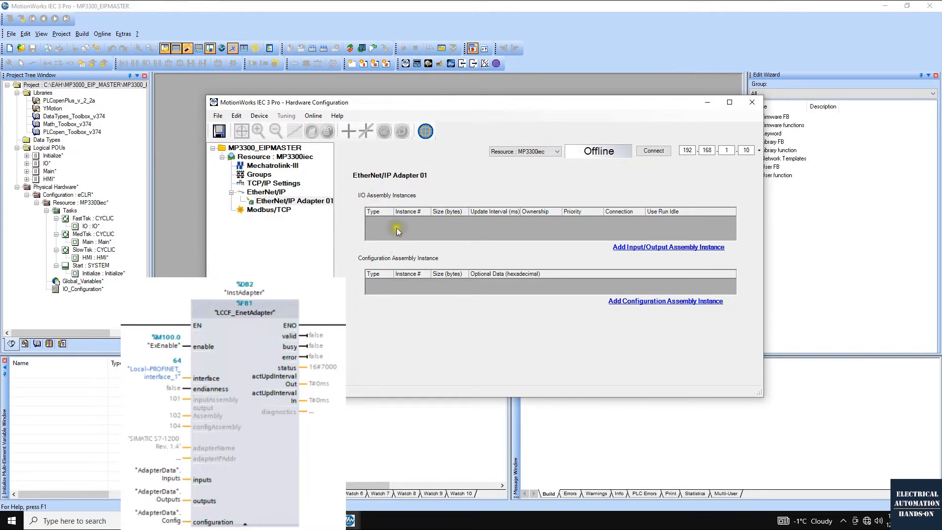
click(662, 248)
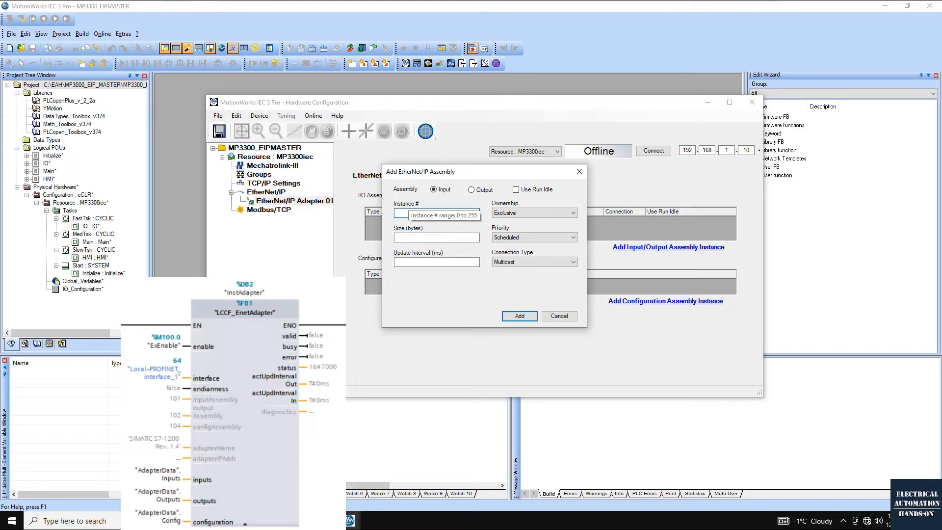
click(403, 239)
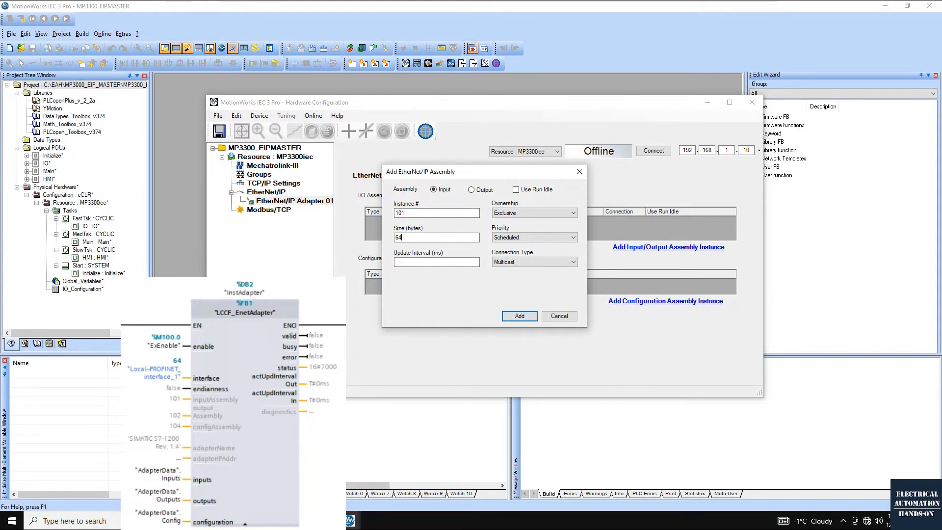
text(64)
click(413, 262)
click(537, 262)
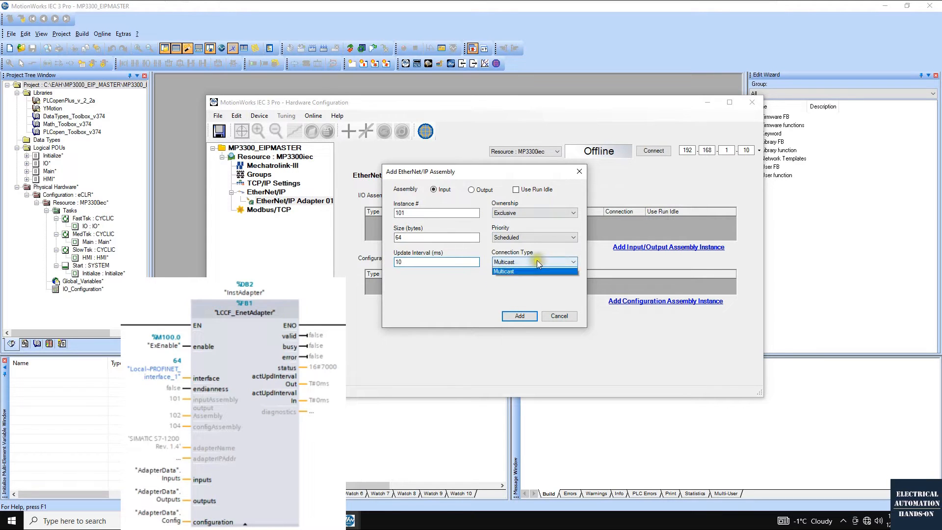
click(513, 271)
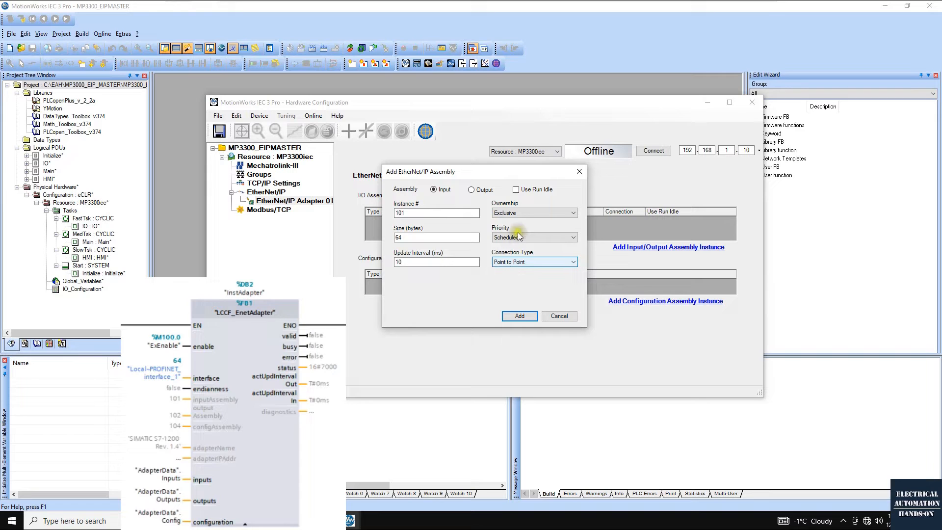
click(520, 317)
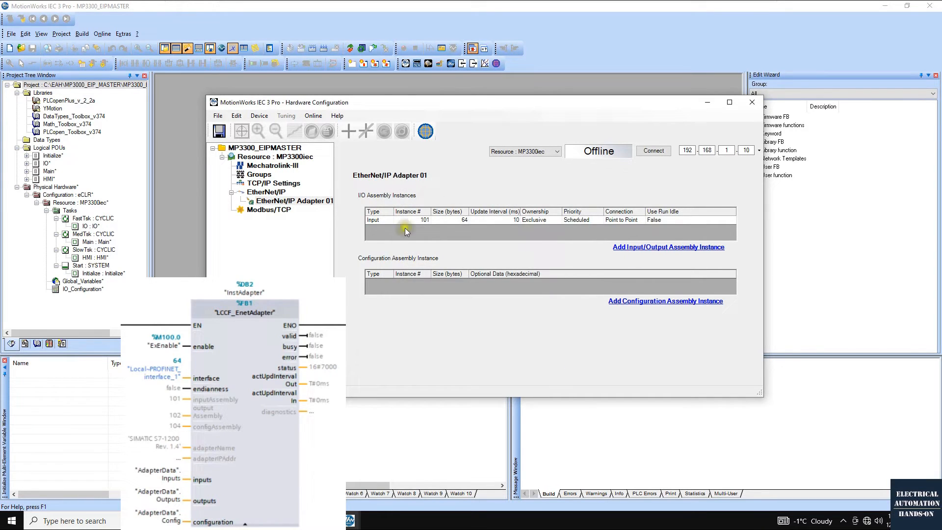
Add output assembly instance 102 to the adapter with a size of 64 bytes and a 10 ms update interval
click(624, 247)
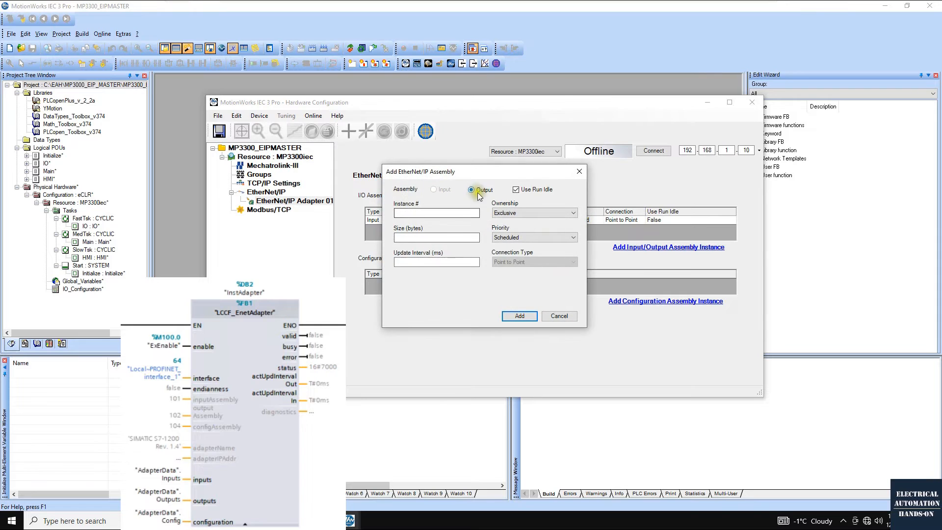
click(424, 213)
click(412, 237)
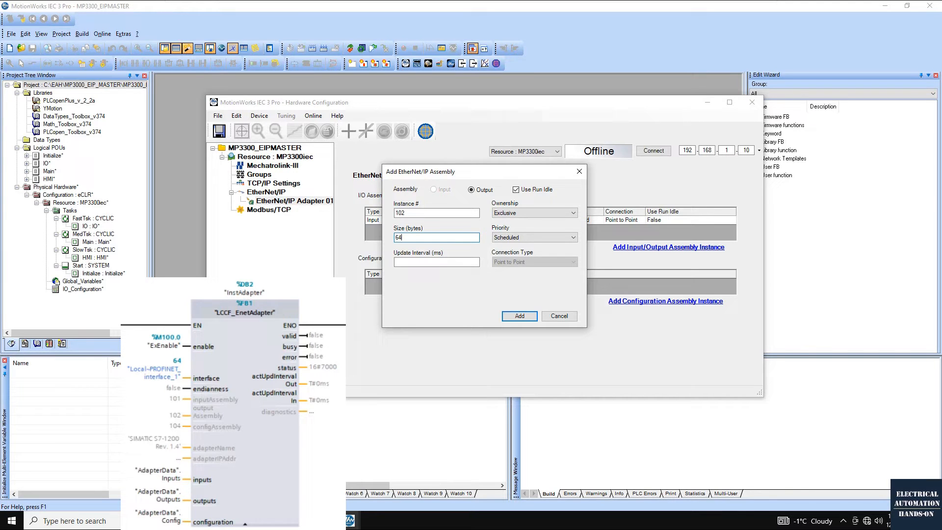
text(64)
click(404, 262)
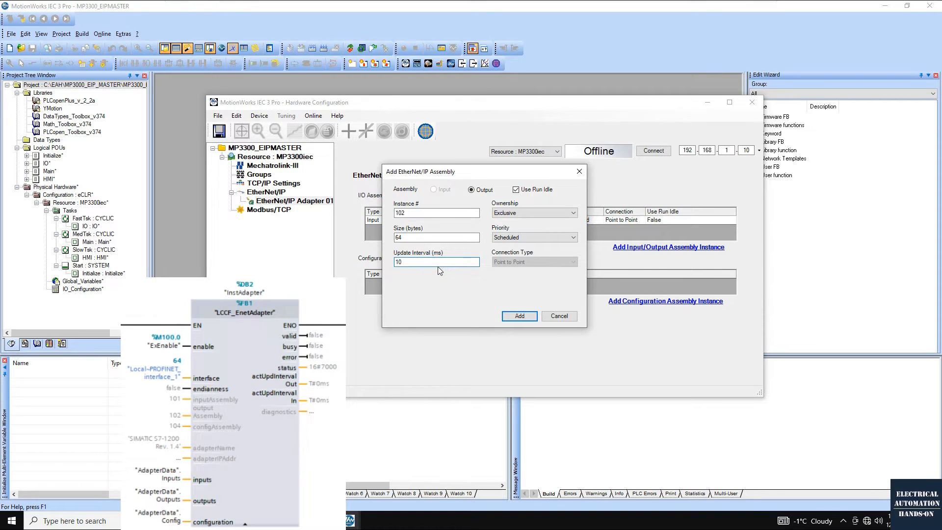
key(Return)
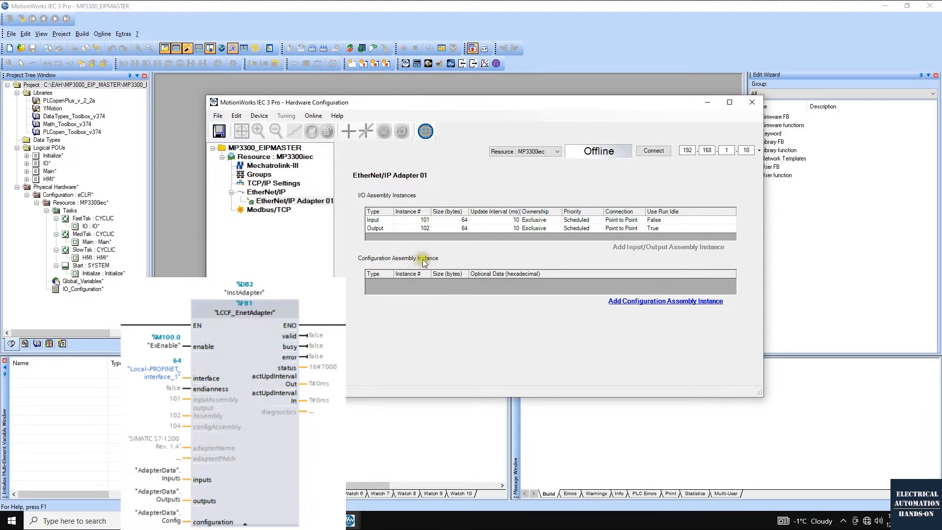
Add configuration assembly instance 104 to the adapter with a size of 64 bytes
click(654, 303)
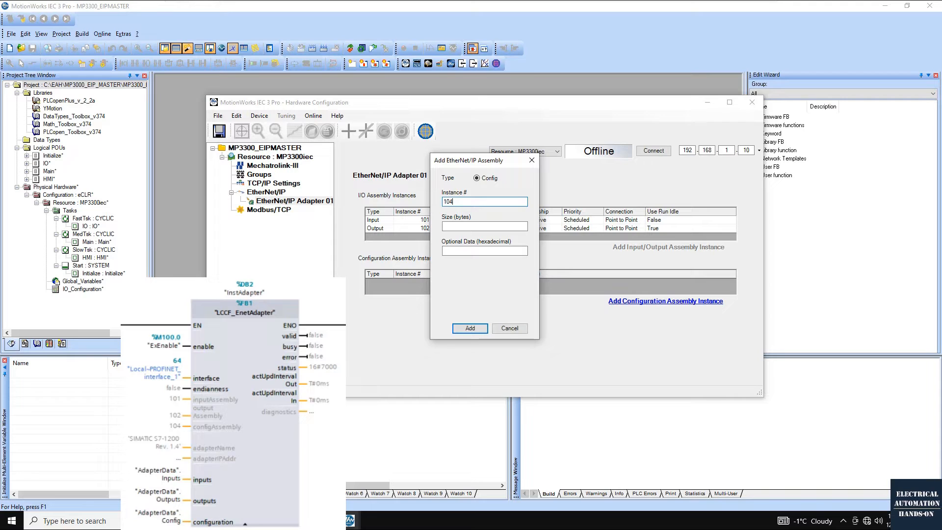
key(Tab)
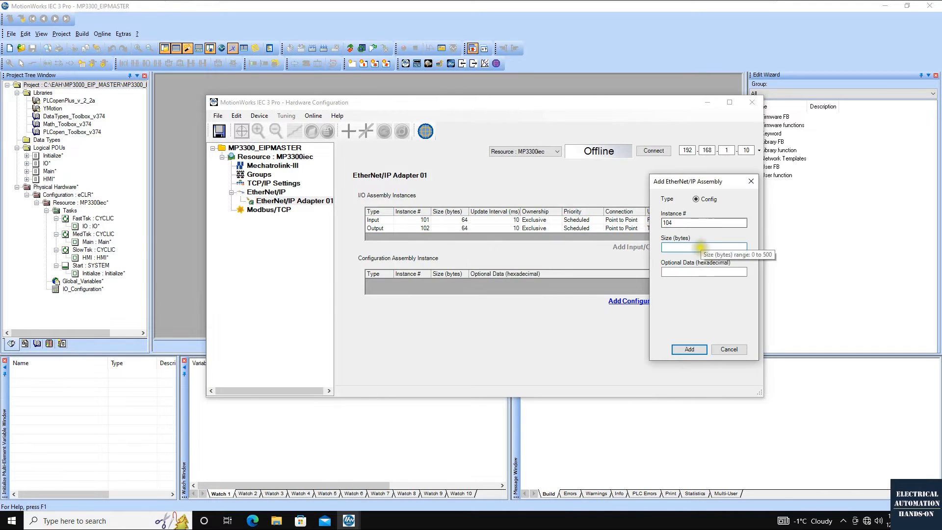
click(702, 248)
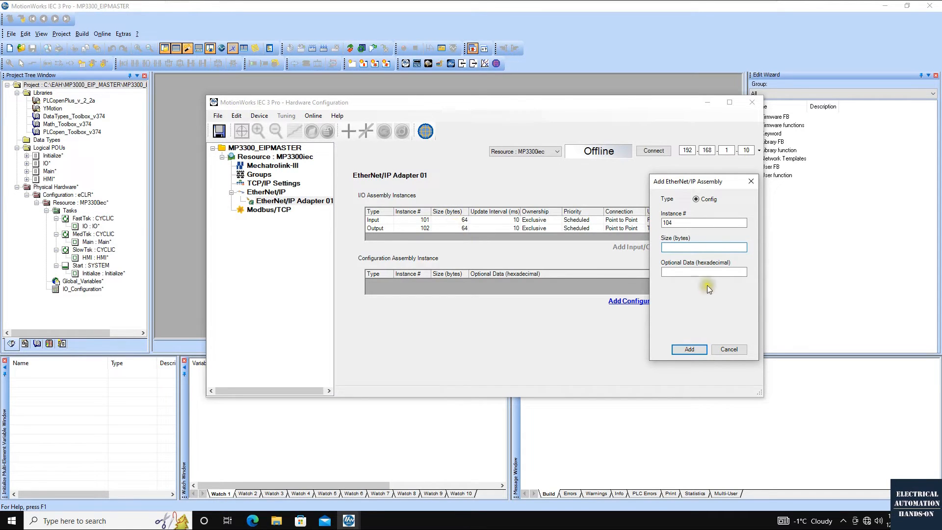
text(64)
click(690, 349)
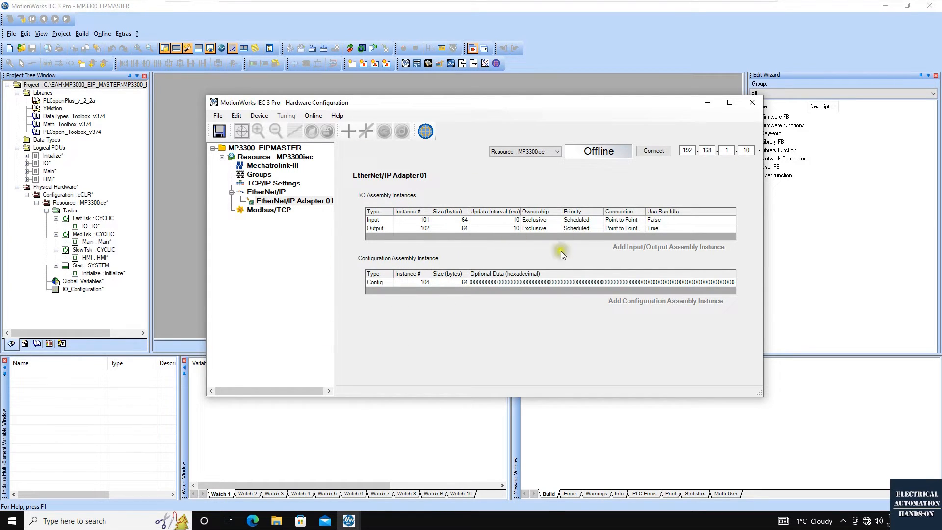
Save the hardware configuration, then connect to the controller at 192.168.1.10 and write the offline configuration to it
click(219, 131)
click(654, 151)
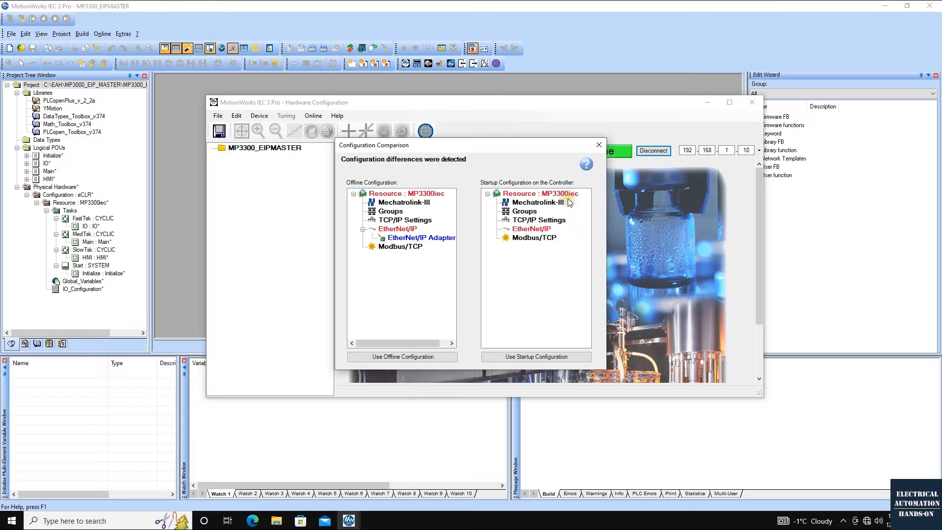
mouse_move(410, 240)
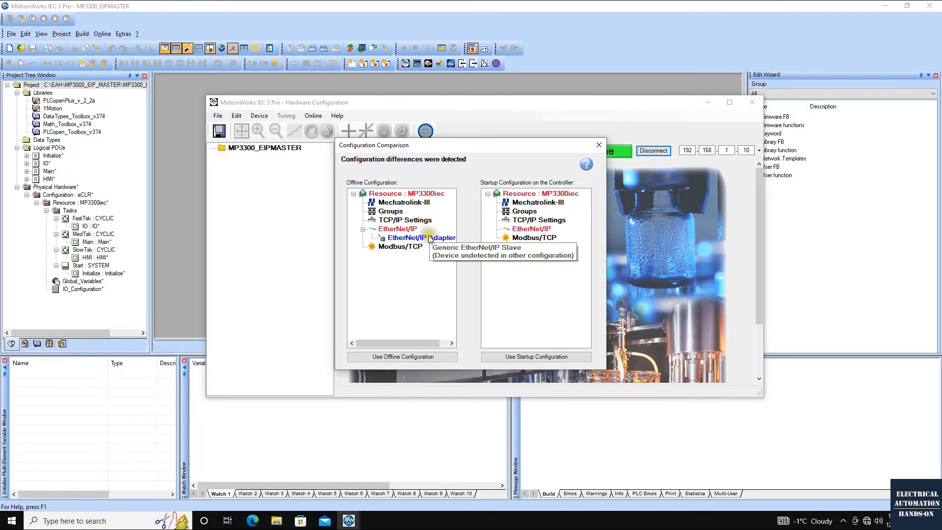
click(407, 239)
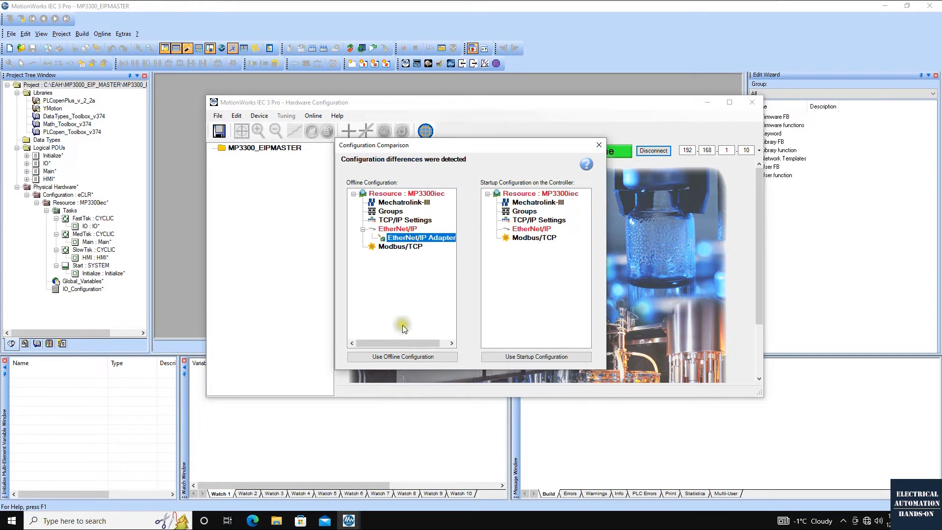
click(379, 357)
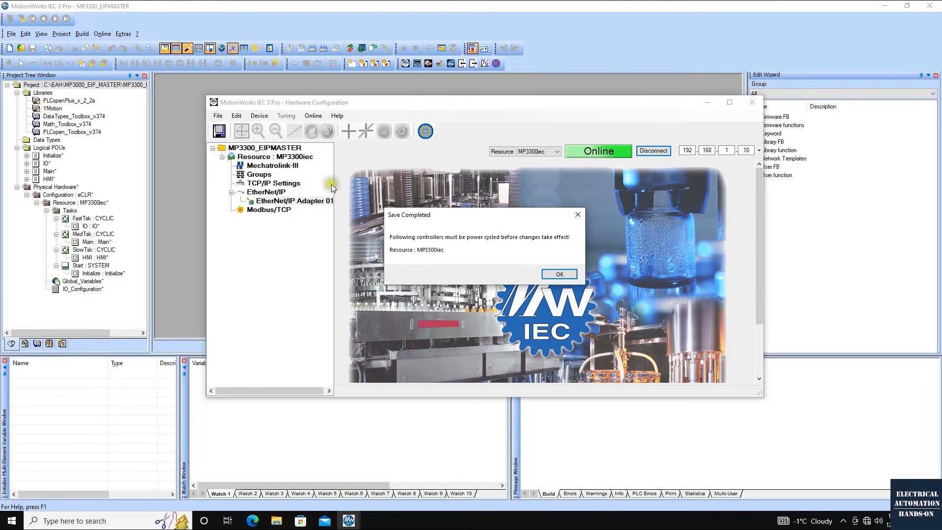
click(558, 276)
Reboot the controller at 192.168.1.10 from the Hardware Configuration
click(313, 115)
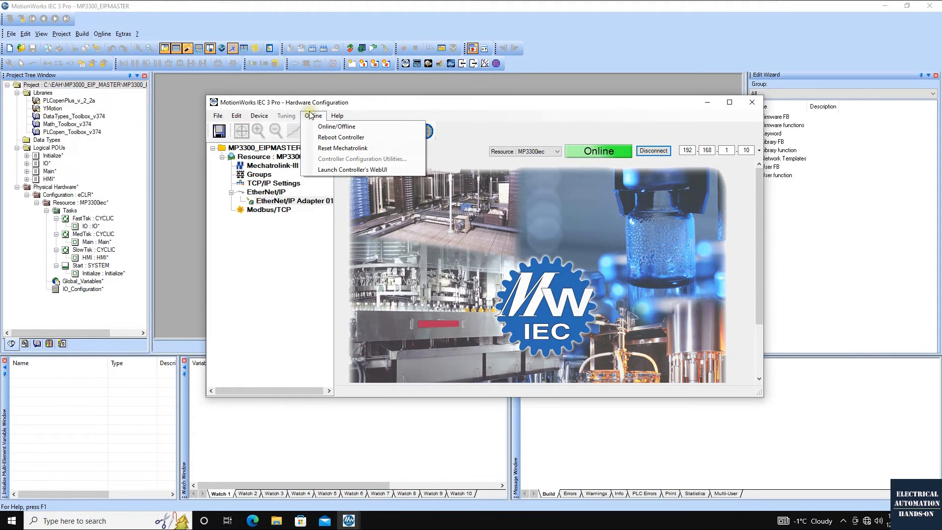
click(328, 138)
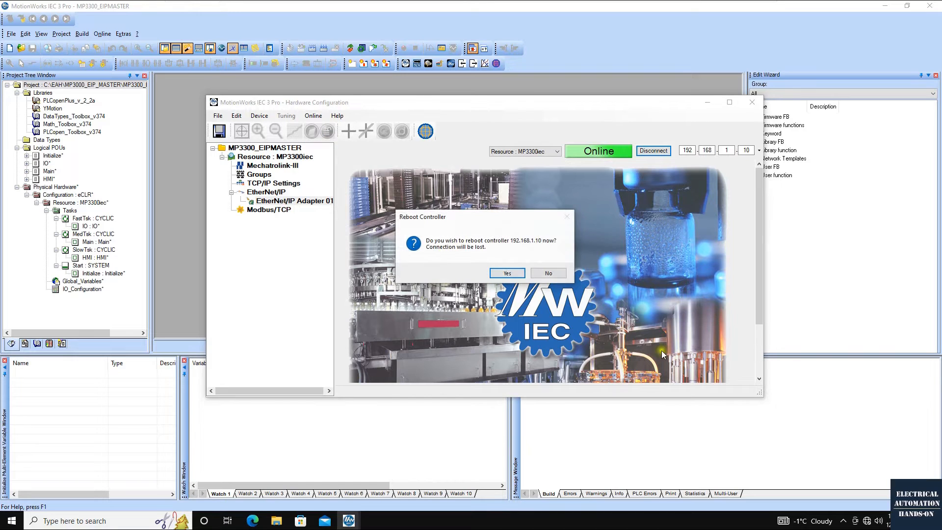
click(506, 273)
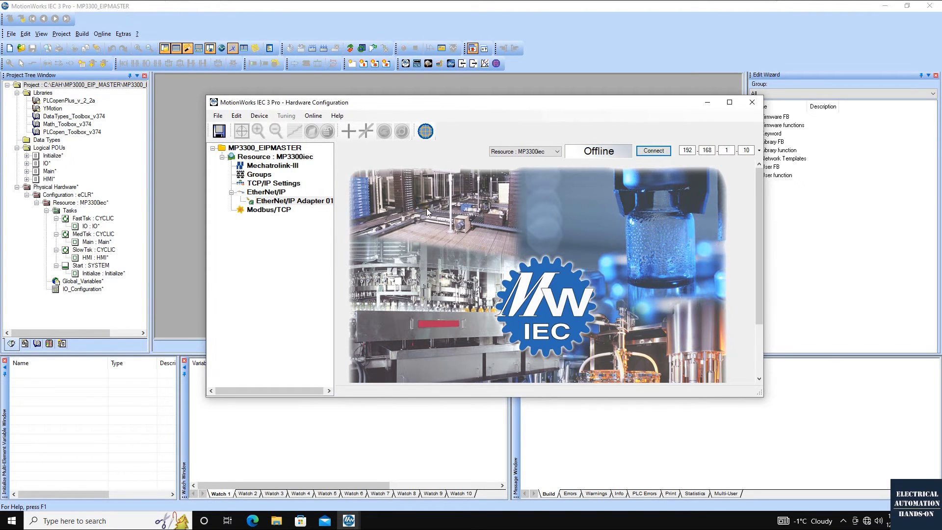
Open the project's global variables, collapse the system variables and append a variable to the EtherNet/IP adapter's input group
double_click(81, 281)
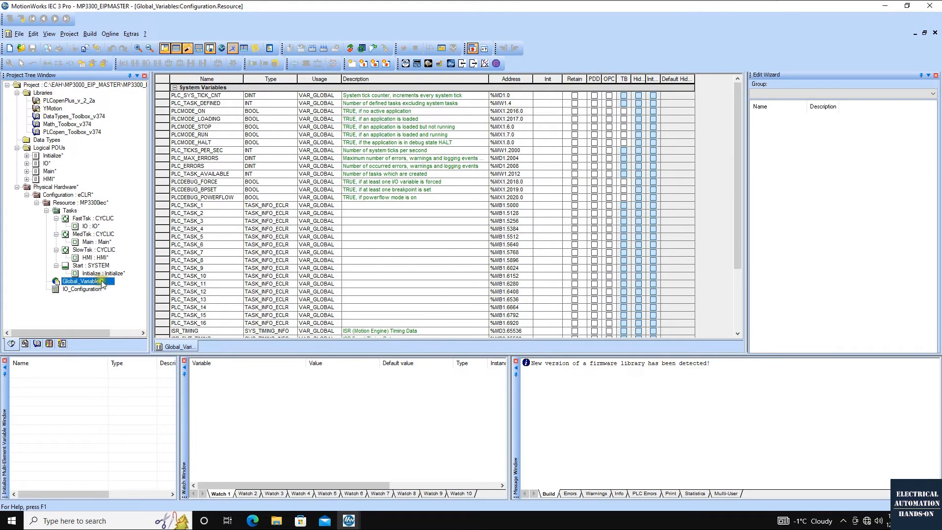
click(175, 88)
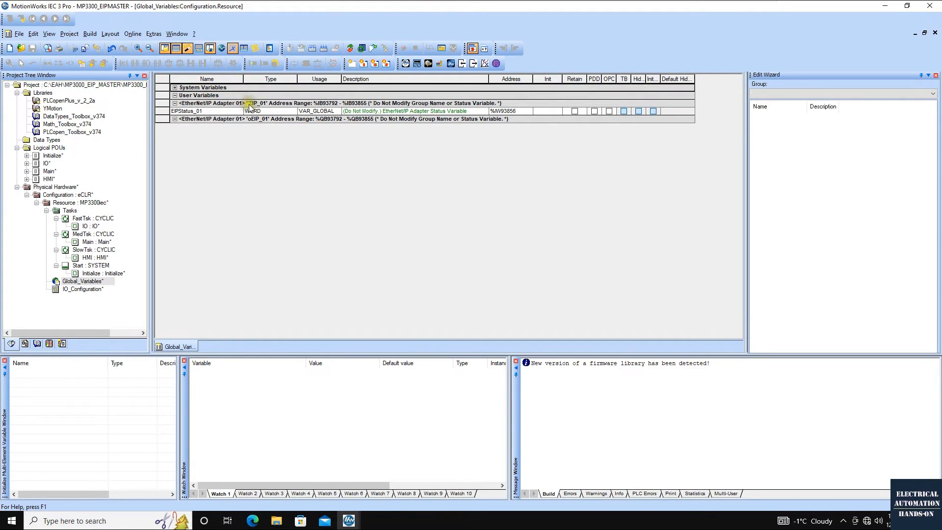
click(200, 113)
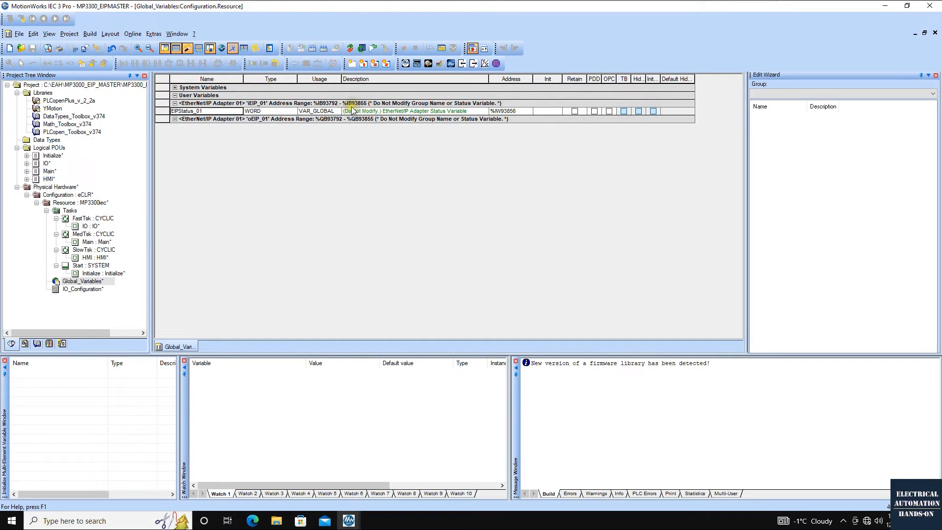
click(353, 105)
click(339, 104)
right_click(163, 114)
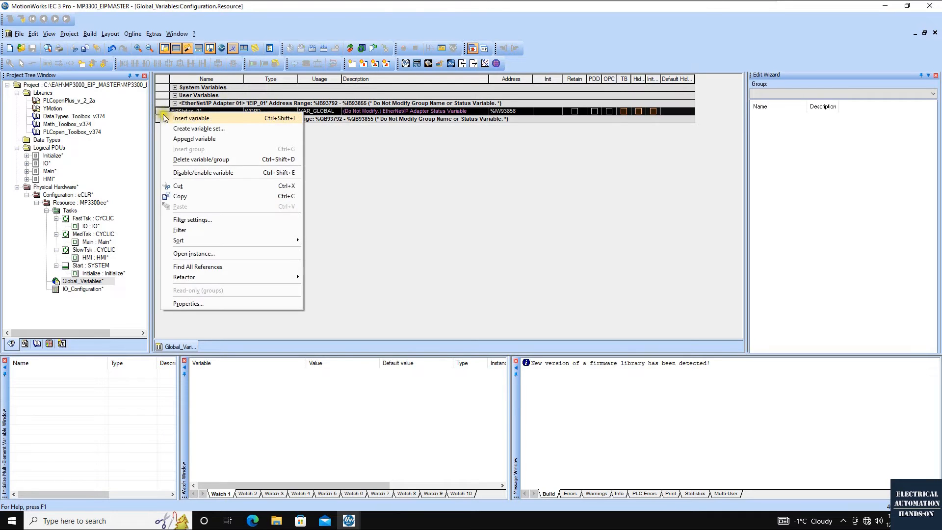
click(201, 139)
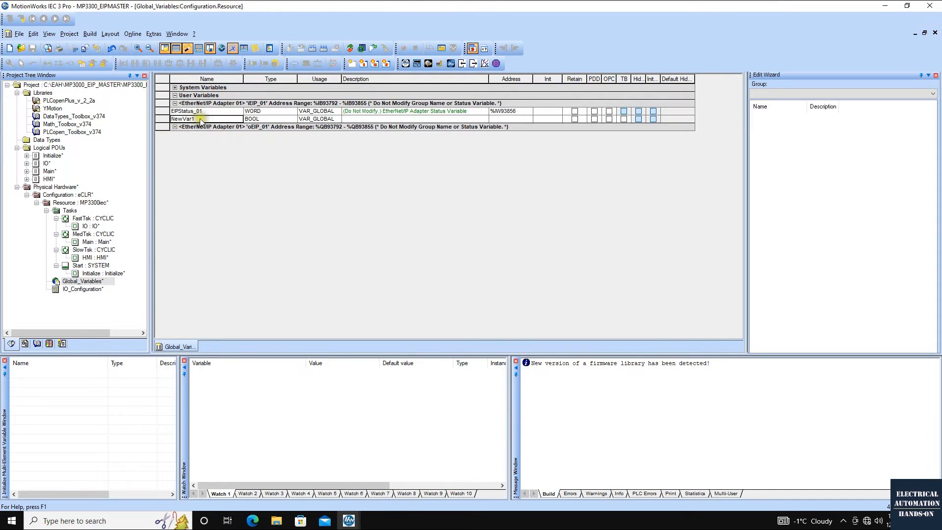
Rename the EIPStatus_01 variable in the adapter's input group as S71200_TO_MP_01
click(214, 111)
key(Return)
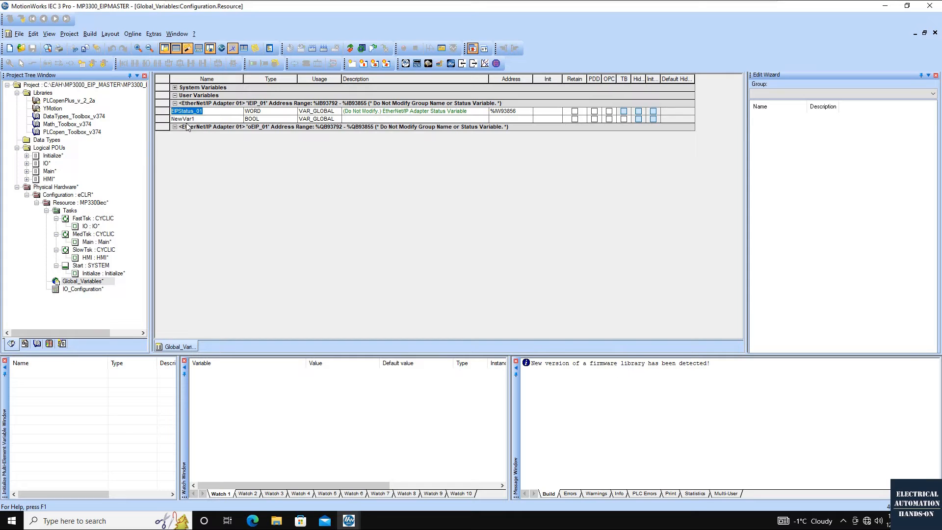
text(S71200_TO_MP_01)
Set the address of S71200_TO_MP_01 to %IW93792, the start of the adapter's input range
click(264, 117)
click(263, 113)
click(361, 119)
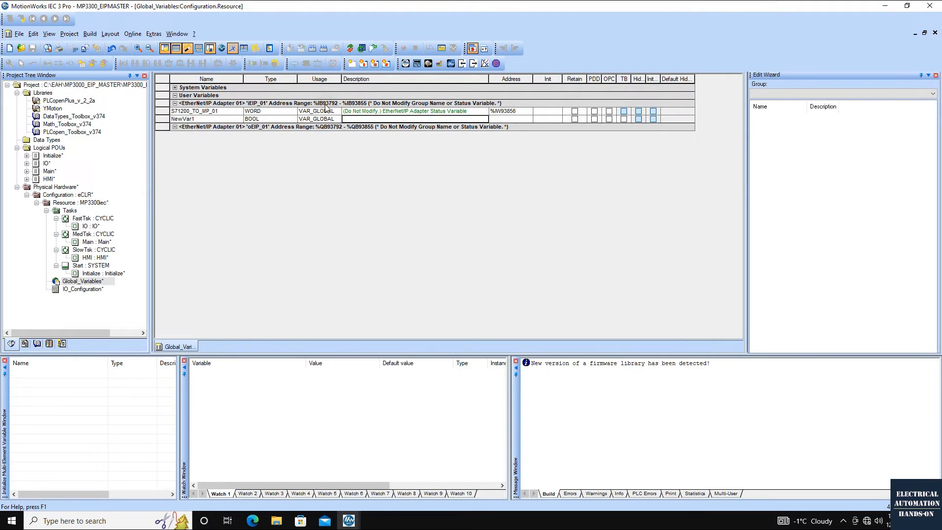
click(510, 111)
drag(519, 111, 499, 111)
text(9)
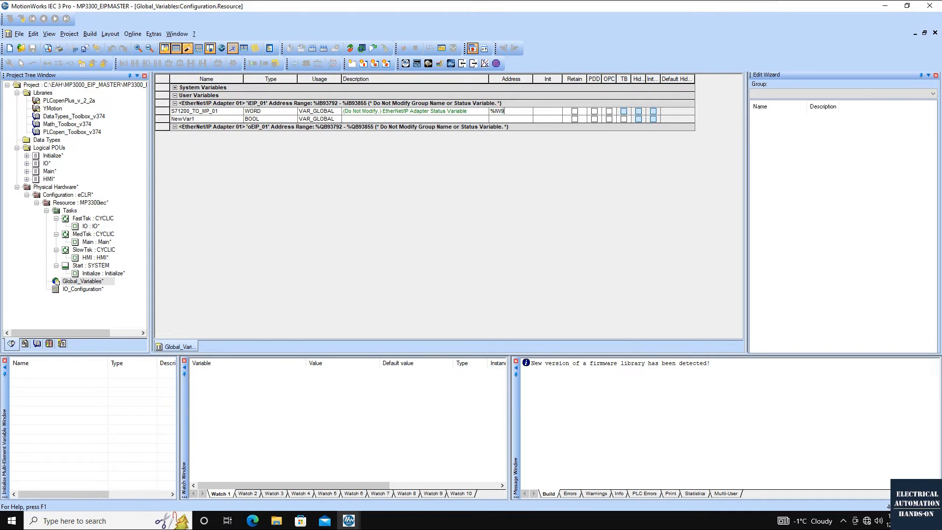
text(3792)
key(Tab)
click(510, 111)
Give the new variable in the input group the type WORD and the address %IW93794
double_click(517, 119)
click(250, 119)
text(WORD)
key(Tab)
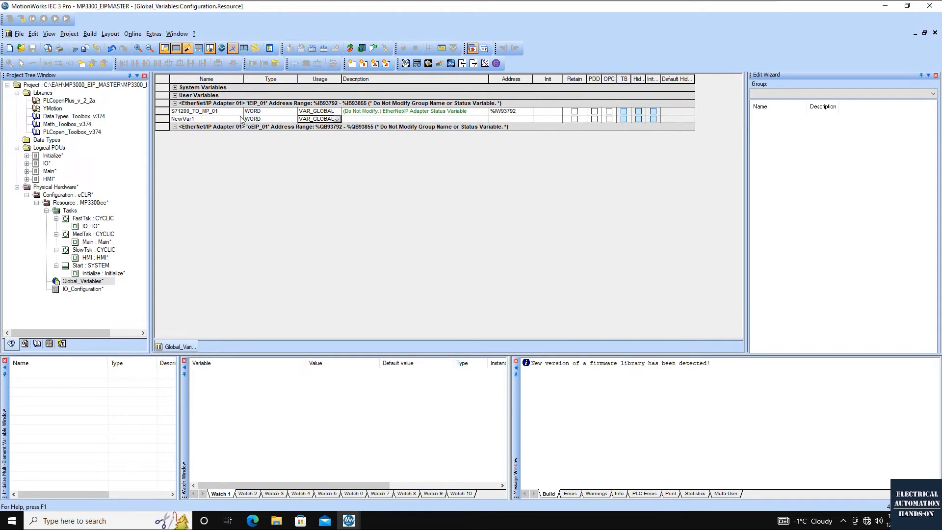
click(513, 120)
text(%IW93794)
key(Return)
click(513, 112)
Name the second input variable S71200_TO_MP_02, reusing the first variable's name
click(189, 113)
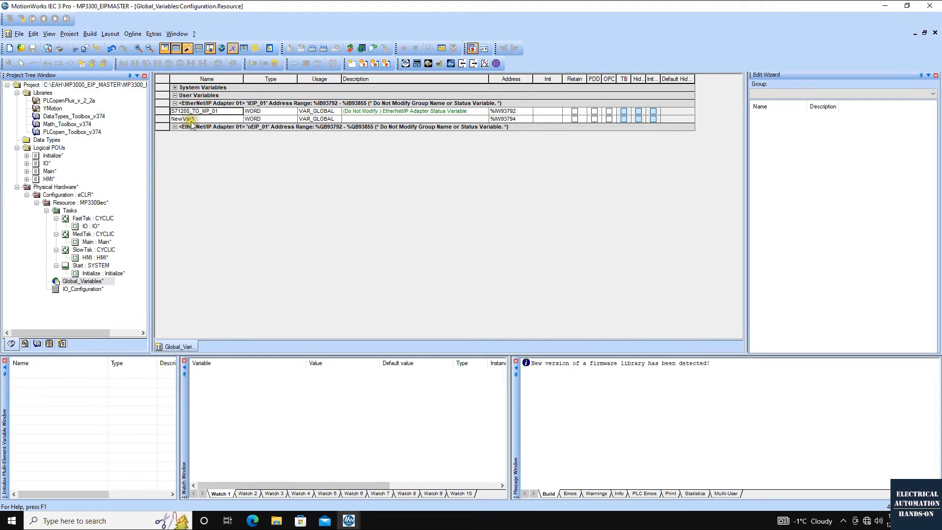
click(222, 112)
drag(223, 113, 123, 113)
key(ctrl+c)
double_click(208, 119)
key(ctrl+v)
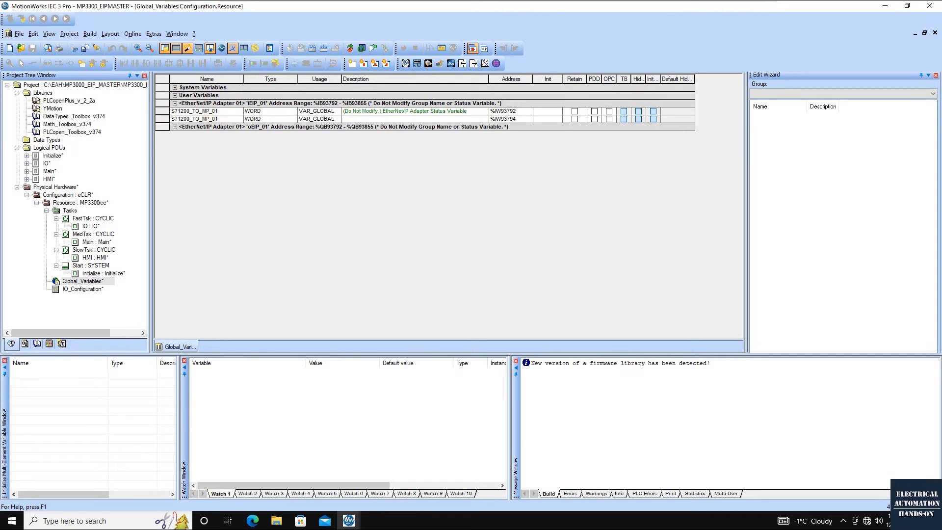
text(2)
key(Return)
Append a variable named MP_TO_S71200_01 to the EtherNet/IP adapter's output group
click(260, 126)
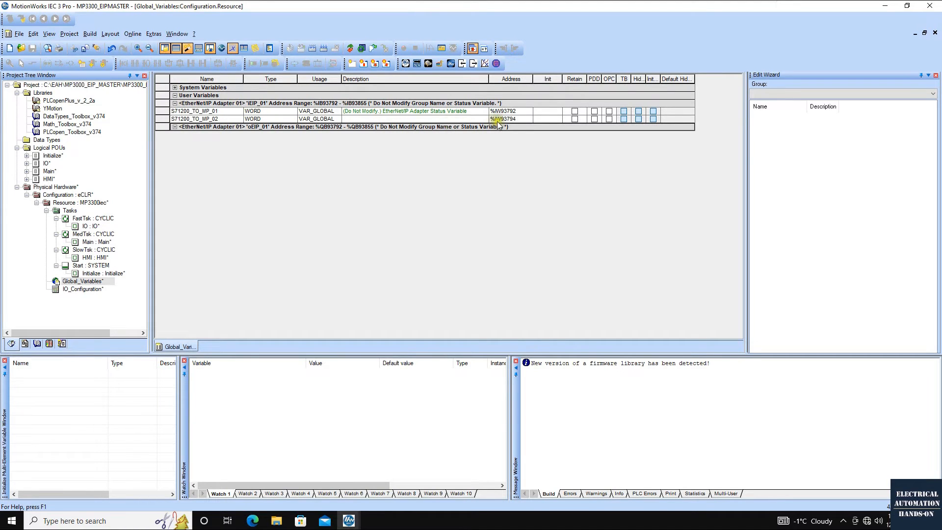
right_click(164, 128)
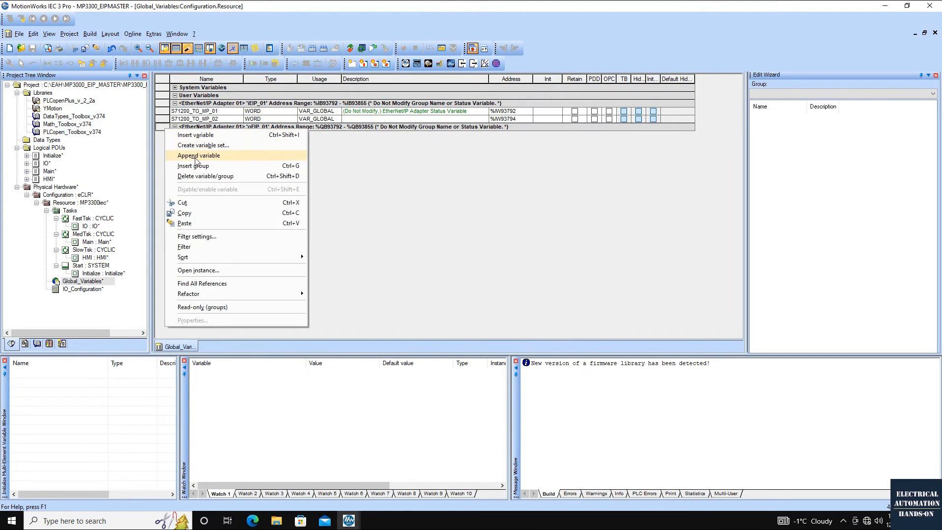
click(197, 155)
click(203, 137)
drag(203, 137, 130, 131)
text(MP)
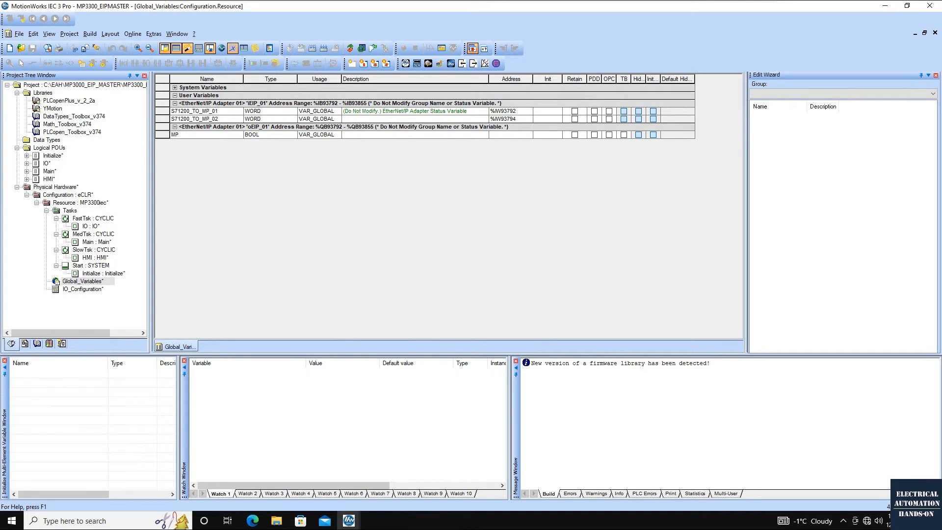
text(_TO_S71200_01)
Set MP_TO_S71200_01 to type WORD with the address %QW93792
key(Tab)
text(WORD)
key(Tab)
click(521, 135)
text(QW)
click(375, 143)
text(93792)
key(Return)
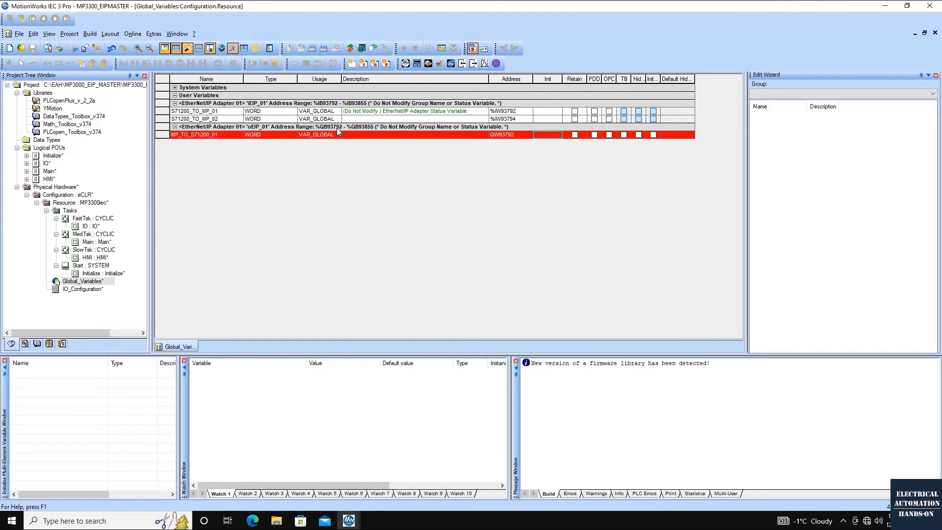
click(492, 136)
text(%)
Append a second output variable, MP_TO_S71200_02, of type WORD at address %QW93794
click(223, 137)
right_click(225, 136)
click(284, 164)
text(WORD)
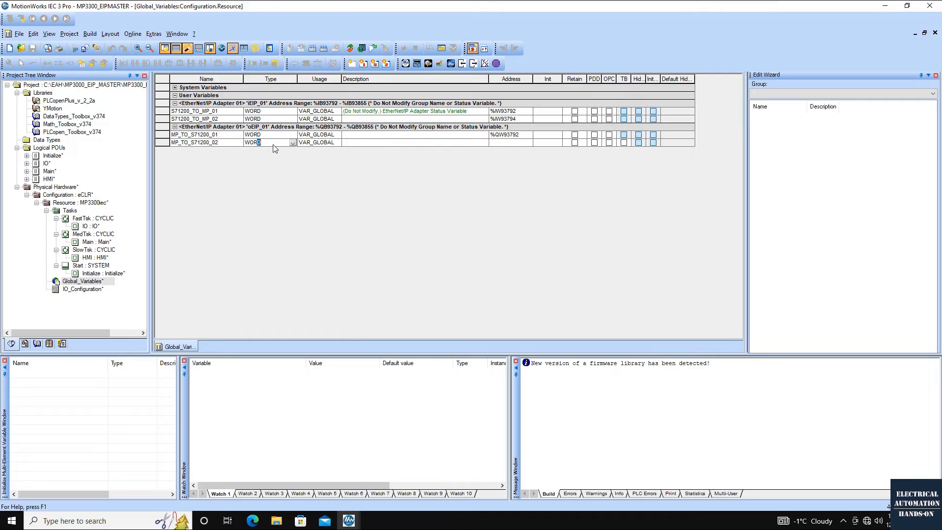
key(Return)
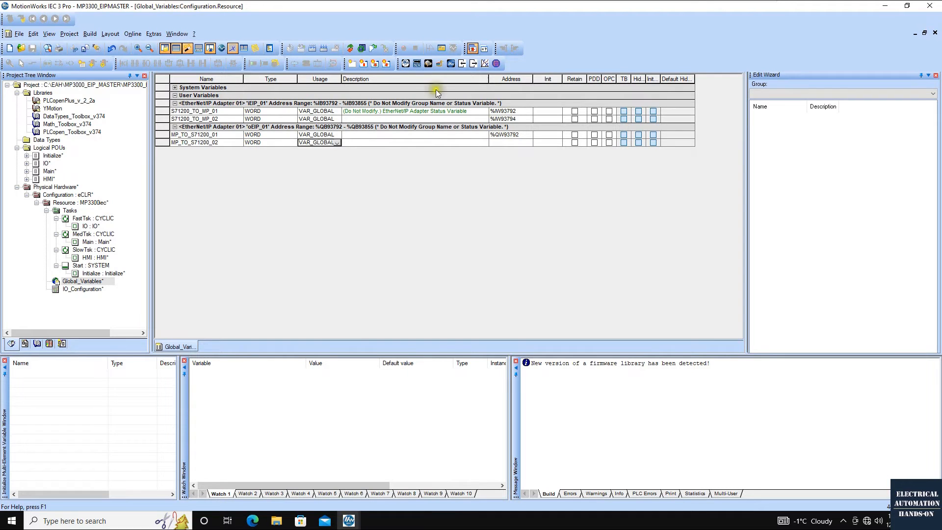
key(Return)
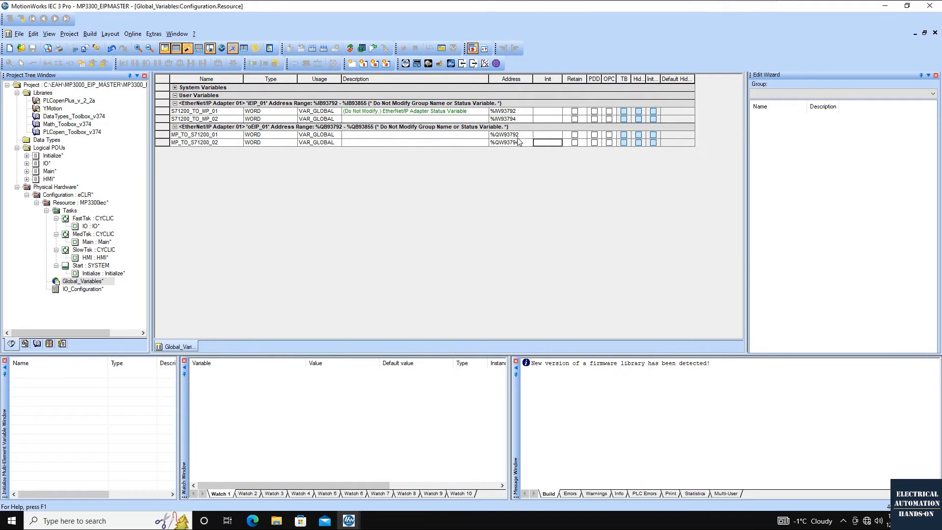
Append the output variable MP_TO_S71200_03B of type BYTE at address %QB93796
click(167, 143)
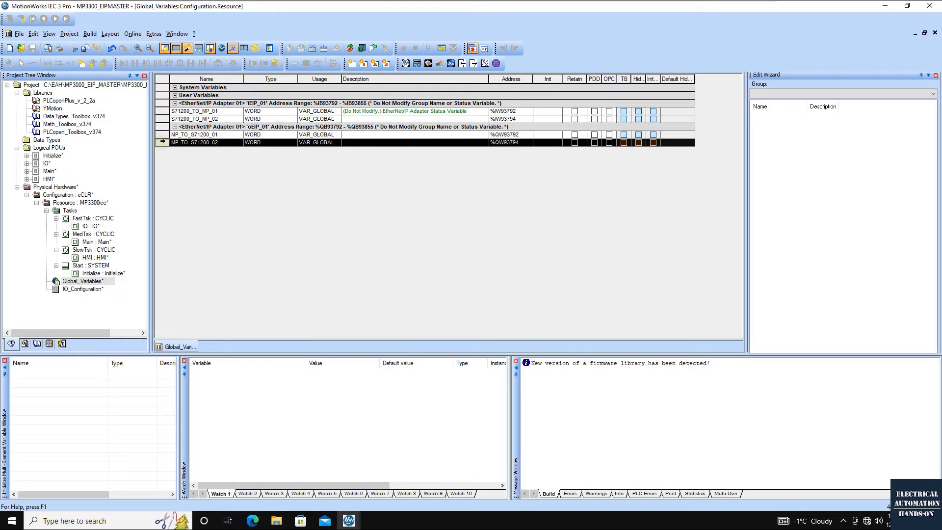
right_click(168, 143)
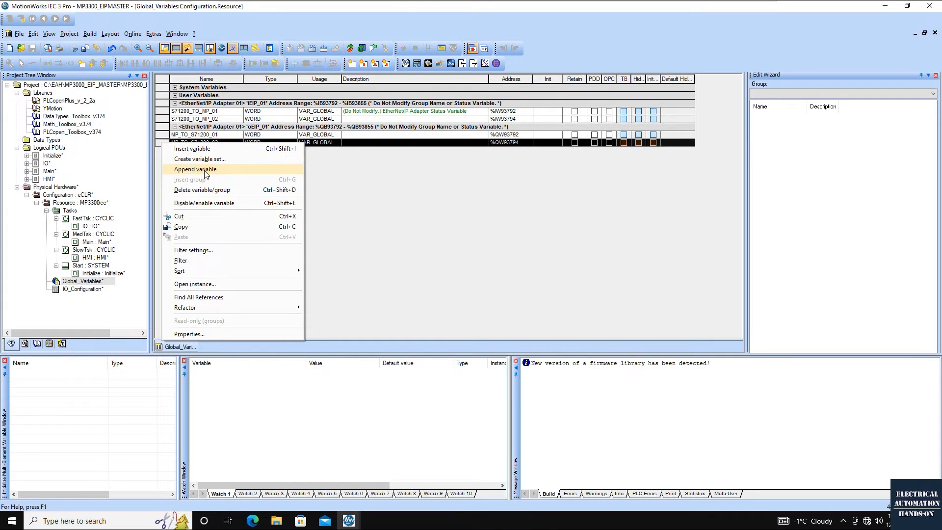
click(205, 171)
click(219, 144)
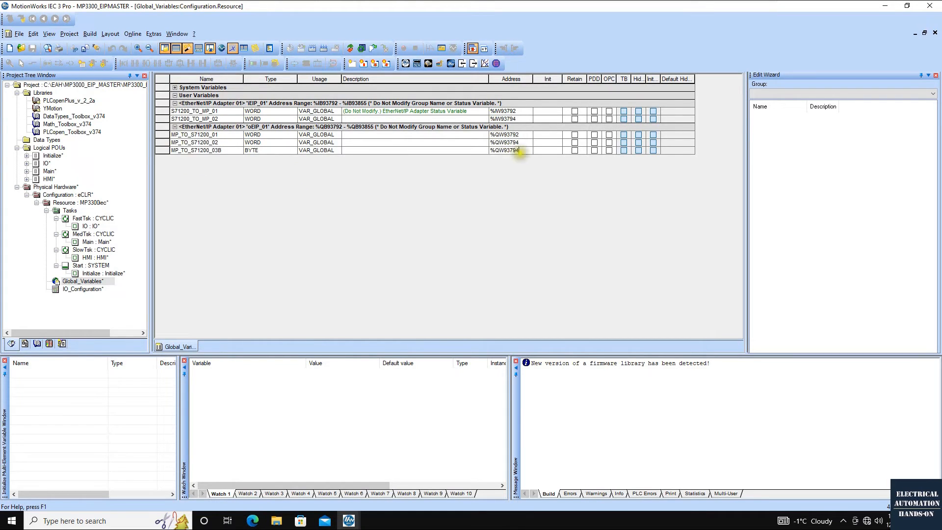
click(507, 150)
key(shift+Left)
text(6)
key(Tab)
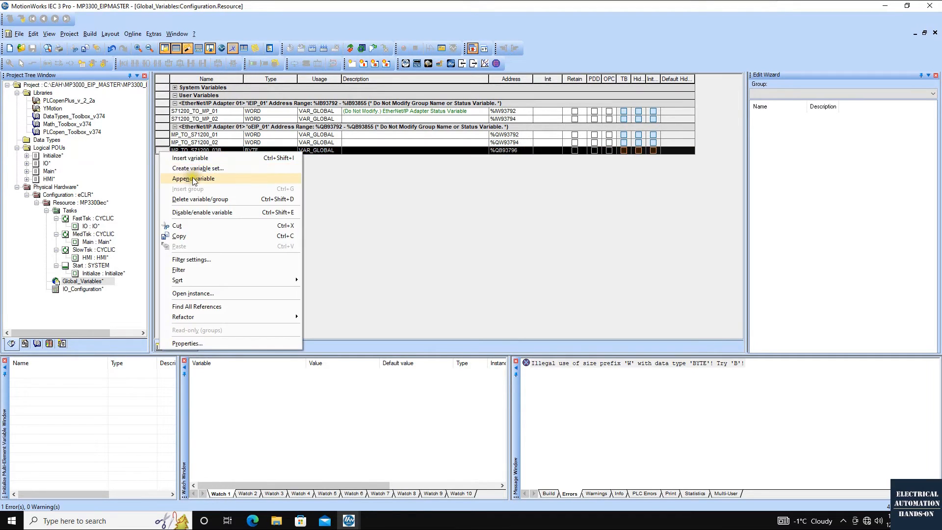
Append another output variable named MP_TO_S71200_04B with the type BYTE
click(193, 179)
click(231, 150)
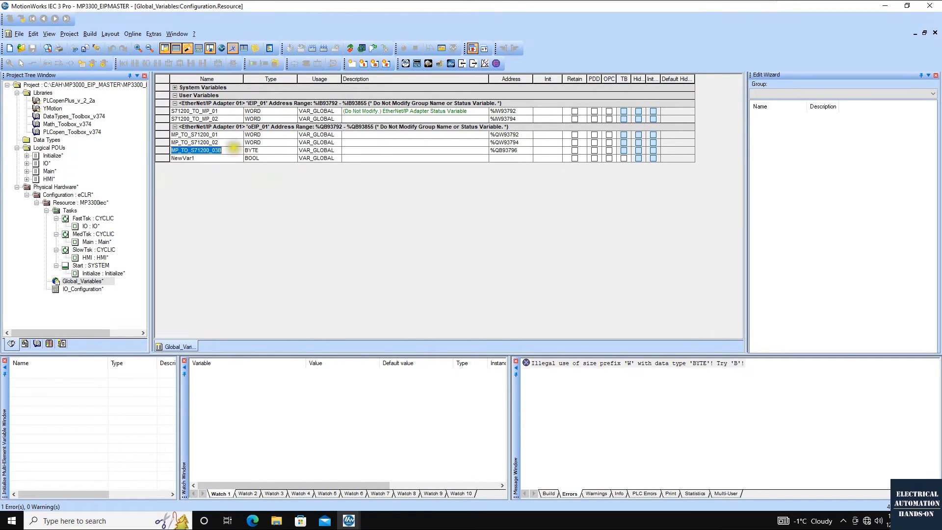
key(ctrl+c)
click(222, 158)
key(ctrl+v)
key(Left)
key(BackSpace)
text(4)
click(285, 155)
Set the address of MP_TO_S71200_04B to %QB93797, reusing the address of the preceding byte variable
click(509, 159)
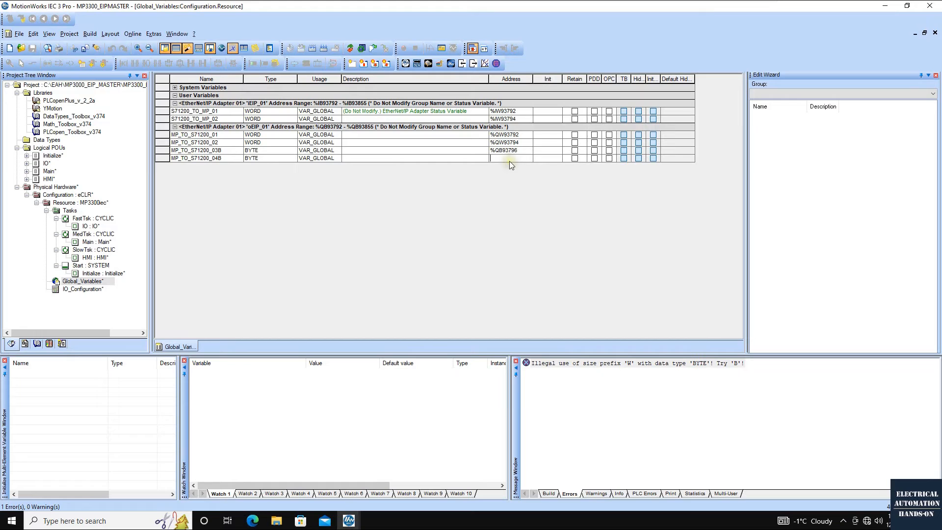
click(516, 152)
drag(520, 151, 448, 150)
key(ctrl+c)
click(508, 158)
key(ctrl+v)
key(BackSpace)
text(7)
key(Tab)
Compile the project and download it to the controller, accepting Download All
click(312, 49)
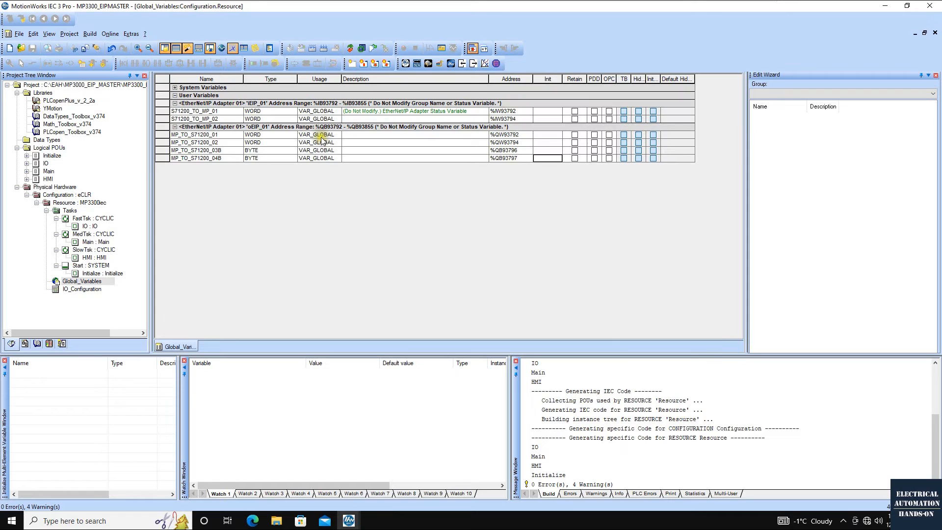
click(362, 49)
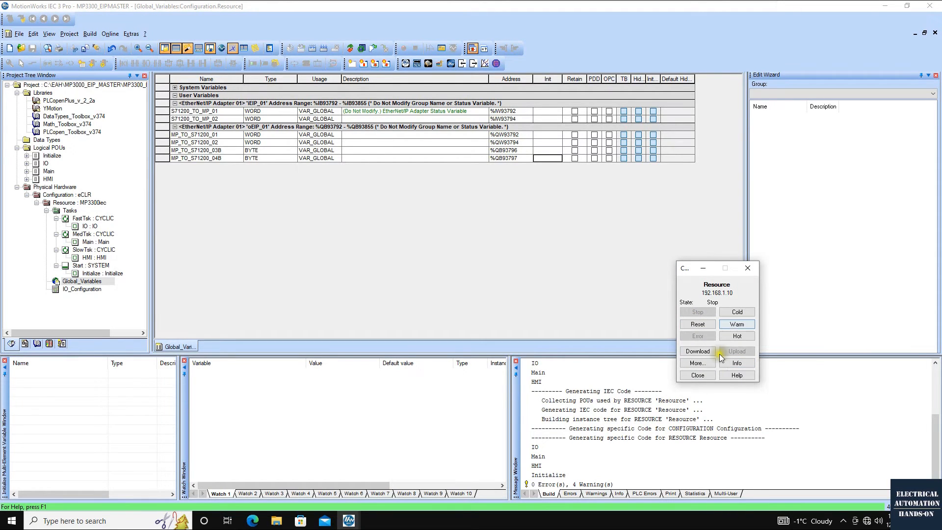
click(699, 352)
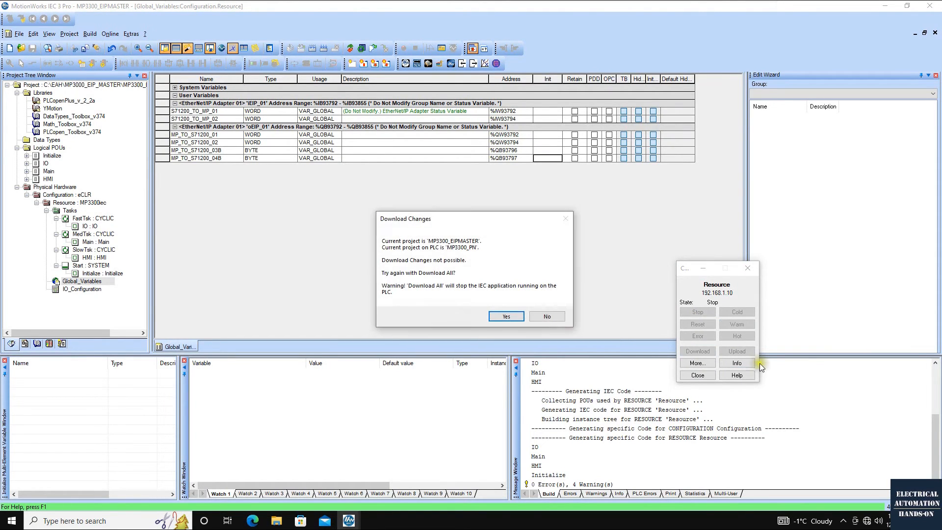
click(492, 316)
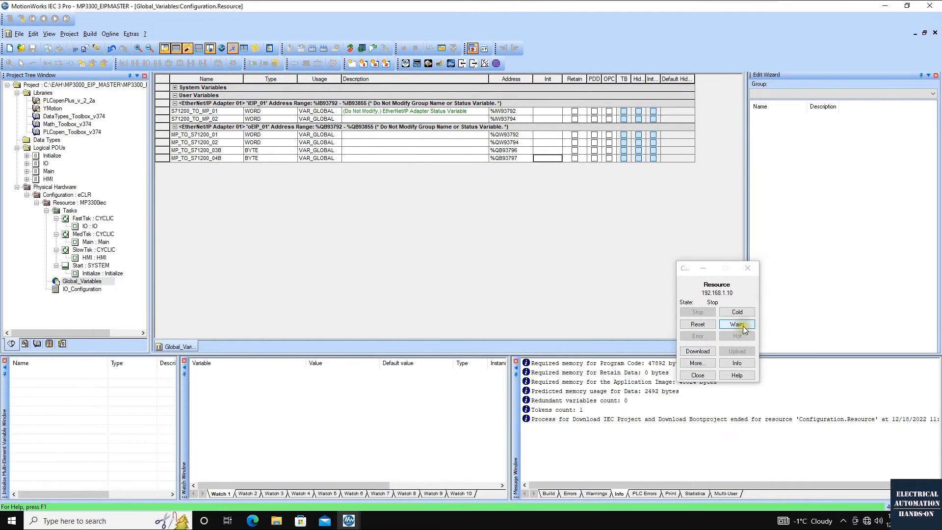
Warm-start the controller resource and turn on debug mode to show online values of the global variables
click(743, 326)
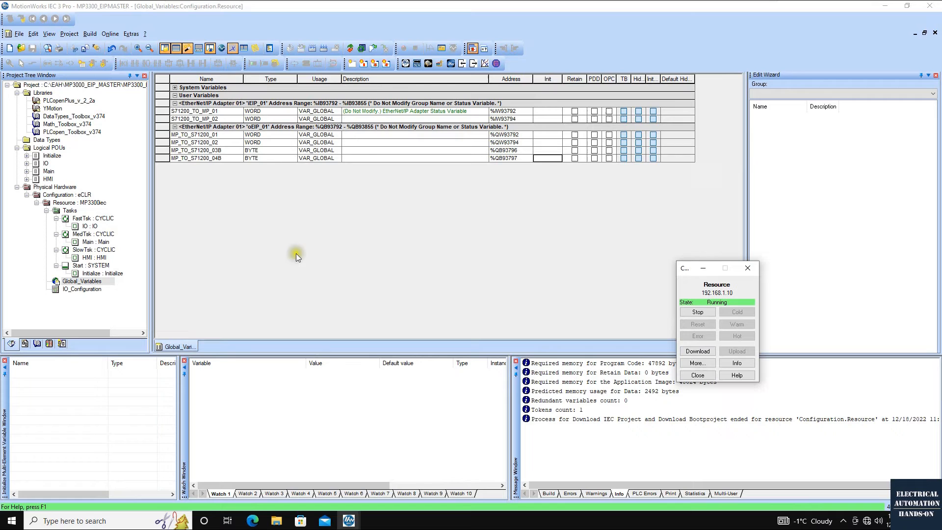
click(544, 266)
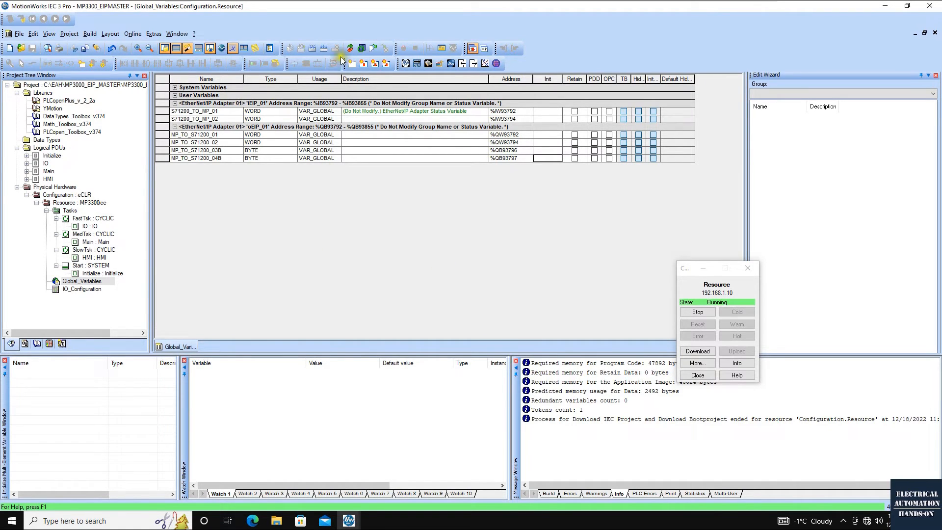
click(350, 48)
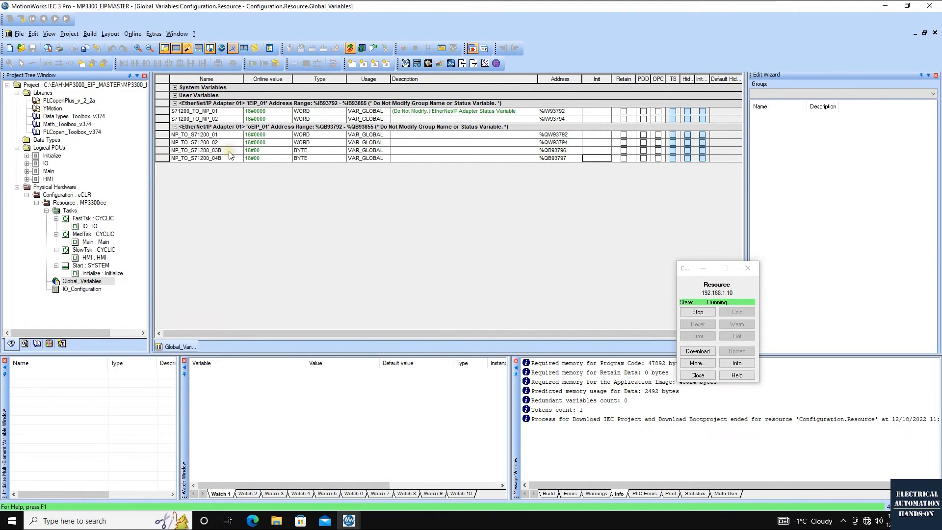
Overwrite the online value of MP_TO_S71200_01 with 16#AABB, using the hexadecimal value display
double_click(256, 135)
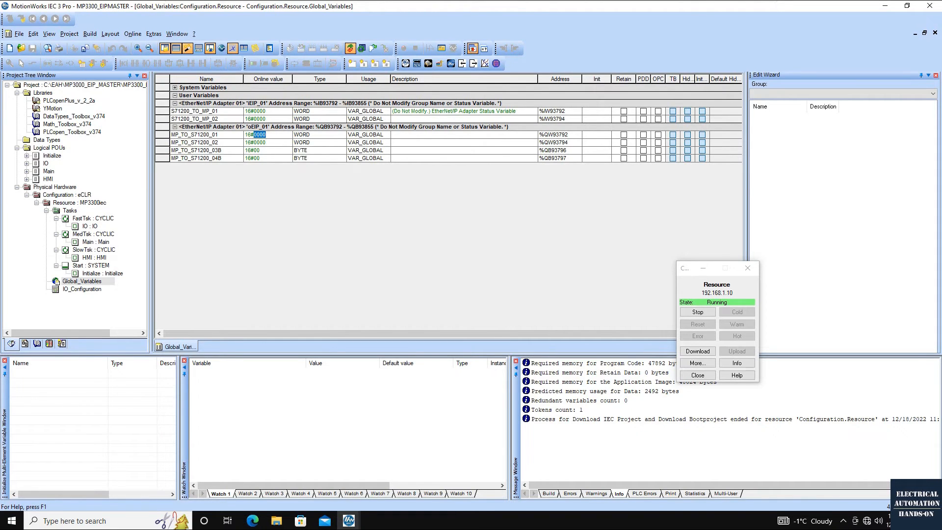
double_click(166, 135)
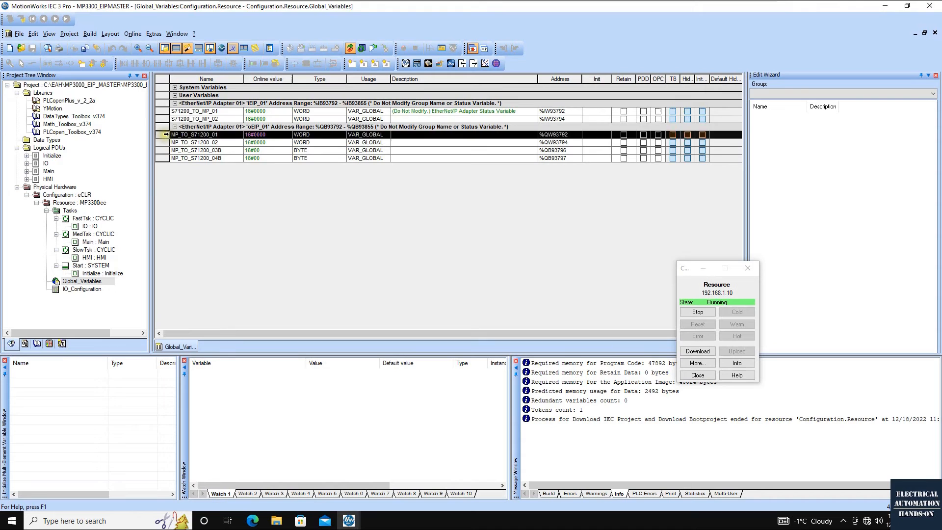
click(262, 136)
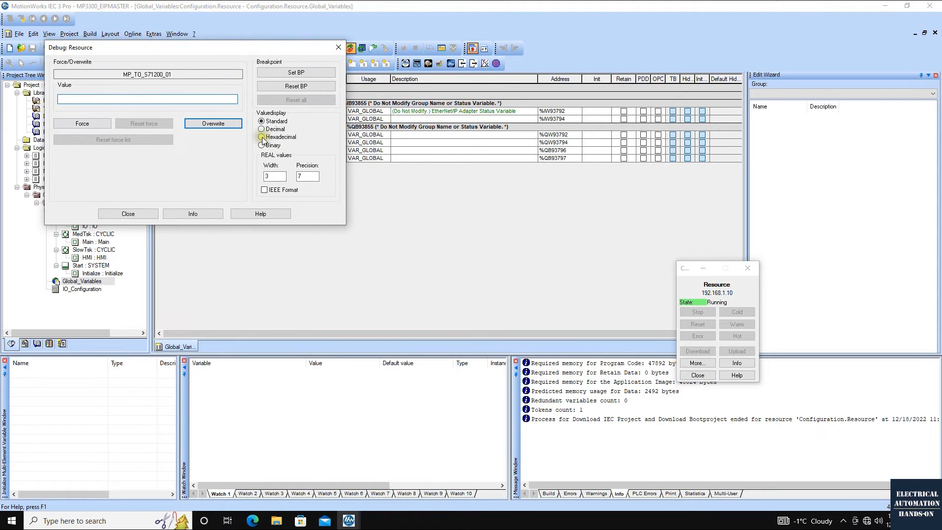
click(112, 100)
text(AABB)
text(16)
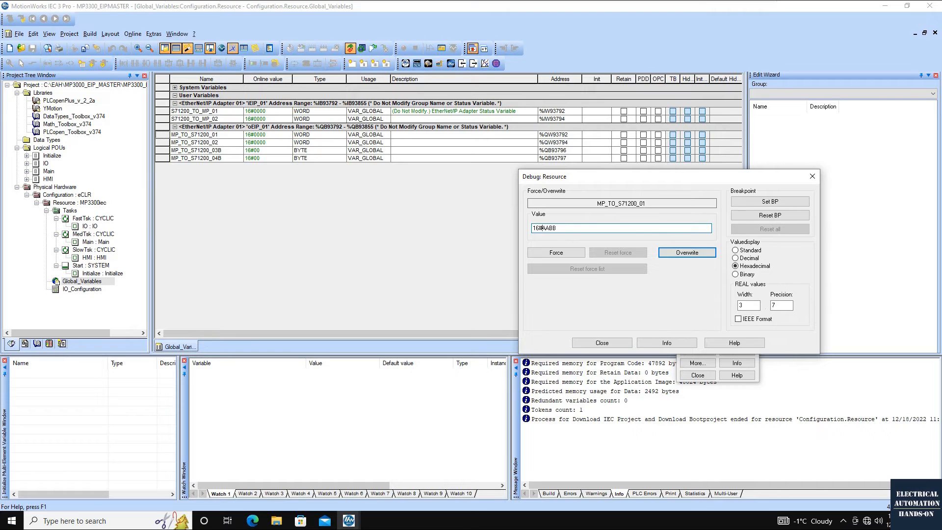
text(#)
click(697, 252)
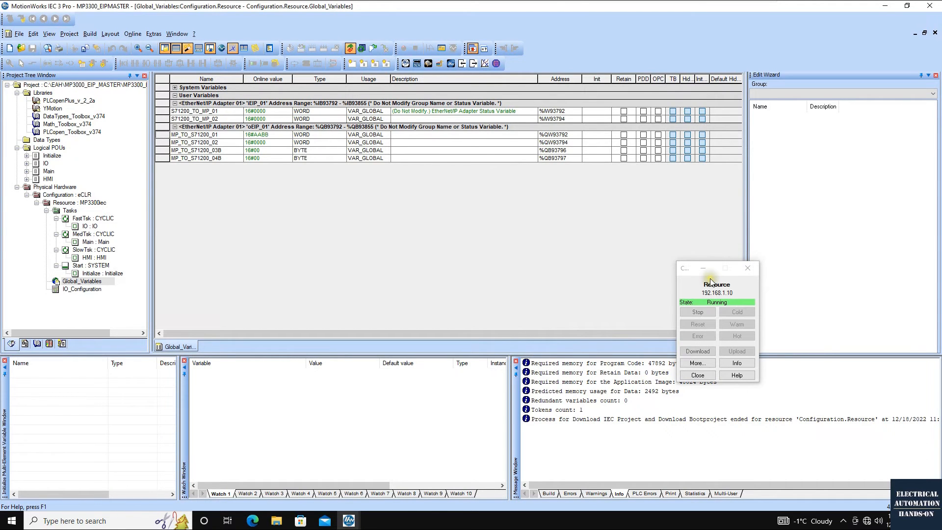
Overwrite the online value of MP_TO_S71200_02 with 16#CCDD
double_click(164, 142)
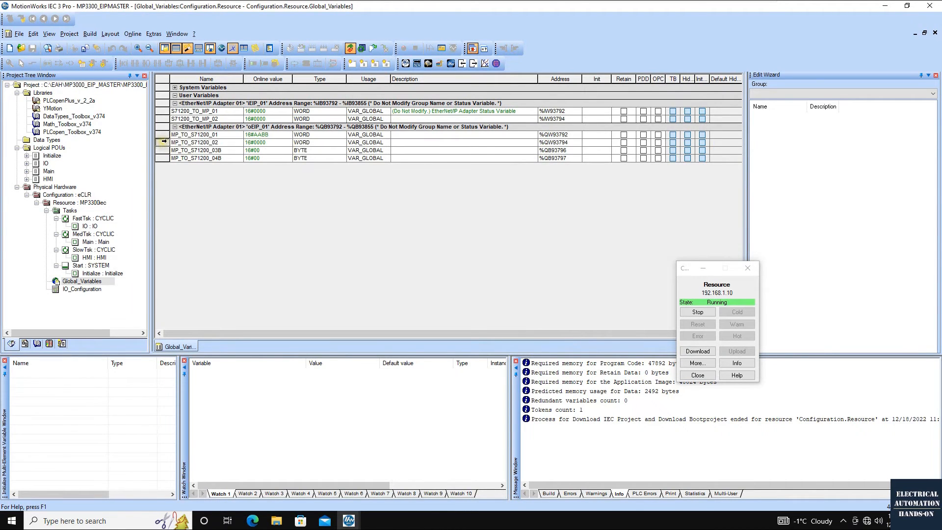
drag(181, 47, 598, 174)
click(487, 226)
drag(488, 225, 505, 226)
text(CCDD)
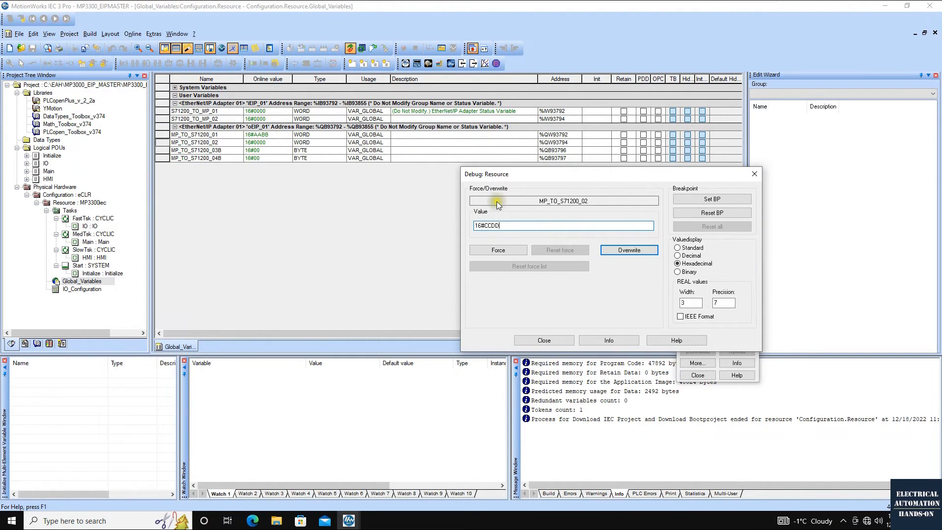
click(629, 250)
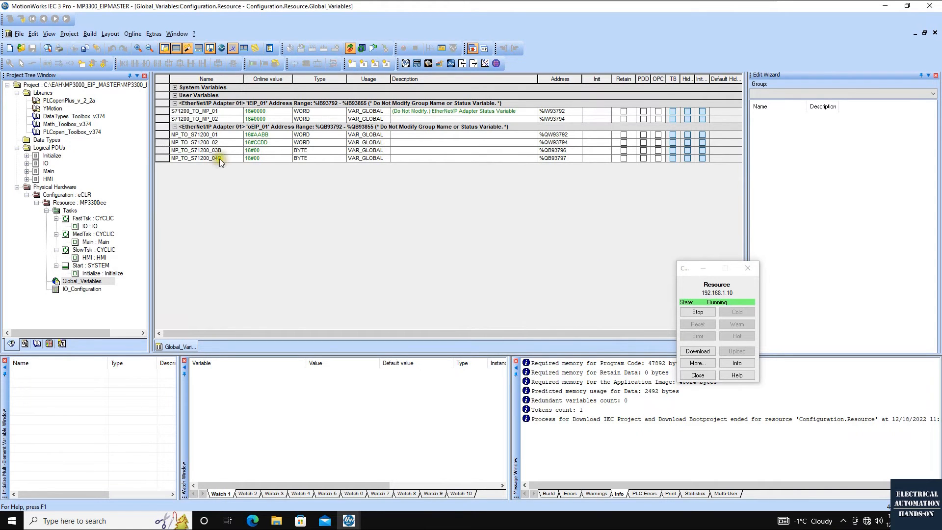
Overwrite the online value of the byte variable MP_TO_S71200_03B with 12
double_click(161, 149)
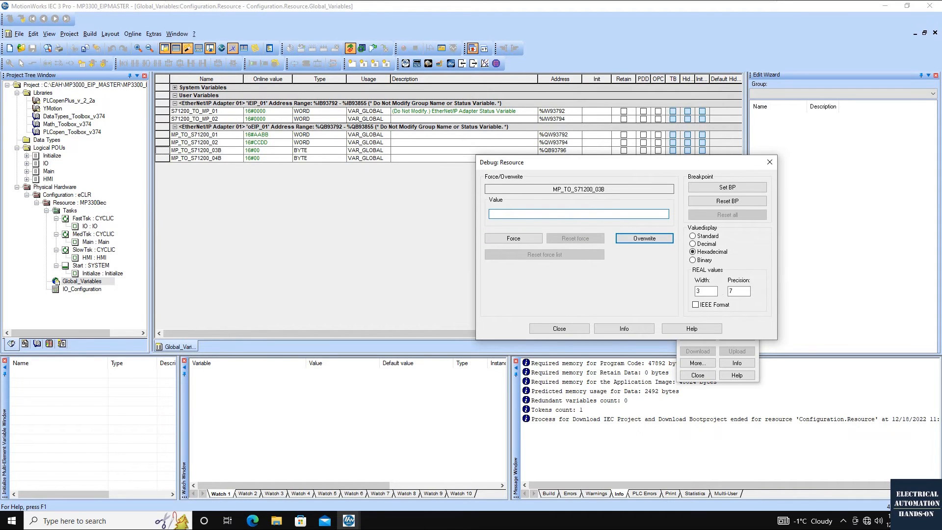
text(12)
click(655, 240)
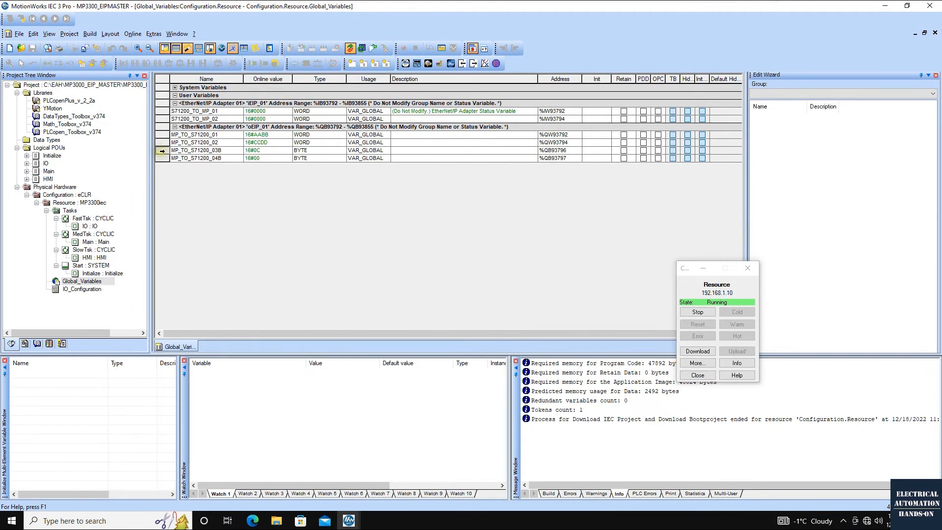
double_click(255, 151)
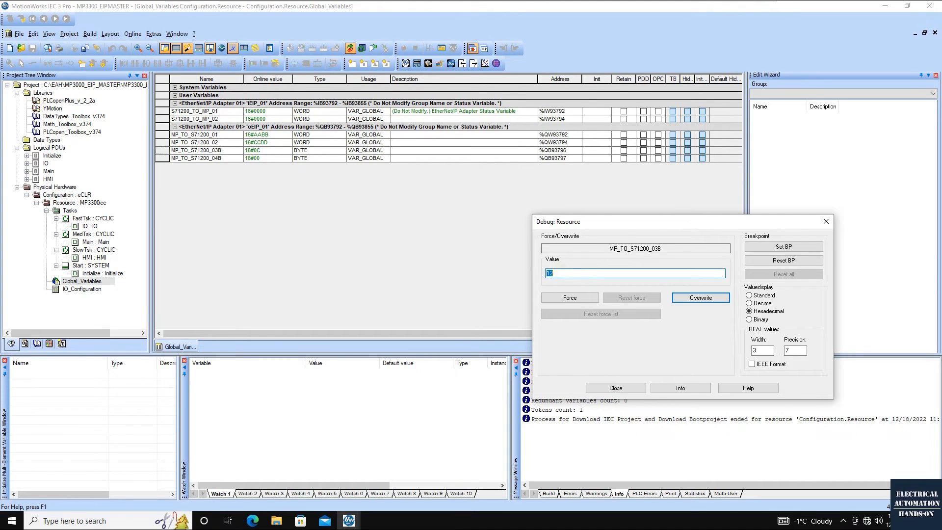
click(826, 222)
Overwrite the online value of the byte variable MP_TO_S71200_04B with 16
double_click(260, 158)
drag(238, 60, 555, 207)
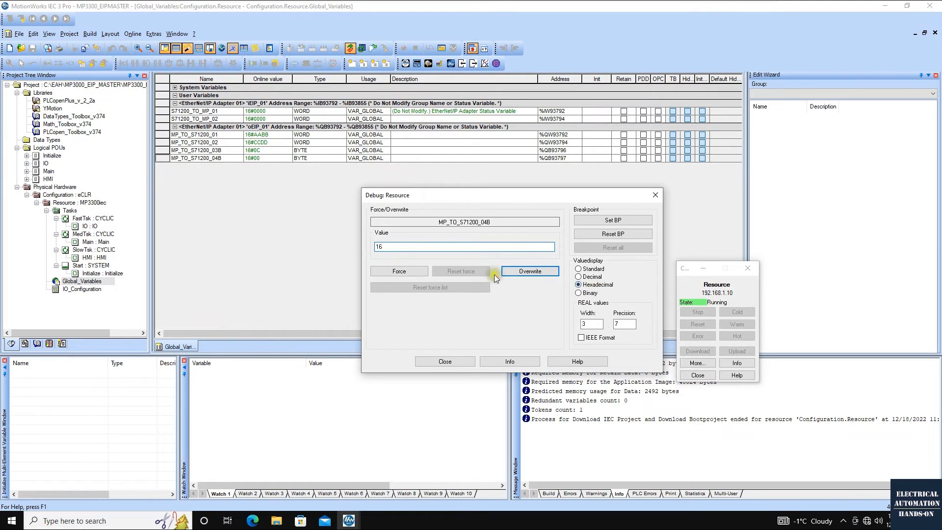
click(593, 278)
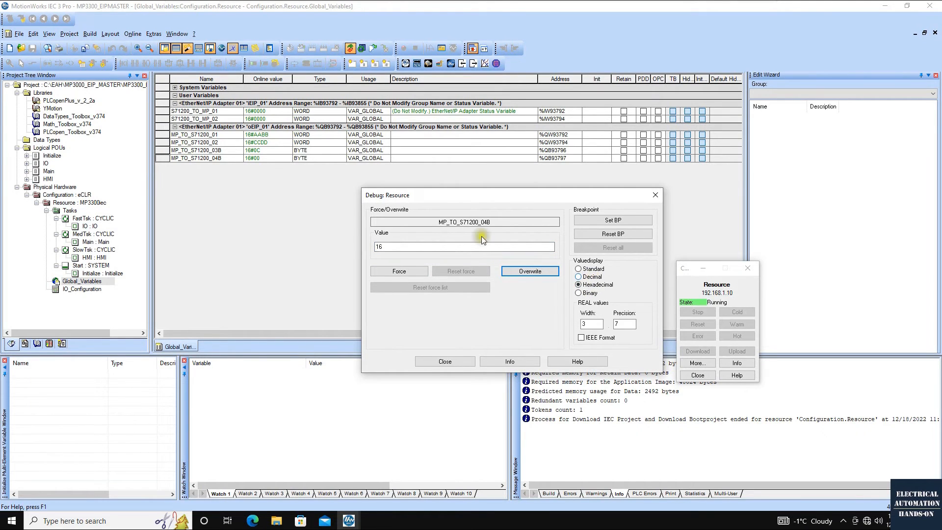
click(537, 271)
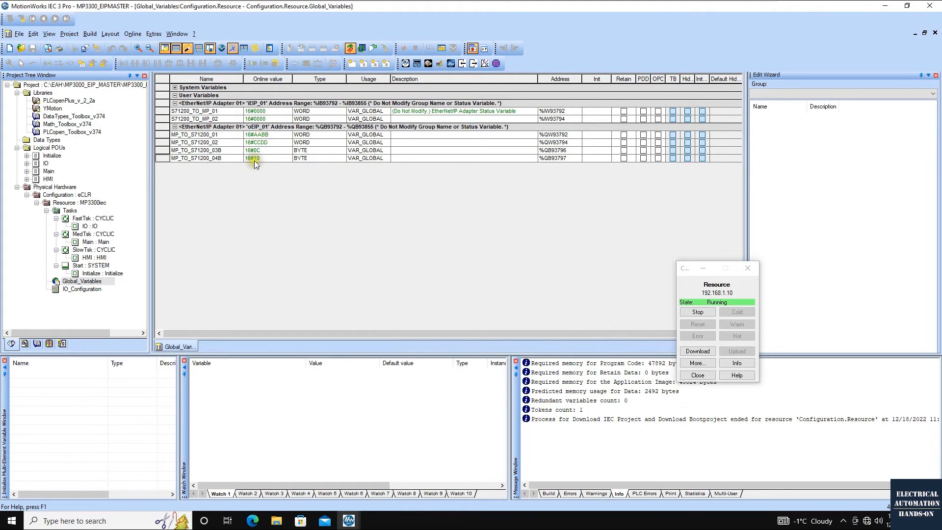
double_click(269, 161)
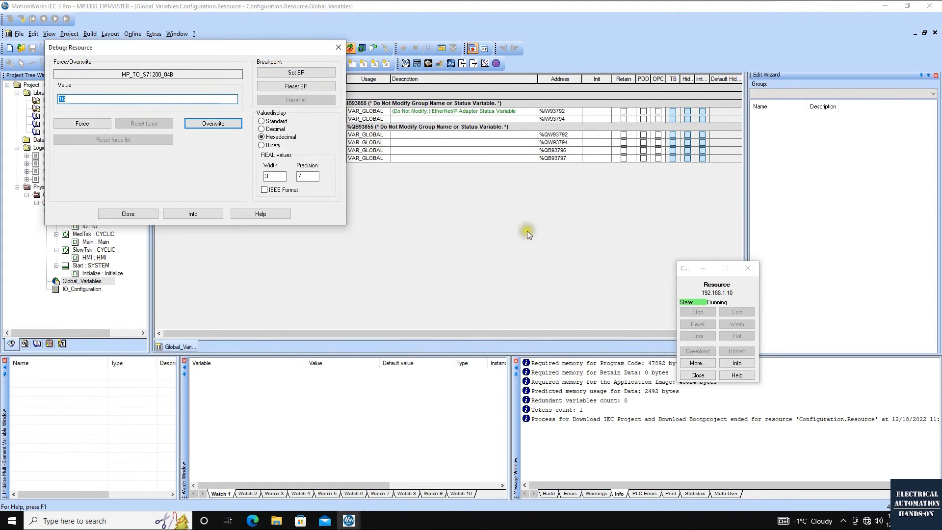
drag(270, 49, 507, 203)
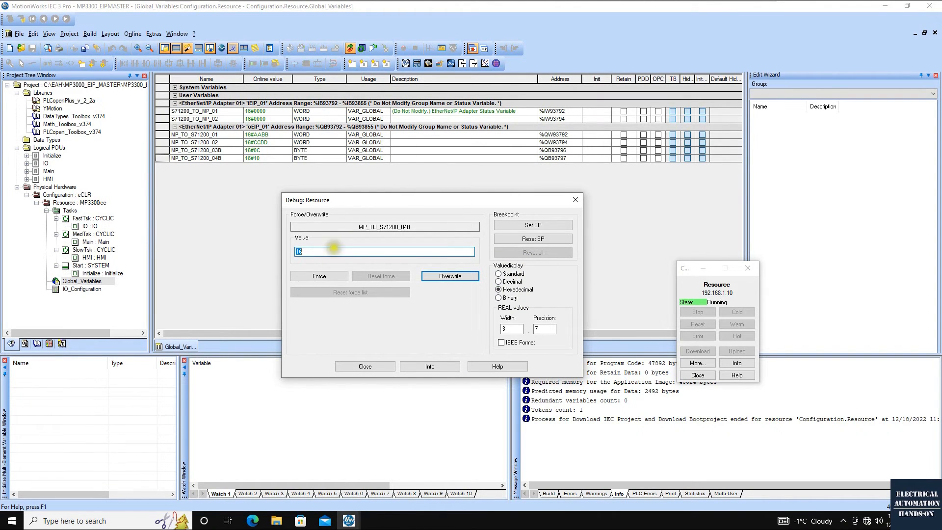
drag(329, 203, 451, 194)
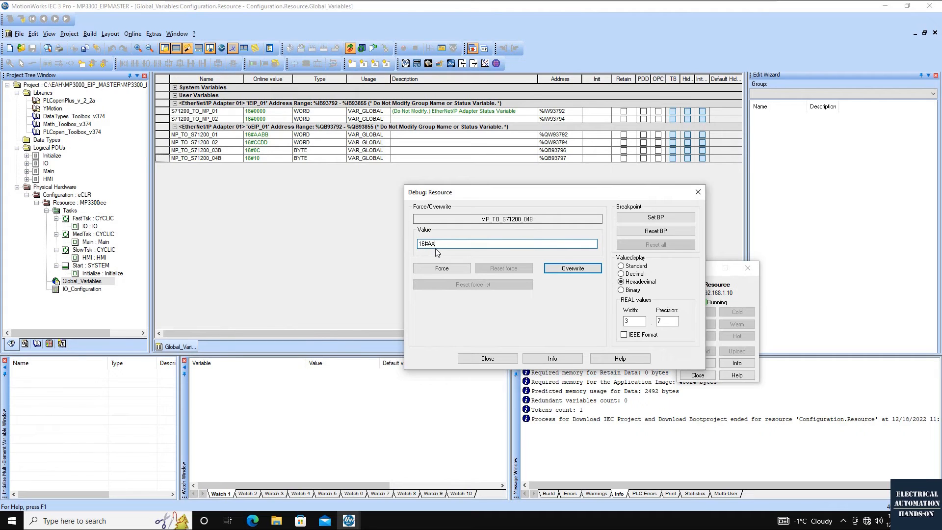
click(698, 192)
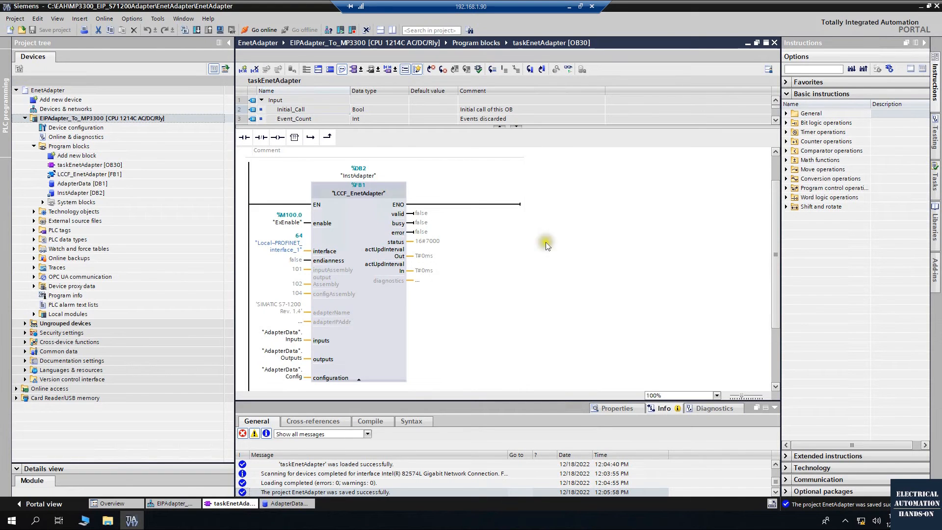
click(344, 216)
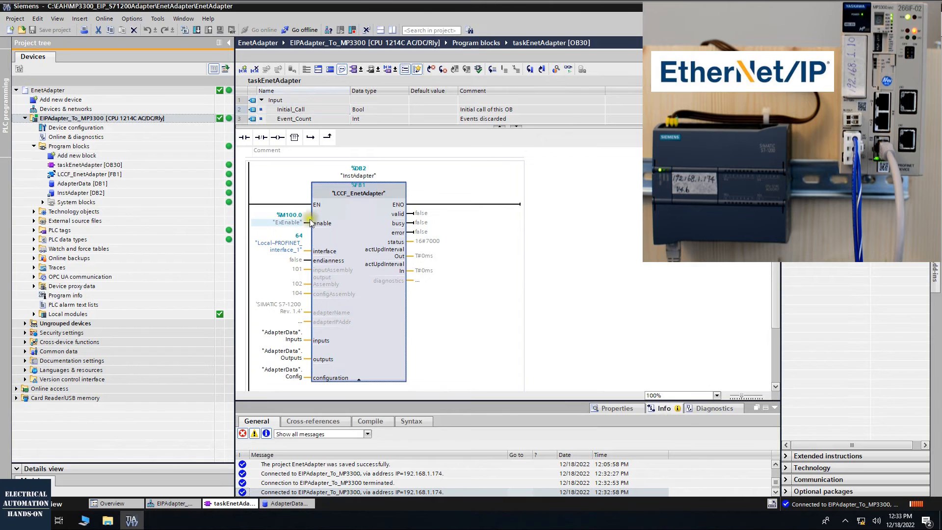
In TIA Portal, monitor the taskEnetAdapter block online and modify the ExEnable tag of LCCF_EnetAdapter to 1
click(570, 71)
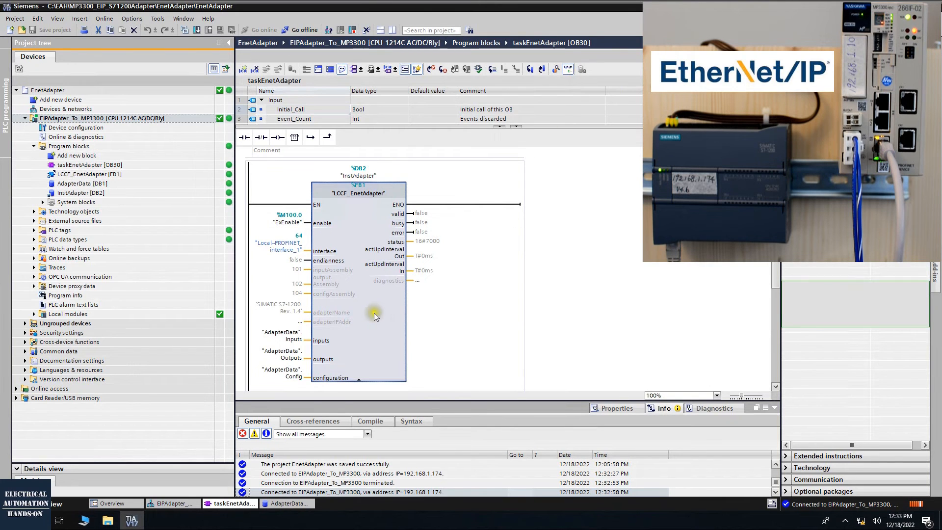
scroll(299, 267, down, 3)
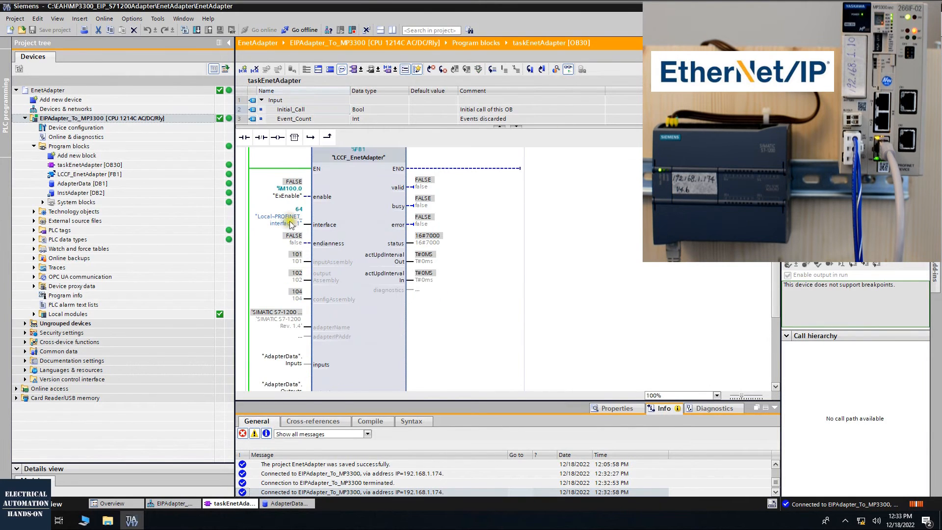
right_click(288, 197)
mouse_move(398, 201)
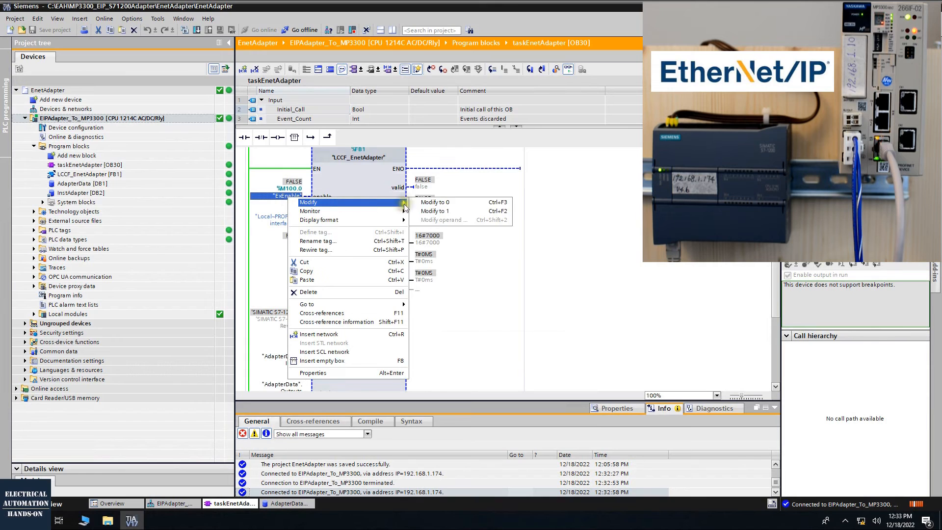
click(451, 211)
click(602, 208)
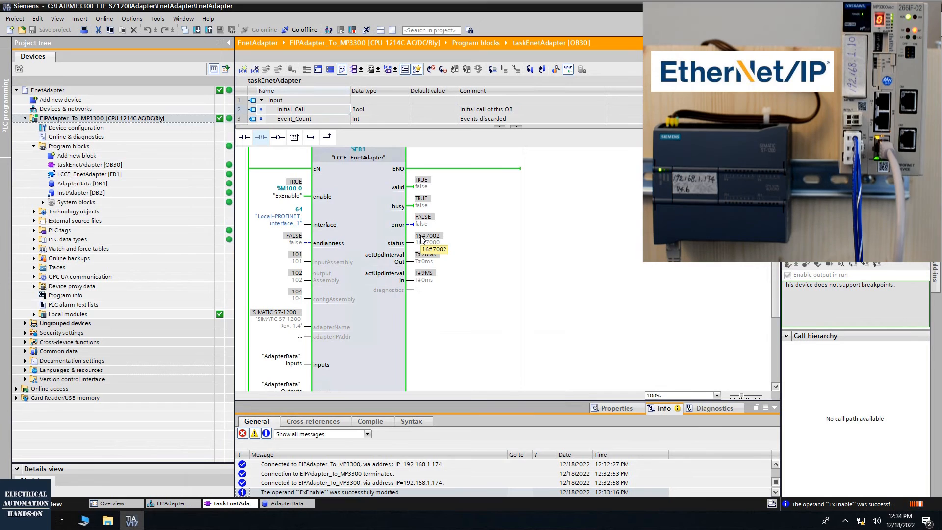
Open the AdapterData data block and turn on monitoring of its values
scroll(324, 305, down, 3)
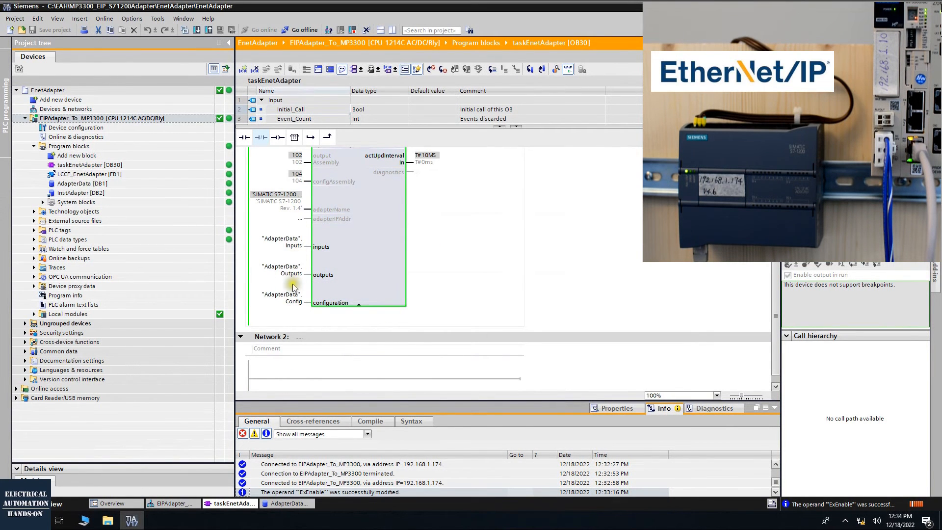
scroll(342, 202, up, 3)
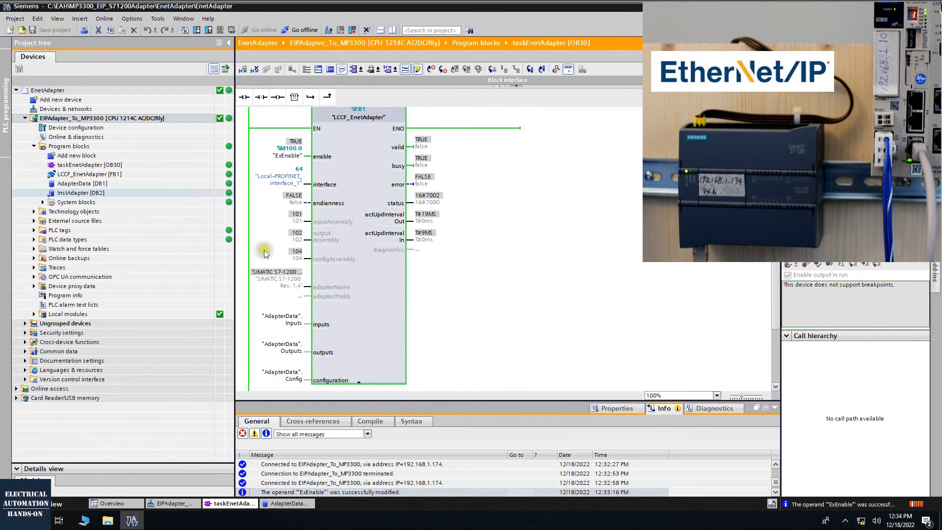
click(60, 185)
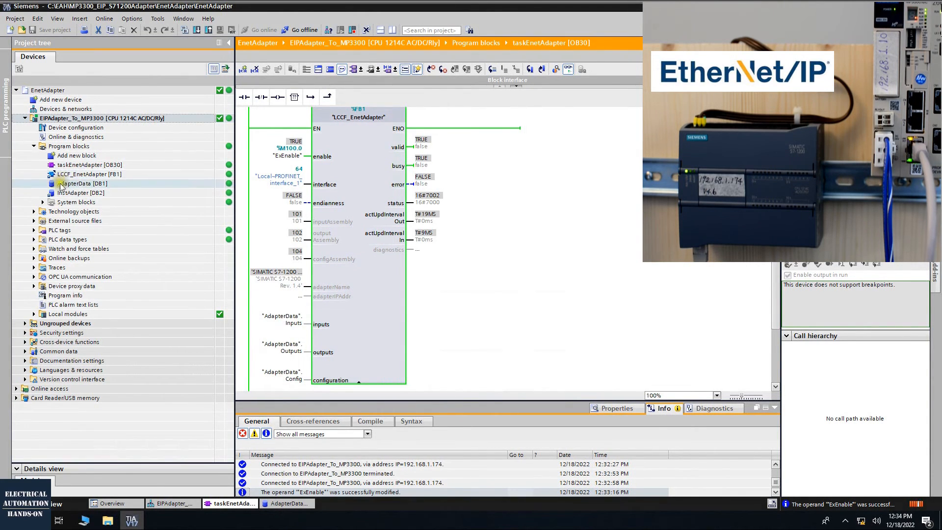
double_click(93, 185)
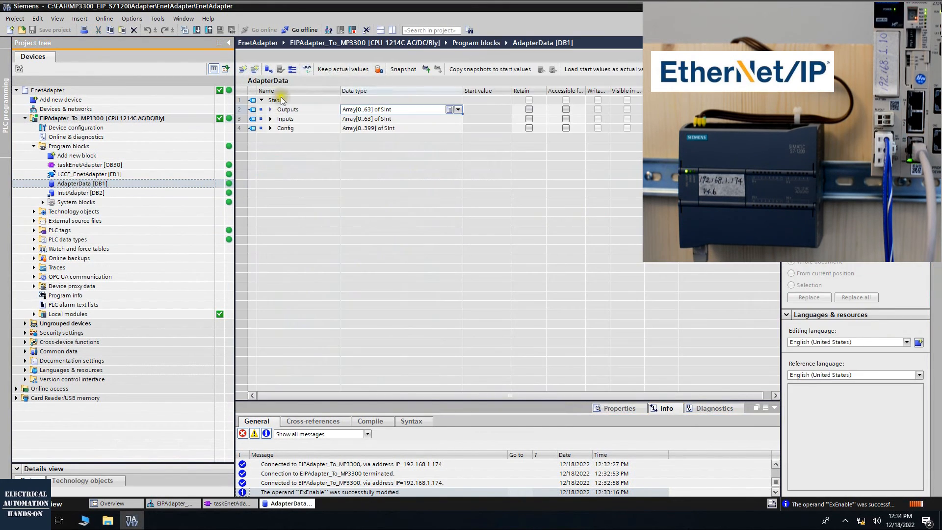
click(306, 69)
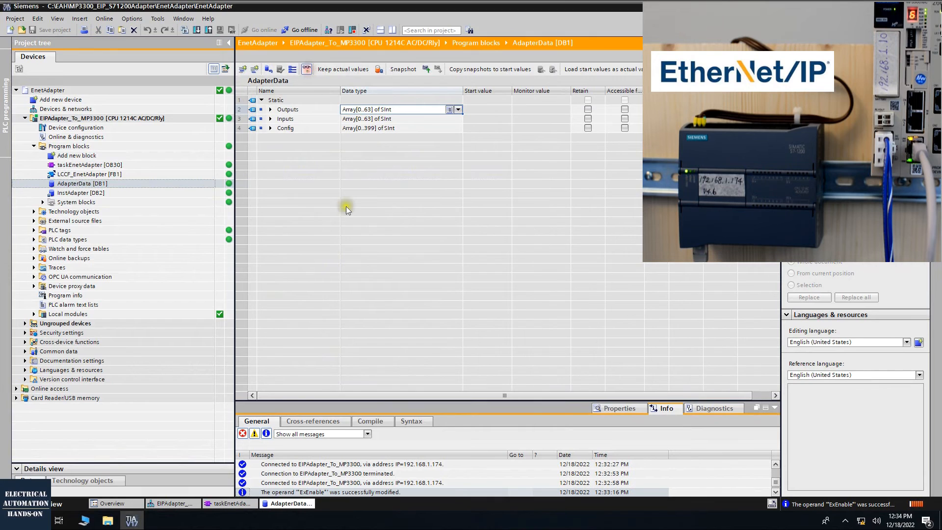
Examine the monitored elements of the Outputs and Inputs arrays in AdapterData, leaving Outputs expanded
click(270, 110)
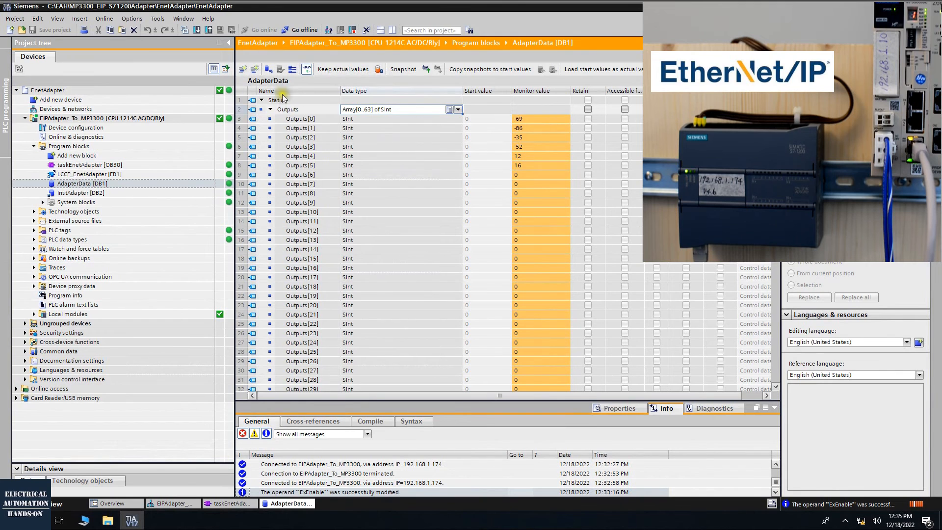
click(270, 109)
click(270, 119)
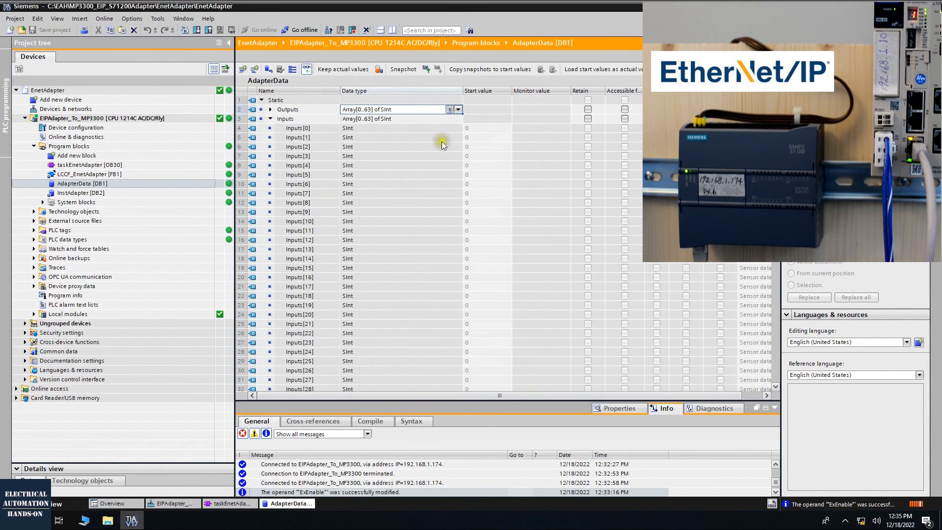
click(271, 119)
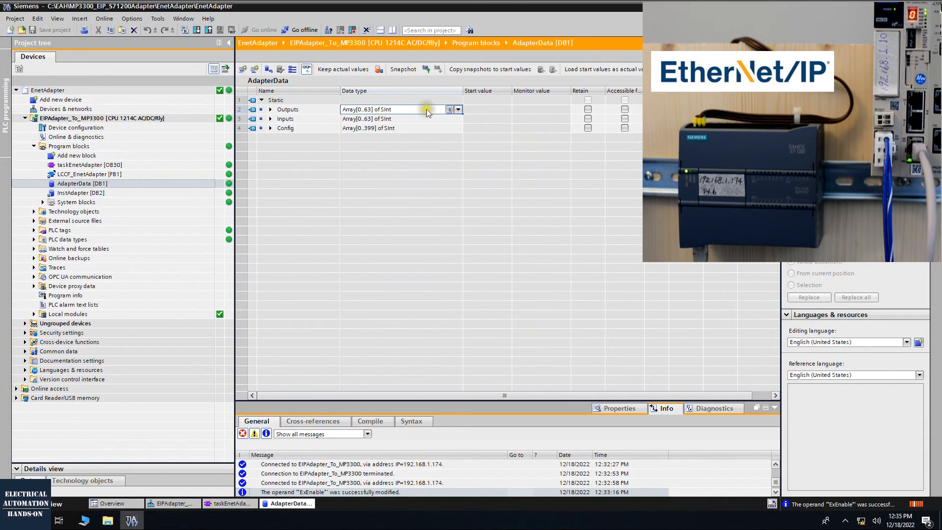
click(270, 109)
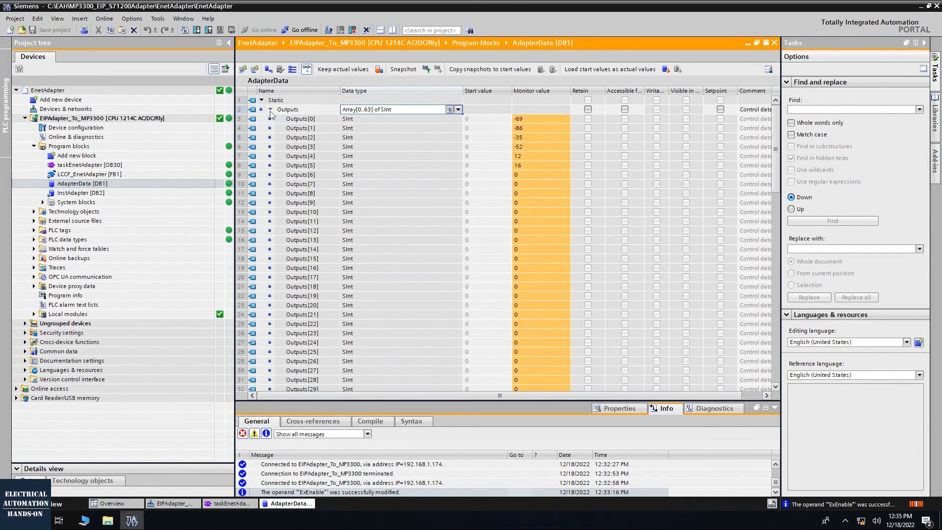
Add a new watch table to the PLC and float its window beside the AdapterData block
click(271, 110)
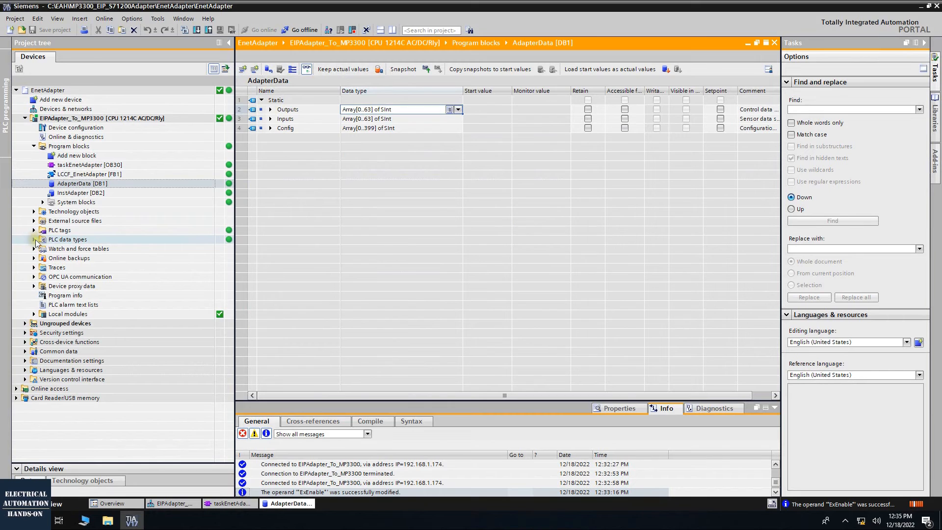
click(34, 240)
click(34, 240)
click(34, 249)
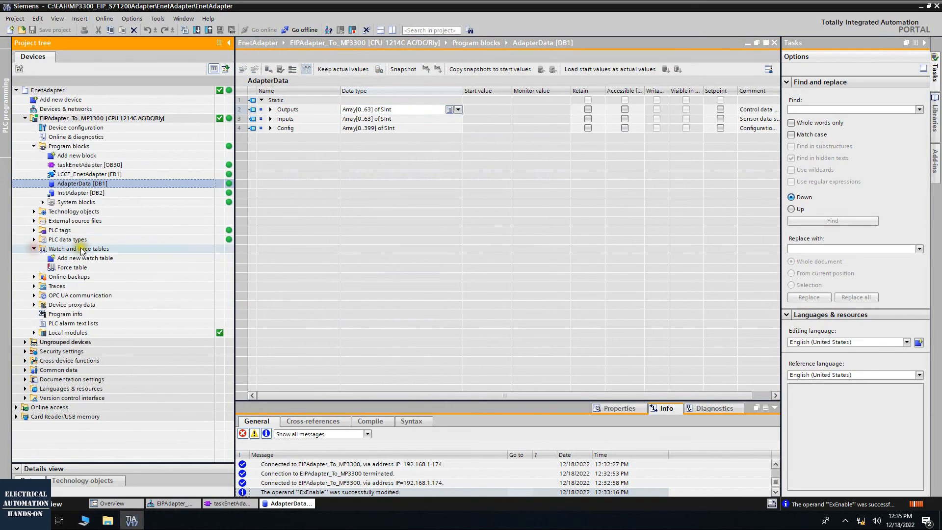
double_click(78, 258)
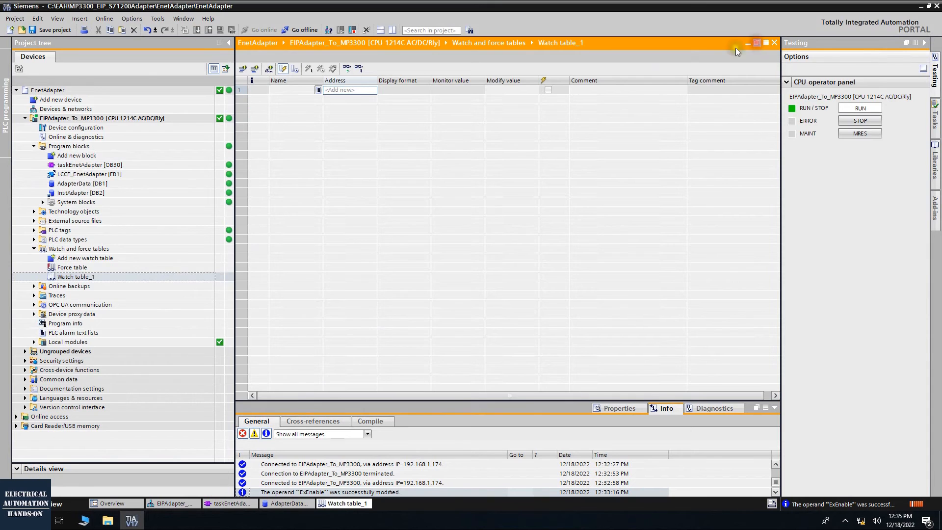
click(756, 43)
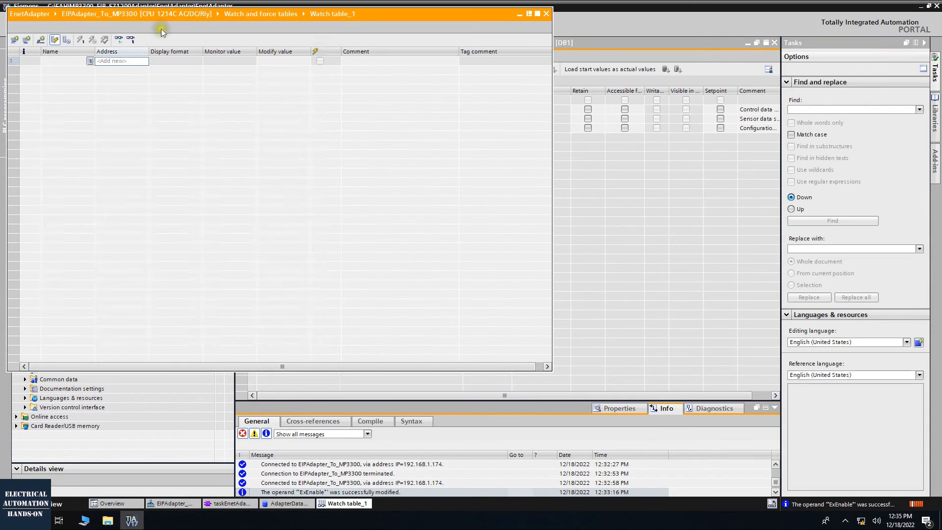
drag(197, 7, 694, 86)
Add Outputs[0] to Outputs[10] of AdapterData to the watch table, with a comment row below them as separator
click(270, 109)
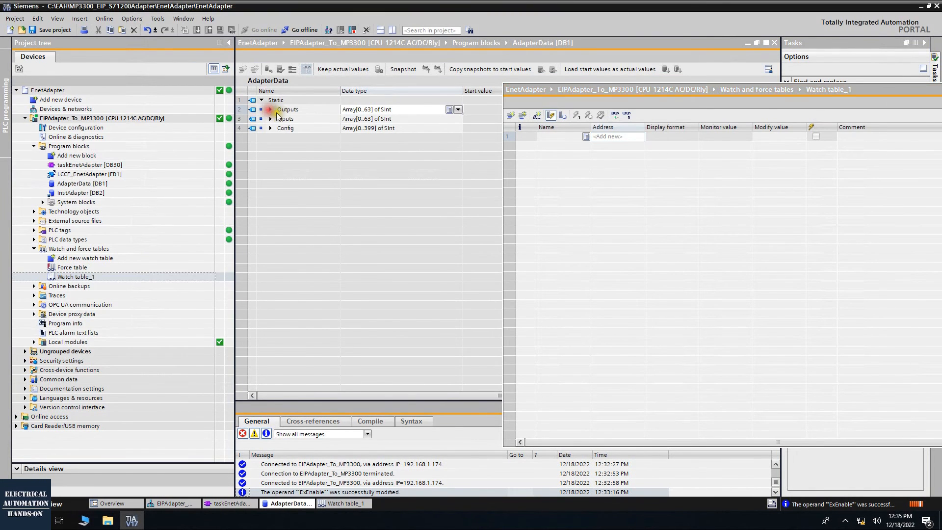
click(295, 120)
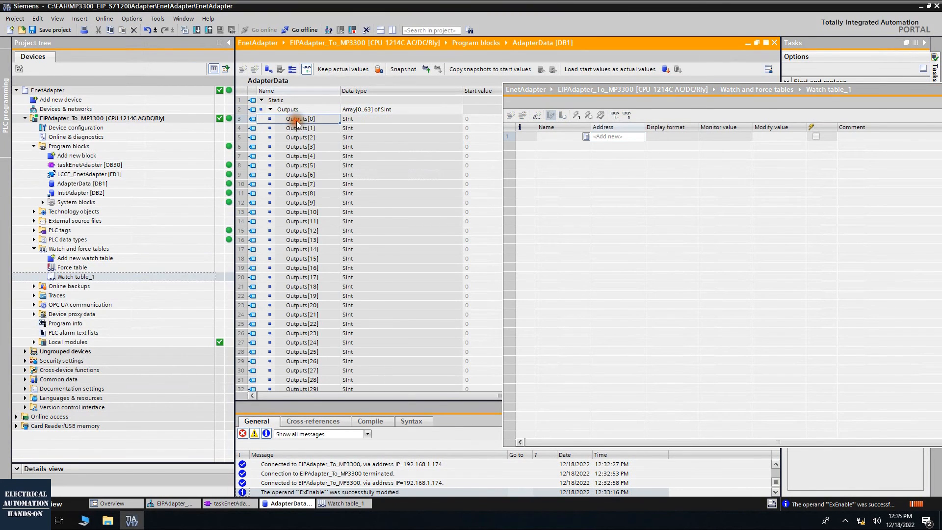
shift+click(308, 215)
drag(290, 150, 560, 141)
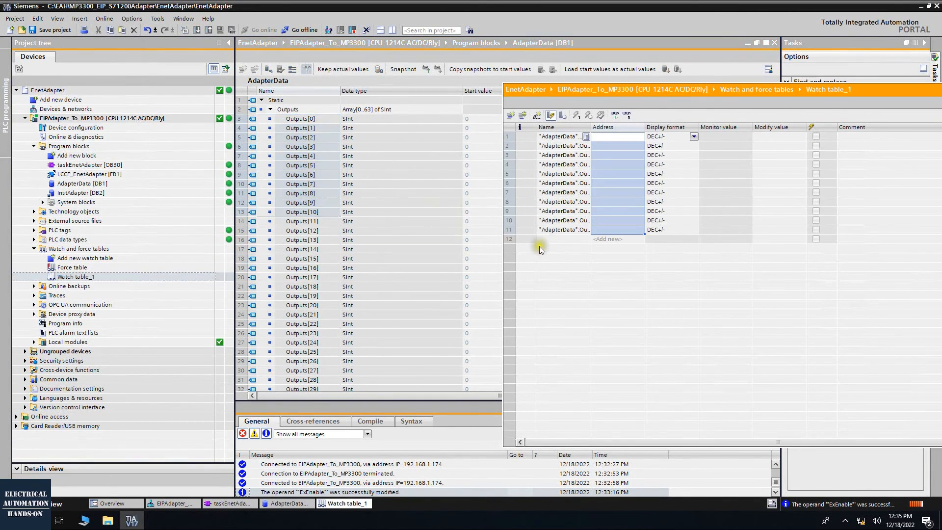
click(544, 238)
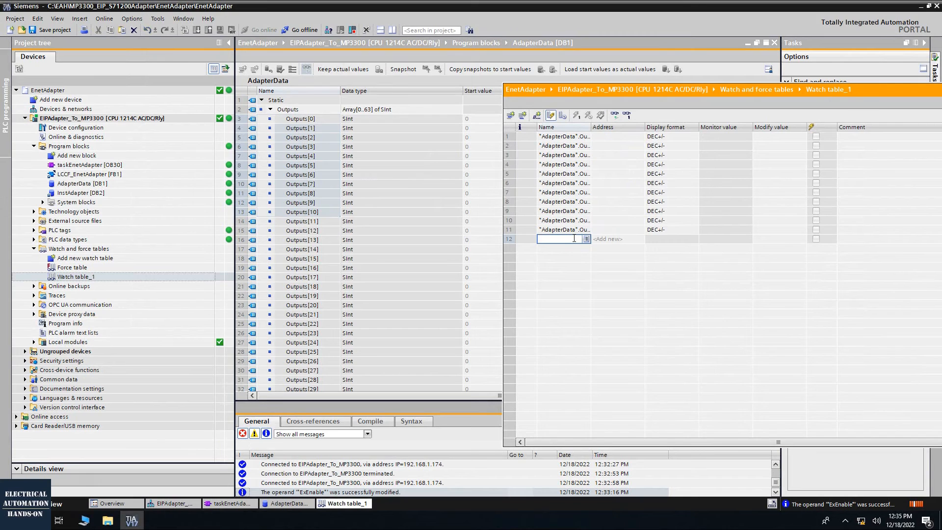
key(Return)
Add Inputs[0] to Inputs[10] of AdapterData below the separator row and turn on monitoring of the watch table
click(270, 112)
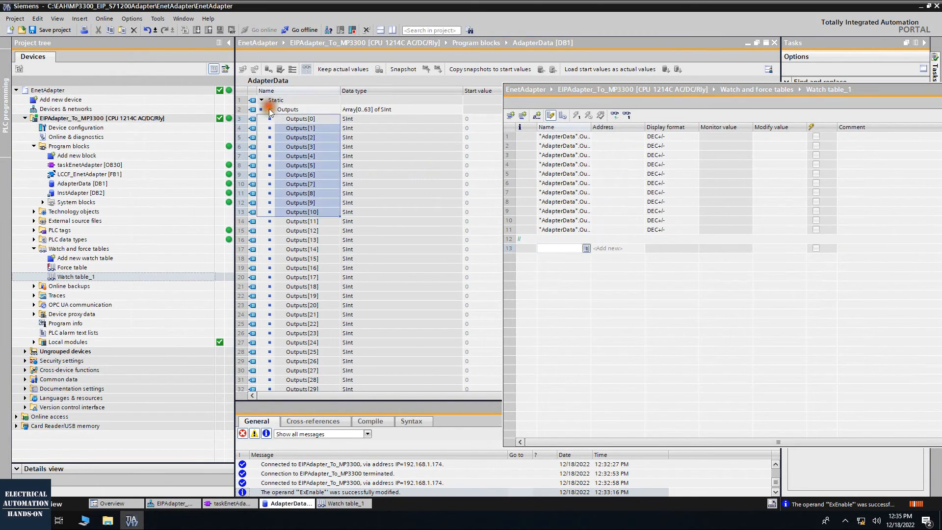
click(271, 118)
click(295, 128)
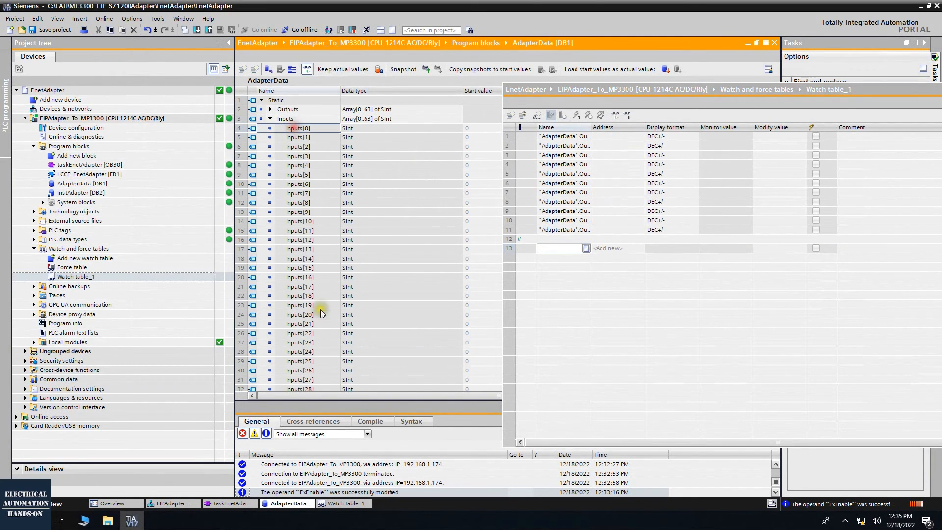
scroll(322, 313, down, 3)
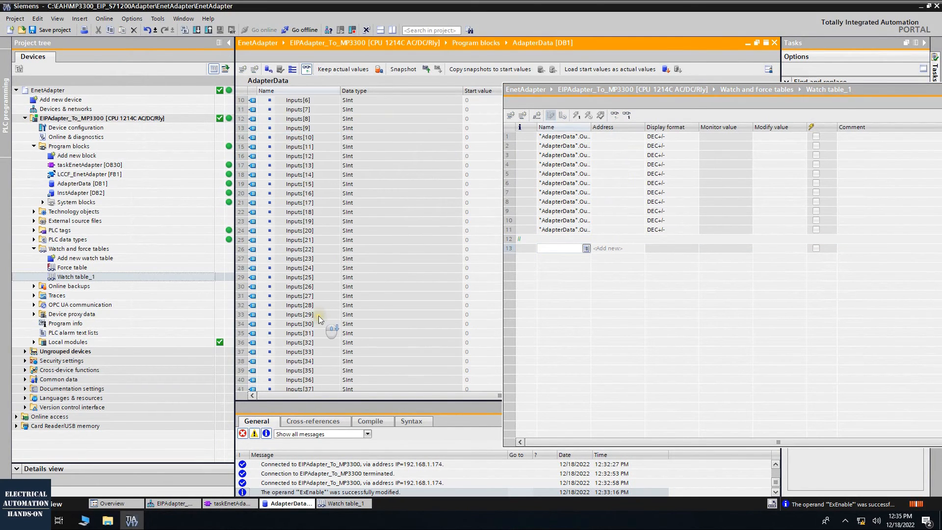
shift+click(300, 139)
drag(300, 139, 568, 249)
click(615, 114)
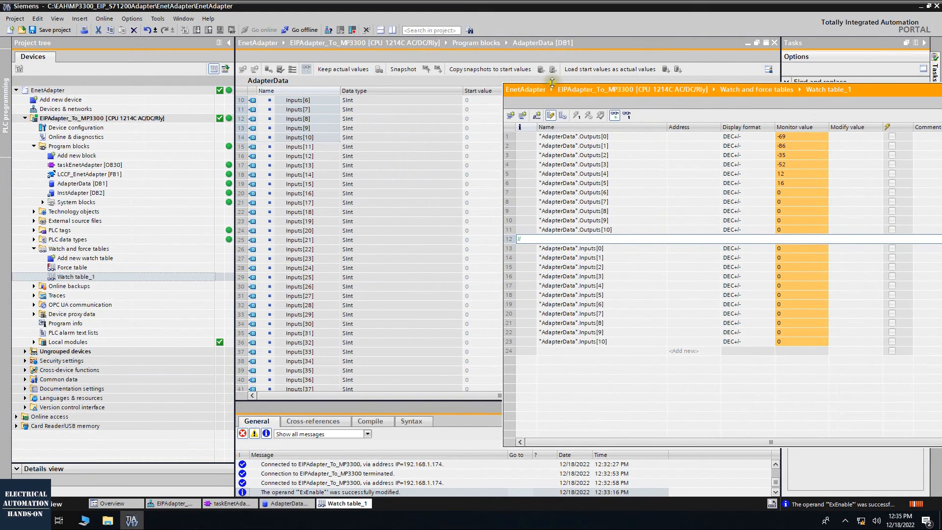
Close the AdapterData block and compare the watched Outputs elements with the outputs parameter of LCCF_EnetAdapter
drag(551, 89, 629, 131)
click(775, 43)
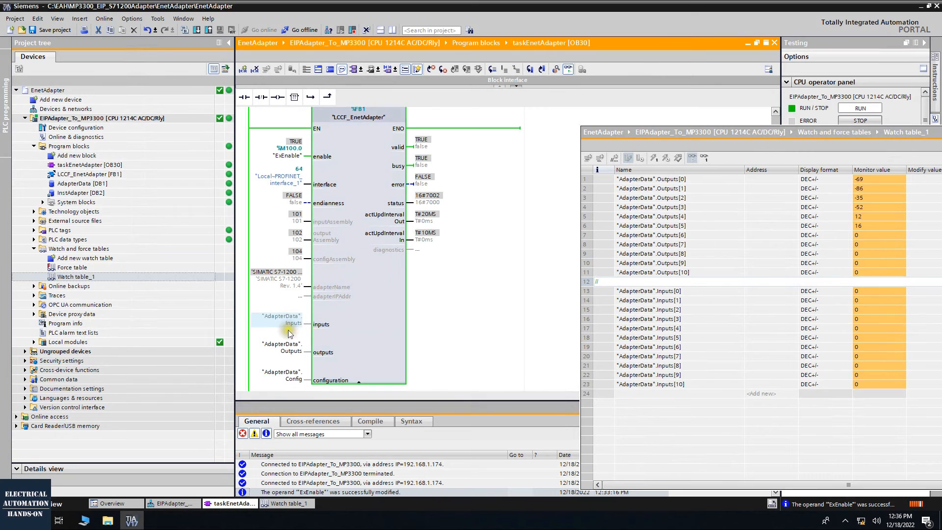
click(655, 193)
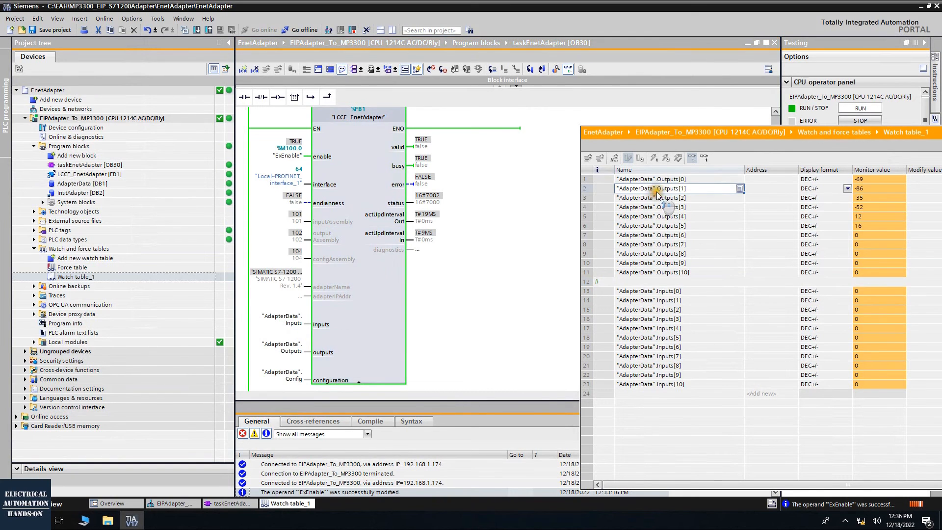
click(663, 180)
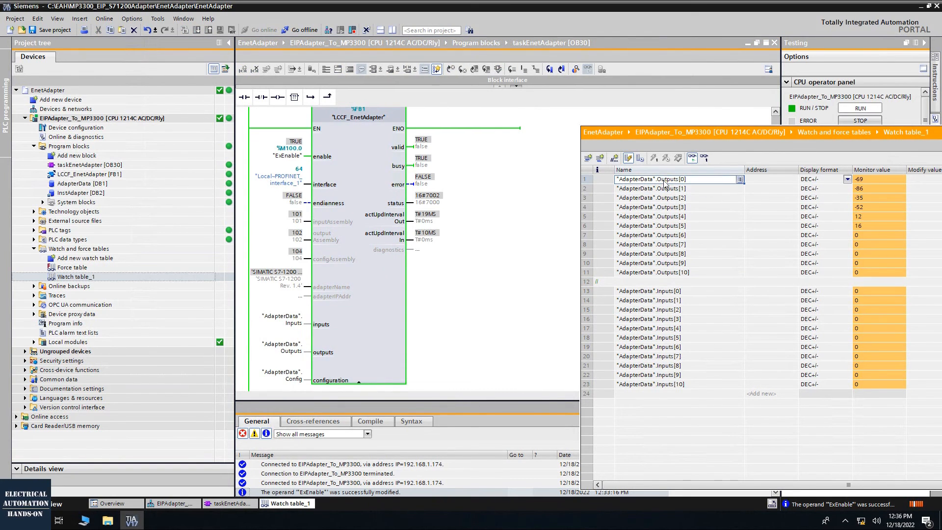
click(665, 182)
click(376, 315)
click(283, 348)
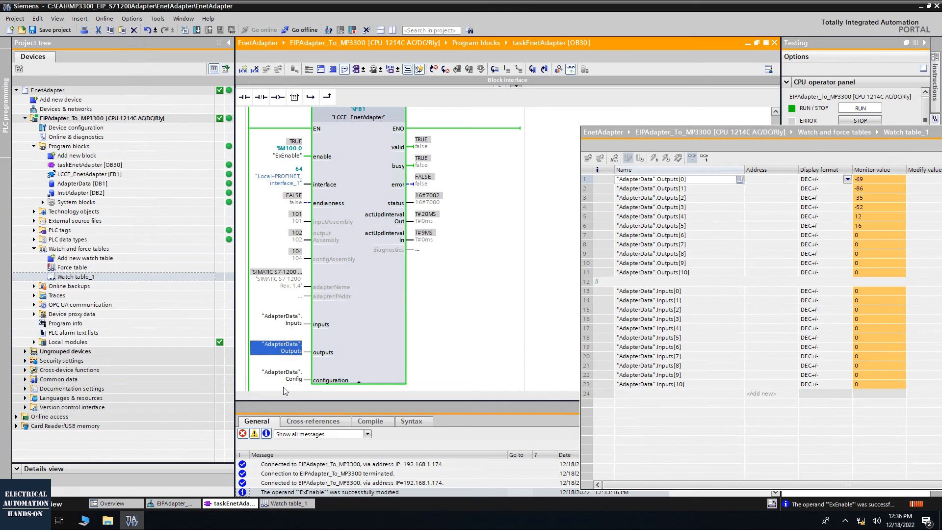
Set the display format of Outputs[0] to Outputs[10] in the watch table to Hex
drag(831, 132, 676, 132)
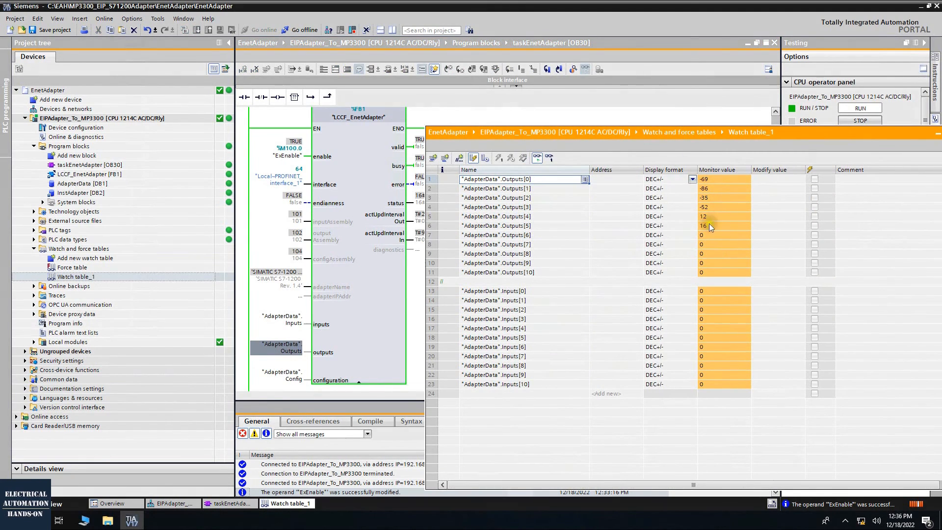
click(685, 178)
click(693, 178)
key(Down)
key(Down)
key(Return)
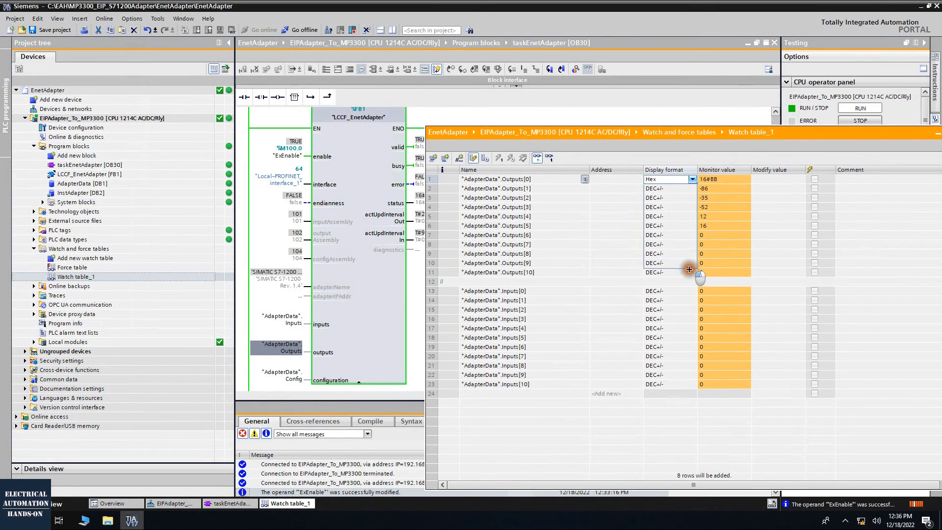
drag(689, 272, 690, 273)
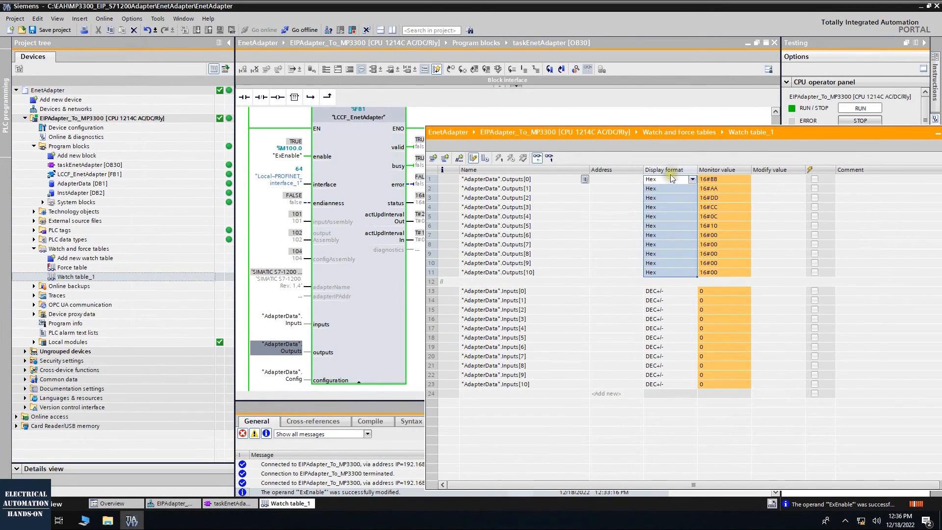
Examine the hexadecimal monitor values of Outputs[0] to Outputs[5] and their byte order
click(711, 180)
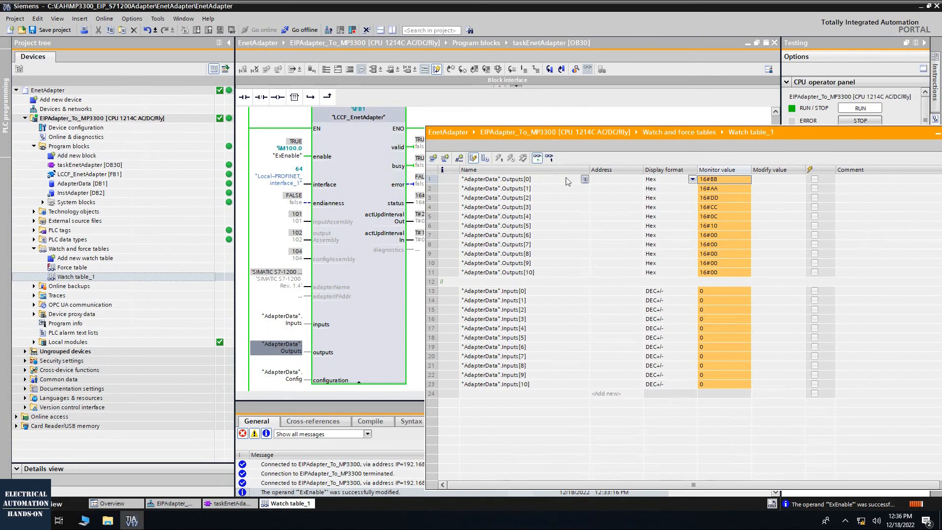
click(526, 190)
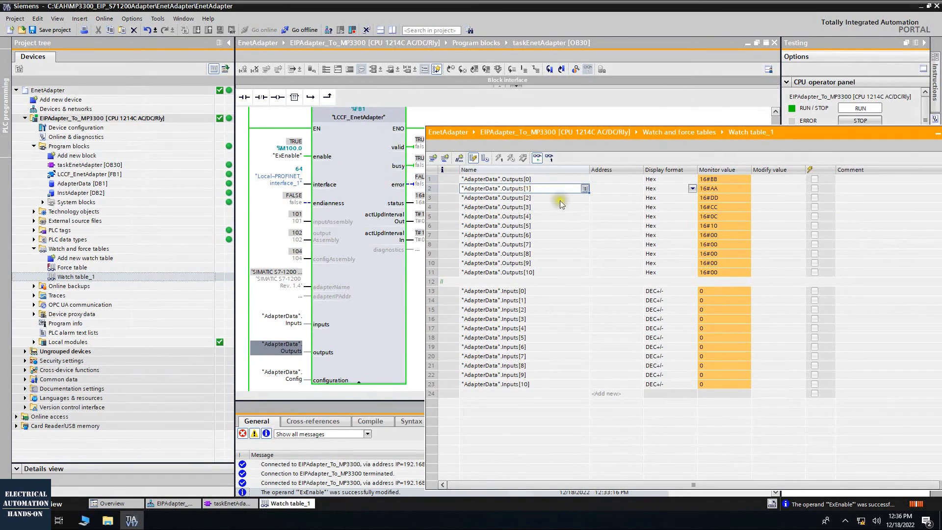
click(715, 190)
click(715, 181)
click(714, 207)
click(714, 198)
click(715, 219)
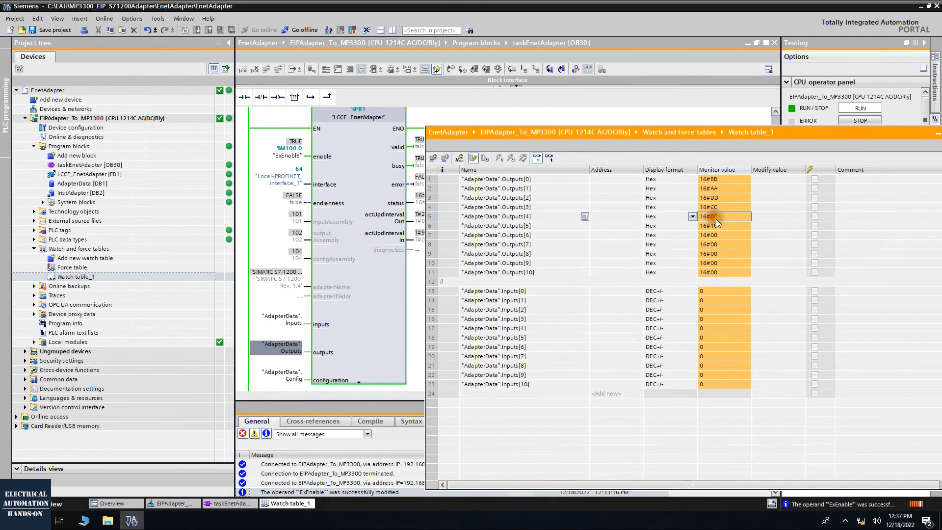
click(714, 227)
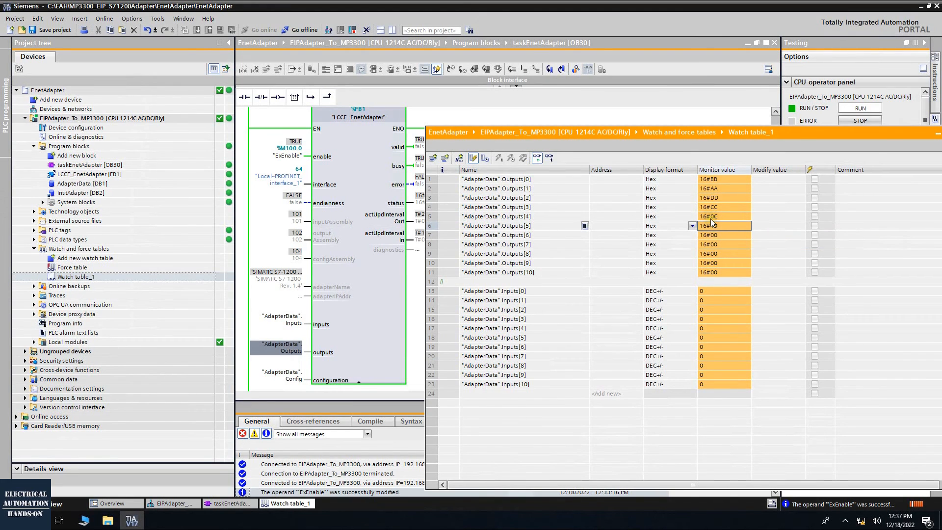
Enter modify values of 123 for Inputs[0] and 98 for Inputs[2] in the watch table
click(664, 292)
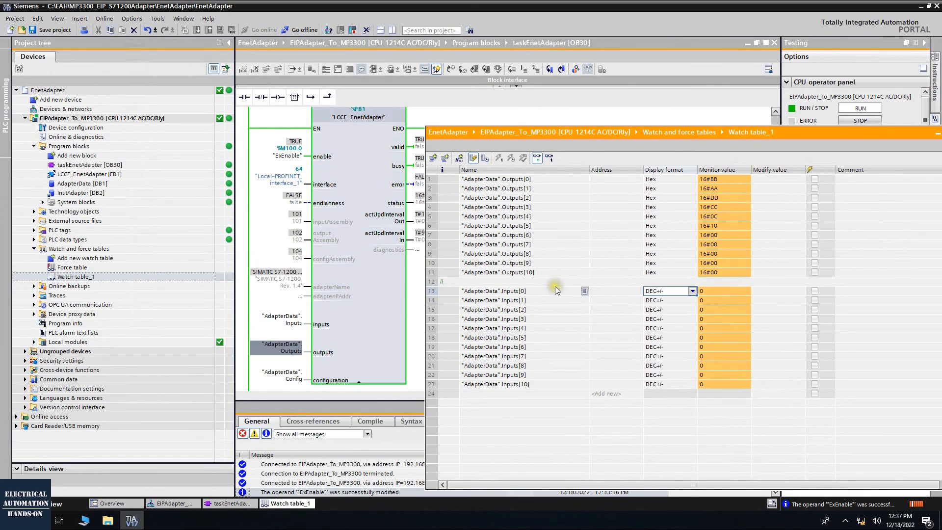
click(781, 291)
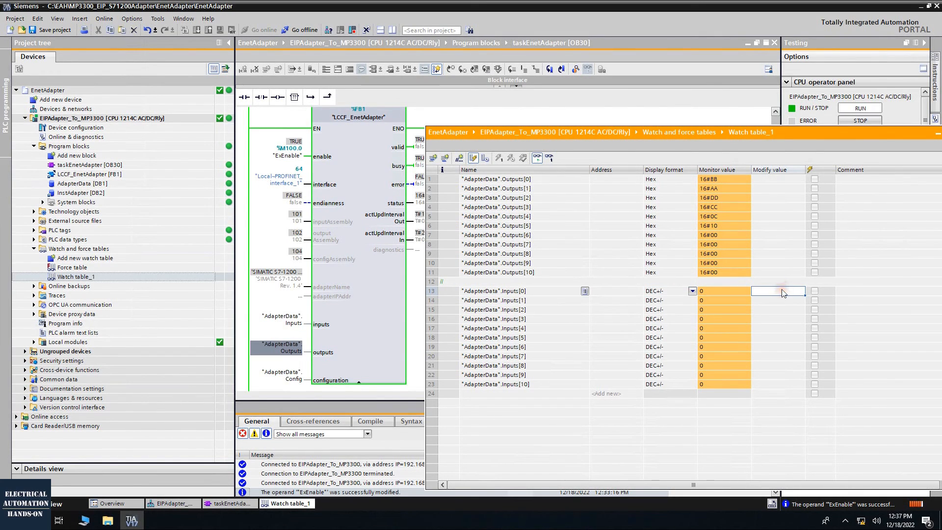
text(123)
key(Return)
click(762, 311)
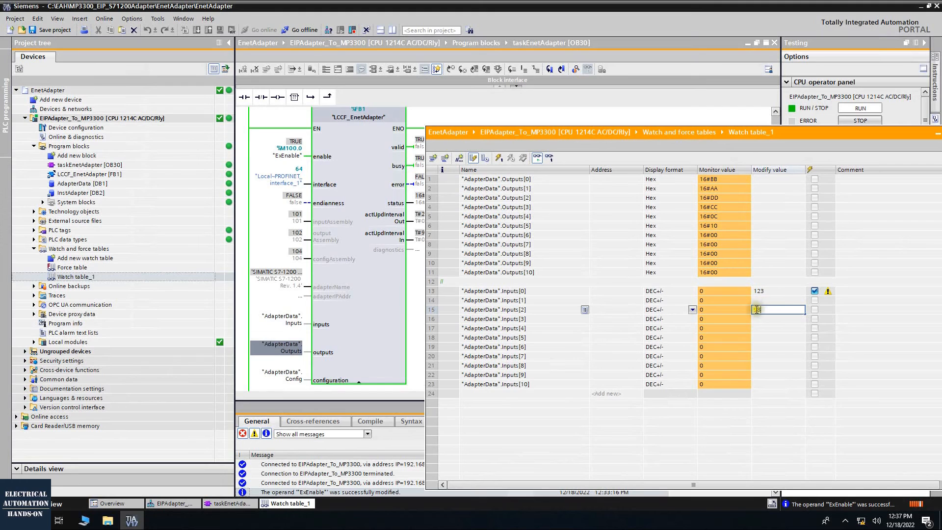
click(461, 311)
click(434, 310)
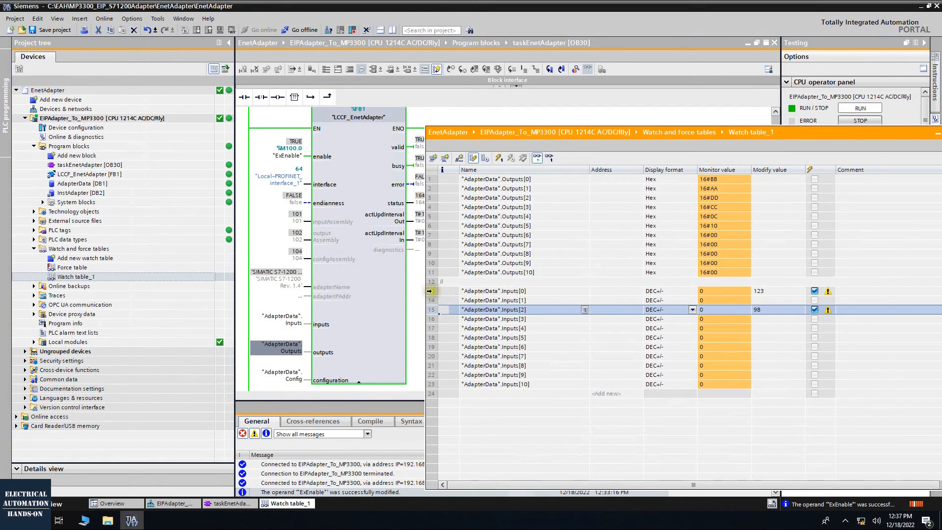
Review the rows of Inputs[0] to Inputs[3] and write the prepared modify values to the PLC
click(429, 291)
shift+click(430, 302)
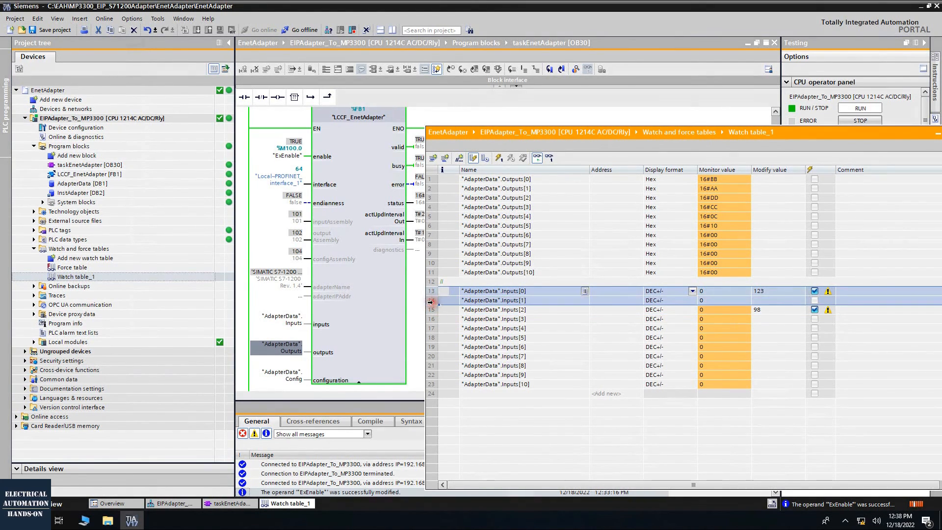
click(434, 309)
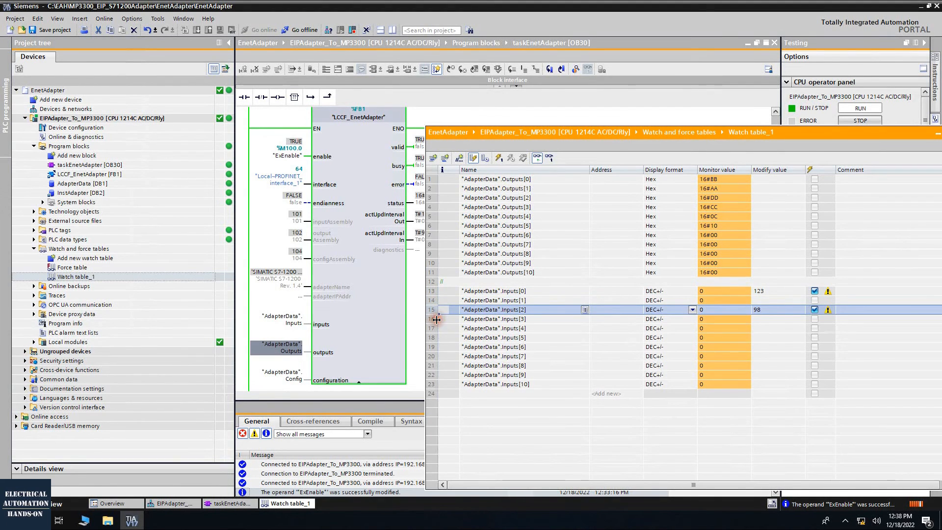
click(435, 319)
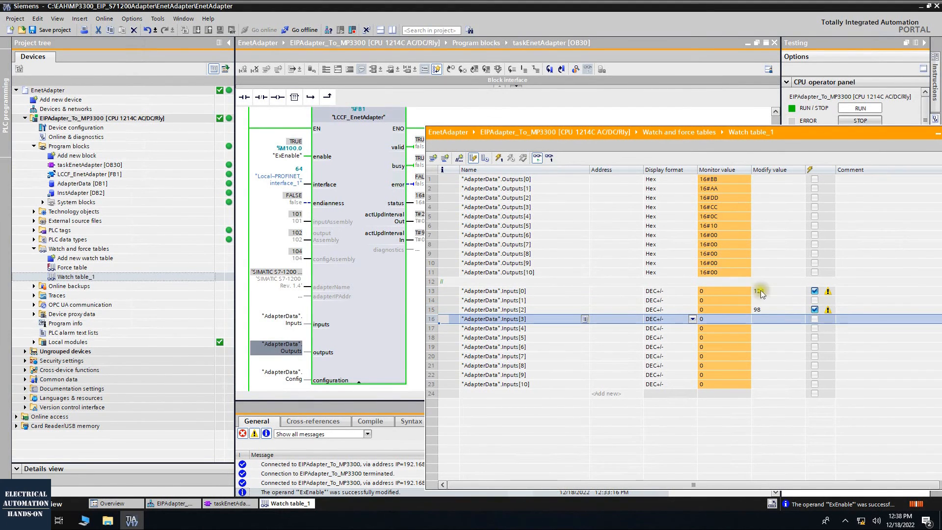
click(776, 310)
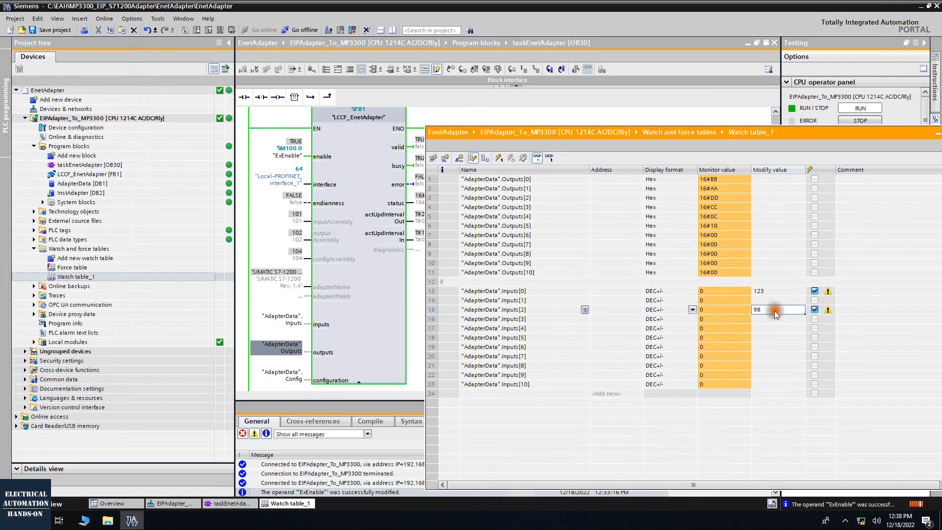
click(513, 310)
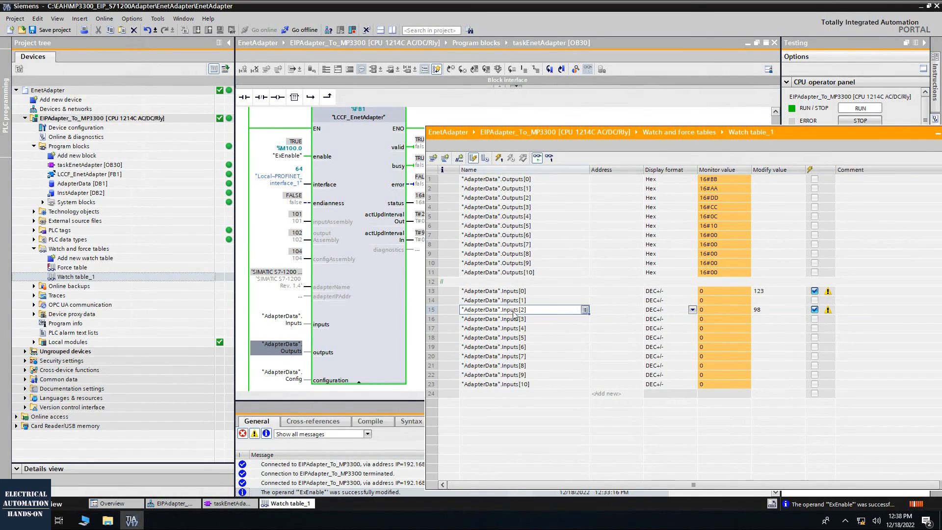
click(500, 159)
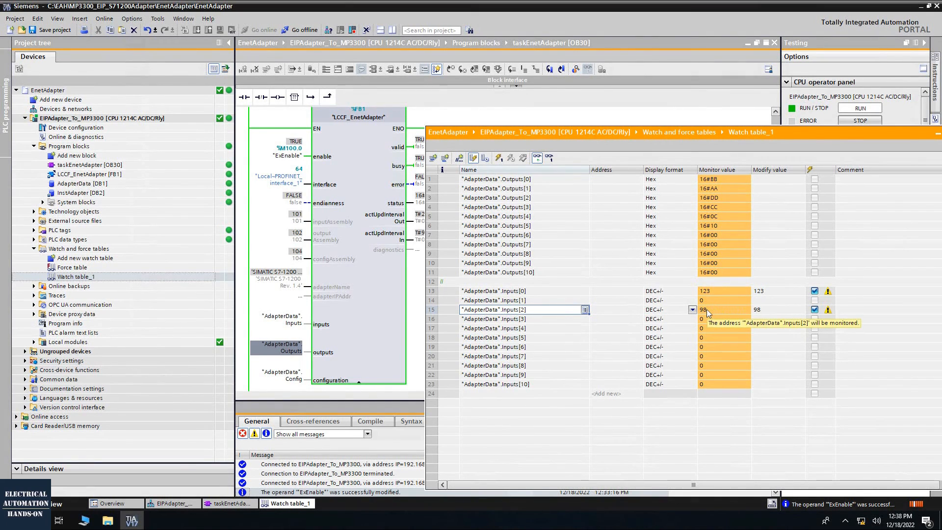
Switch to MotionWorks IEC 3 Pro, set the debug value display to Decimal and check the S71200_TO_MP global variables' online values
drag(641, 136, 709, 191)
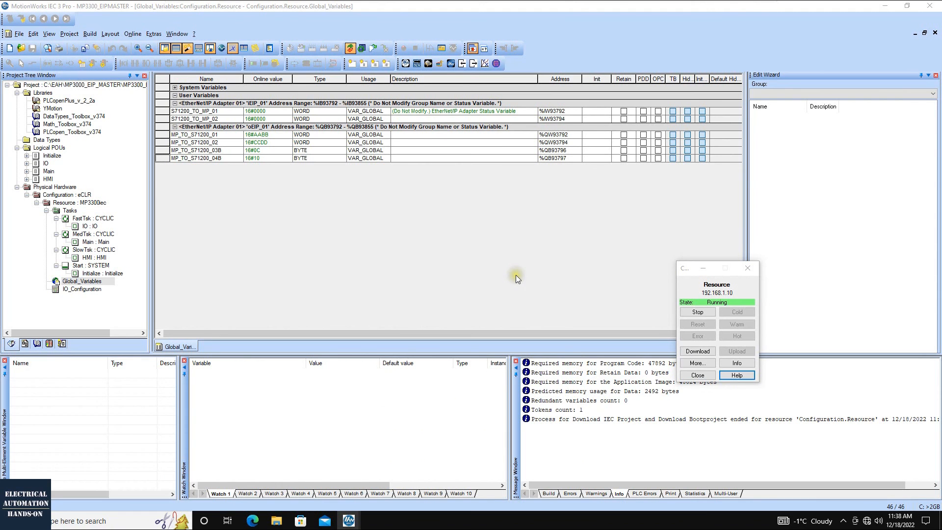
click(350, 48)
click(349, 48)
double_click(161, 111)
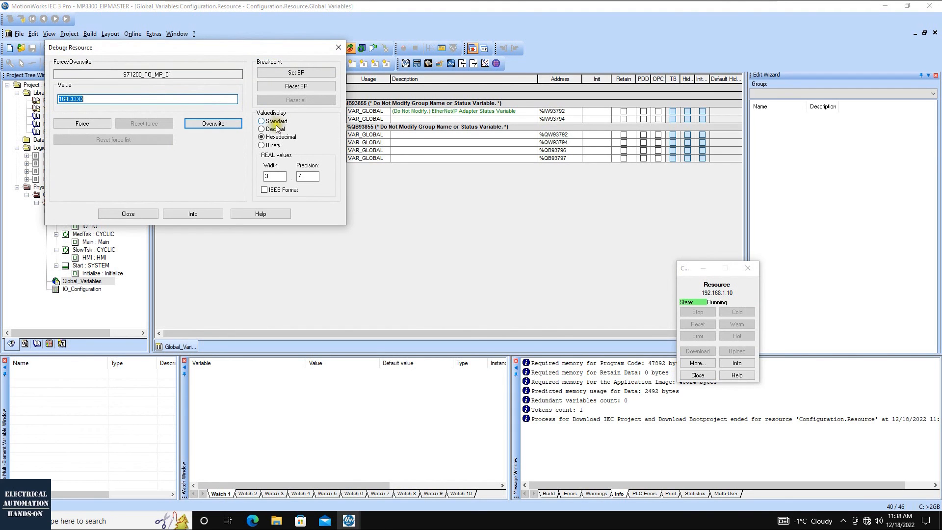
drag(266, 49, 339, 191)
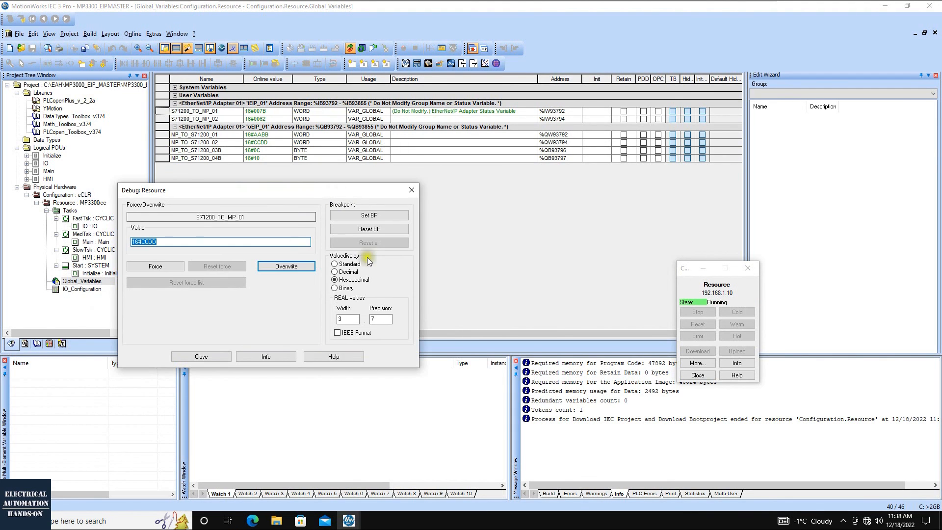
click(335, 273)
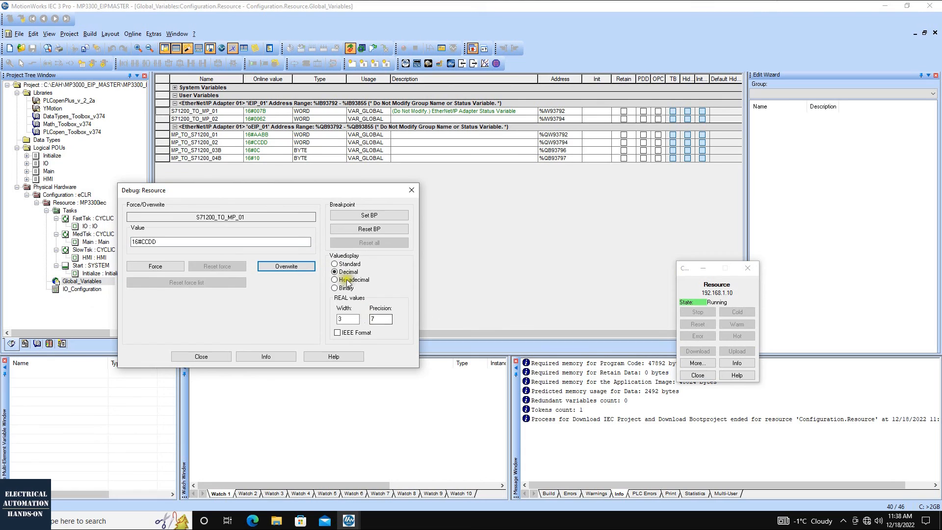
click(208, 358)
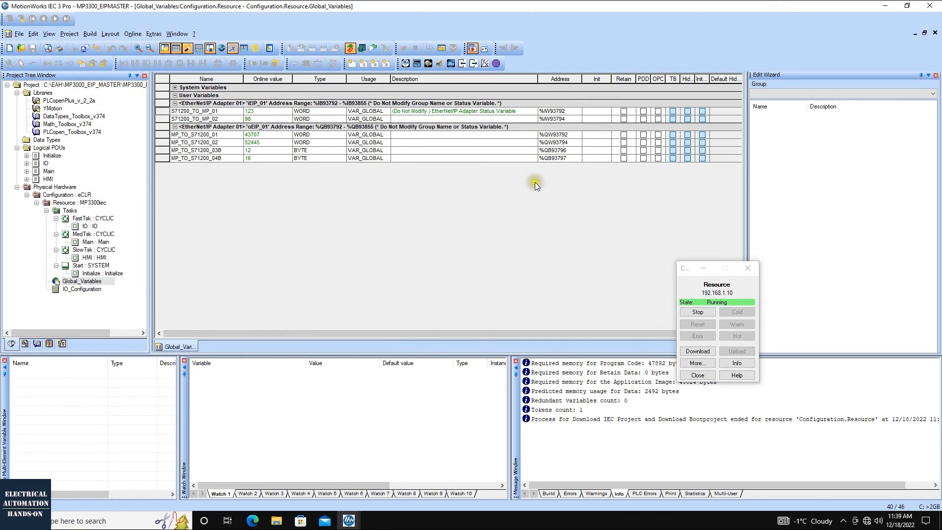
click(322, 103)
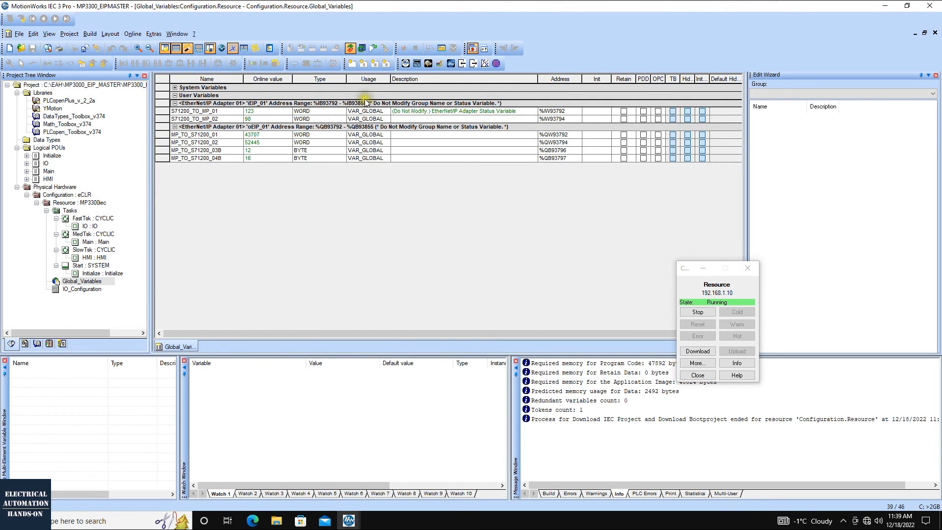
click(180, 113)
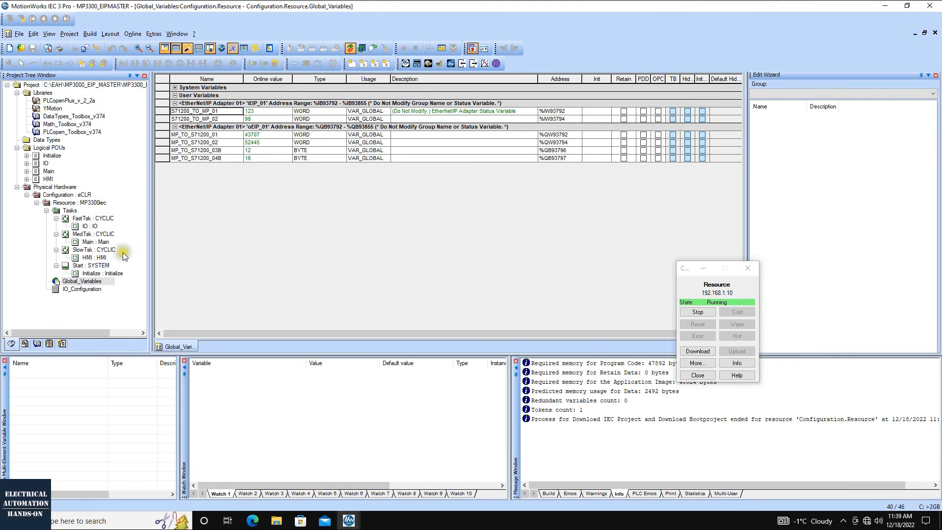
Open the Hardware Configuration, review EtherNet/IP Adapter 01's assembly instances, and connect online to the MP3300iec at 192.168.1.10
click(405, 65)
click(290, 203)
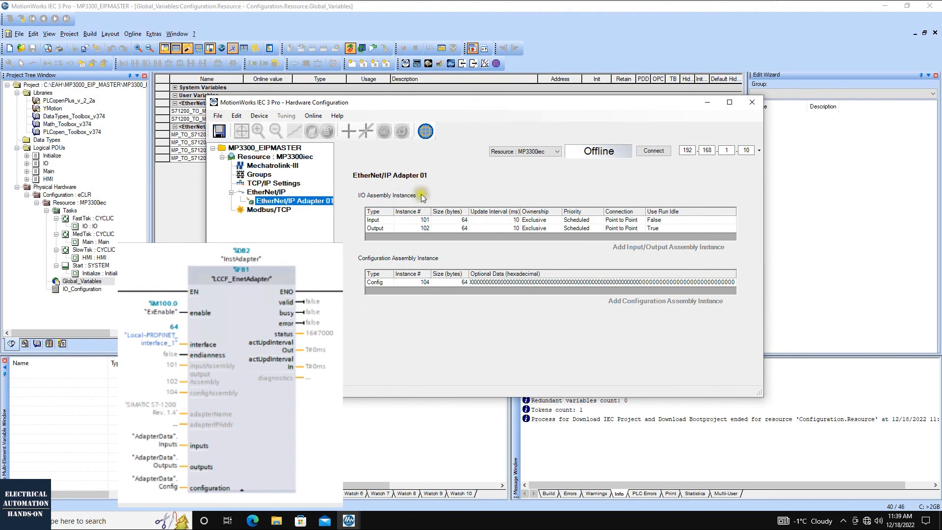
click(452, 284)
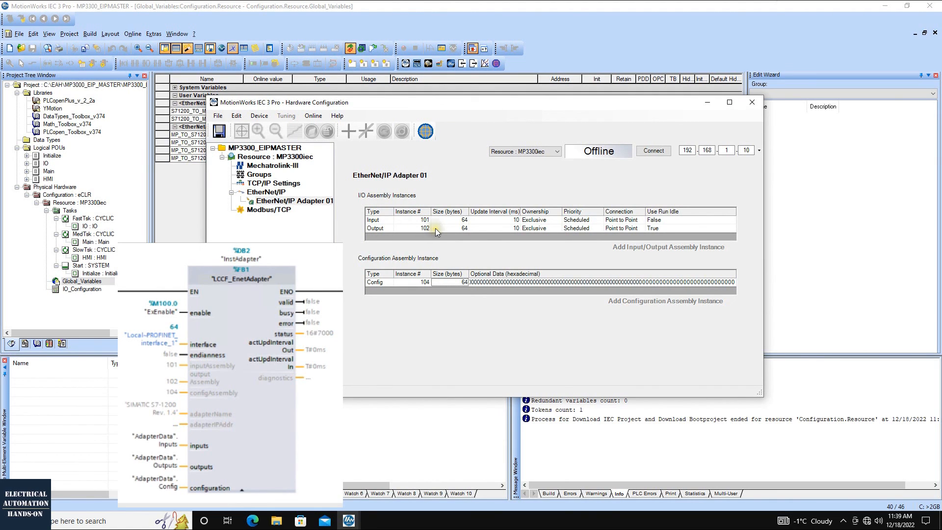
click(649, 152)
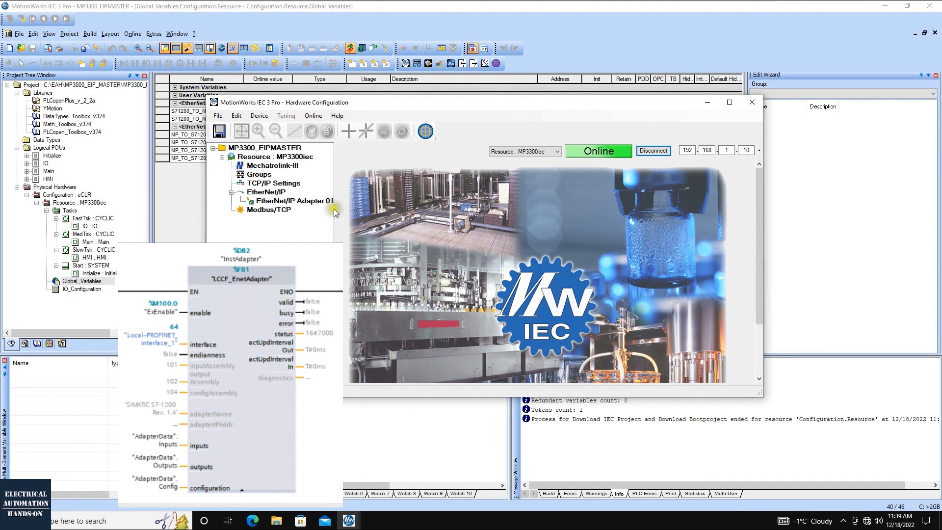
click(315, 202)
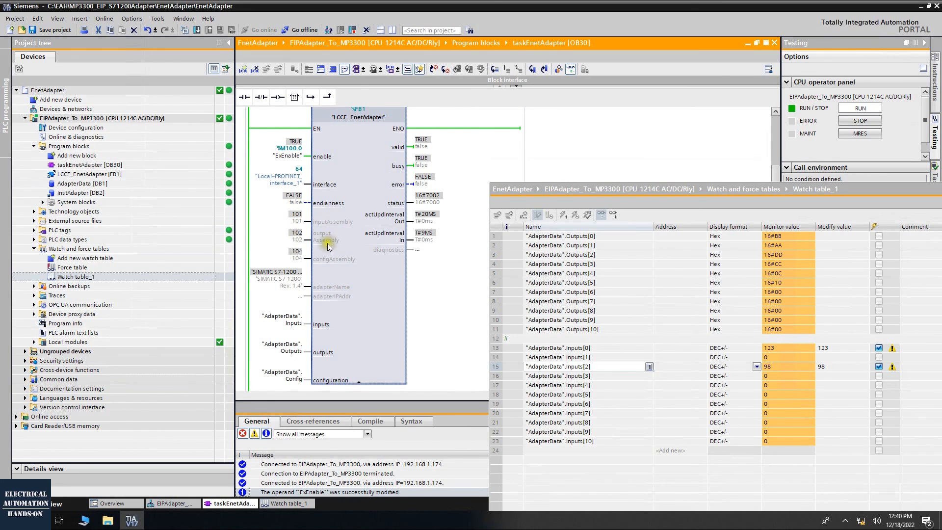
Switch to TIA Portal and compare the LCCF_EnetAdapter block's inputs and outputs parameters with the AdapterData Inputs rows in Watch table_1
click(289, 324)
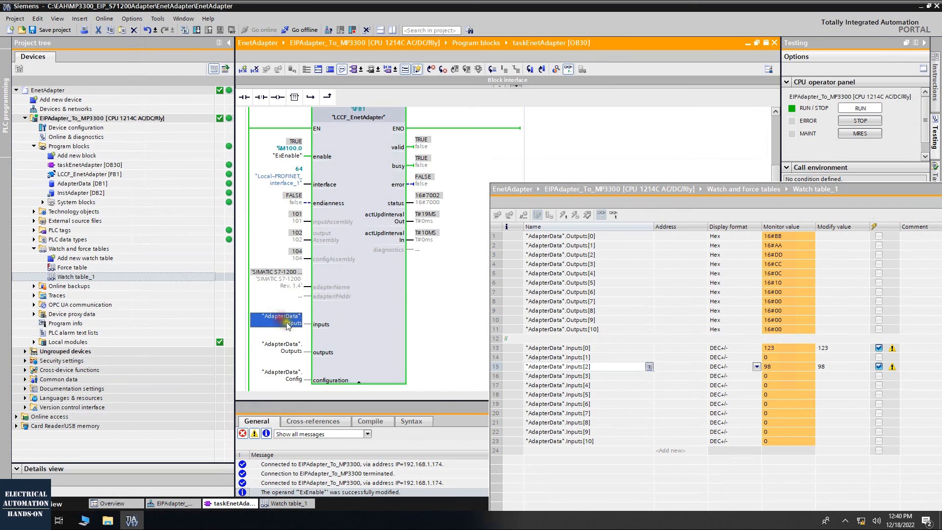
click(292, 349)
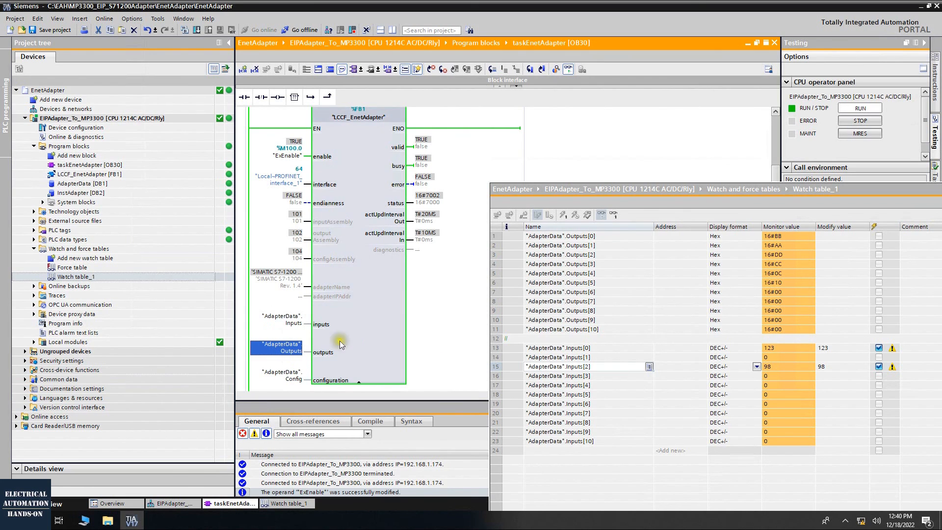
mouse_move(292, 325)
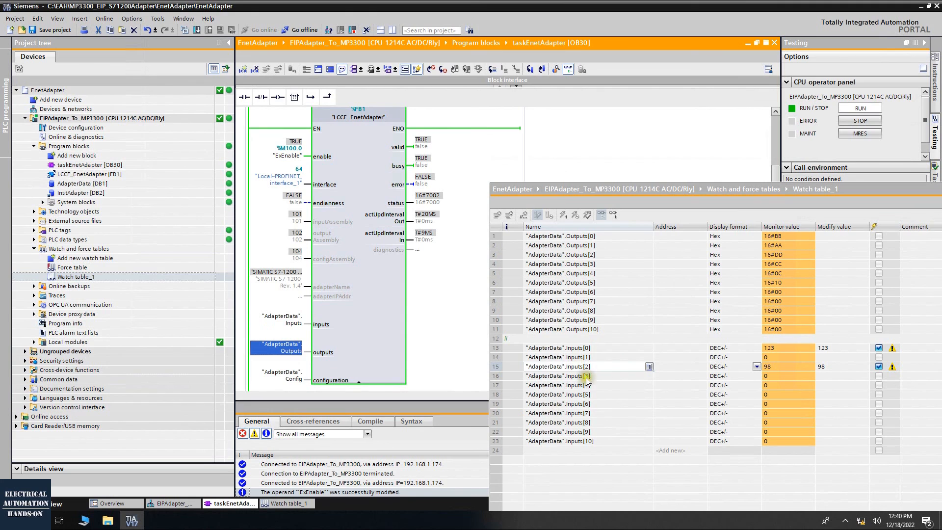
click(589, 348)
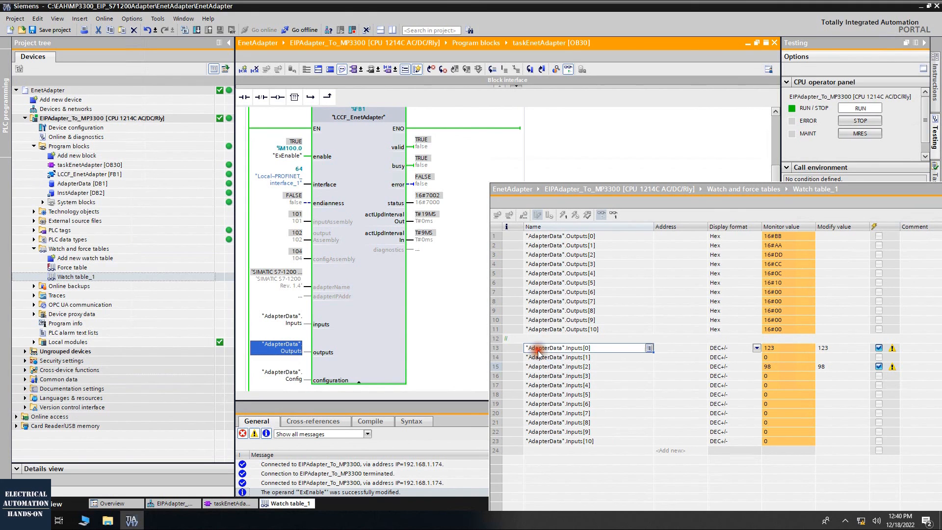
click(495, 348)
click(495, 404)
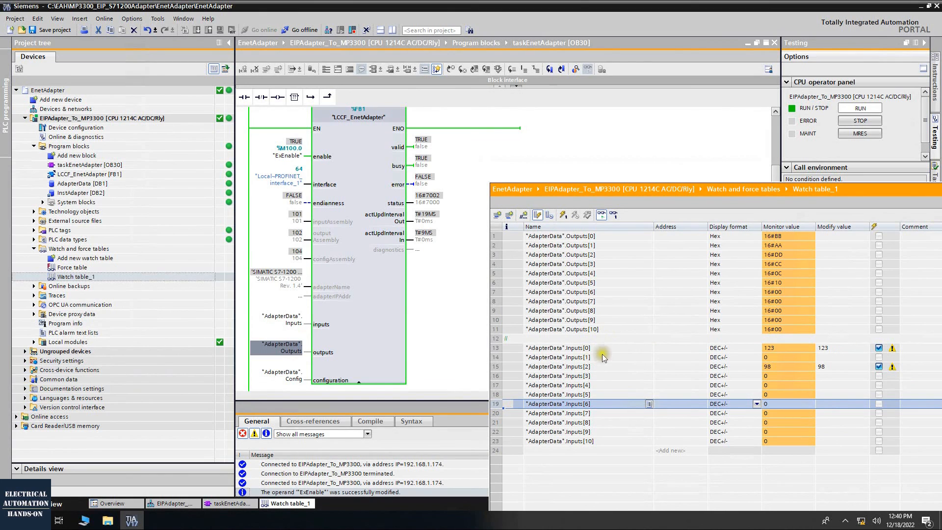
click(830, 348)
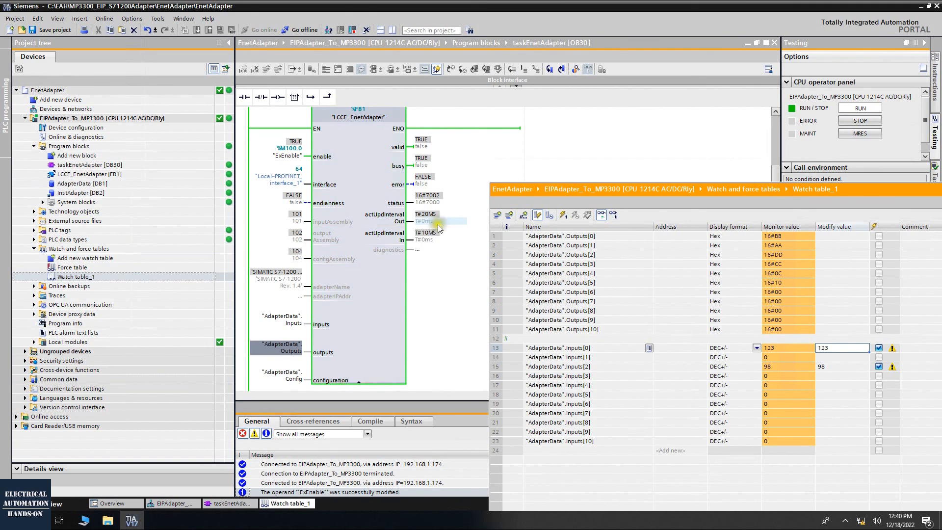
Move the Watch table_1 window clear of the program and examine the LCCF_EnetAdapter block's online status and update intervals
click(717, 202)
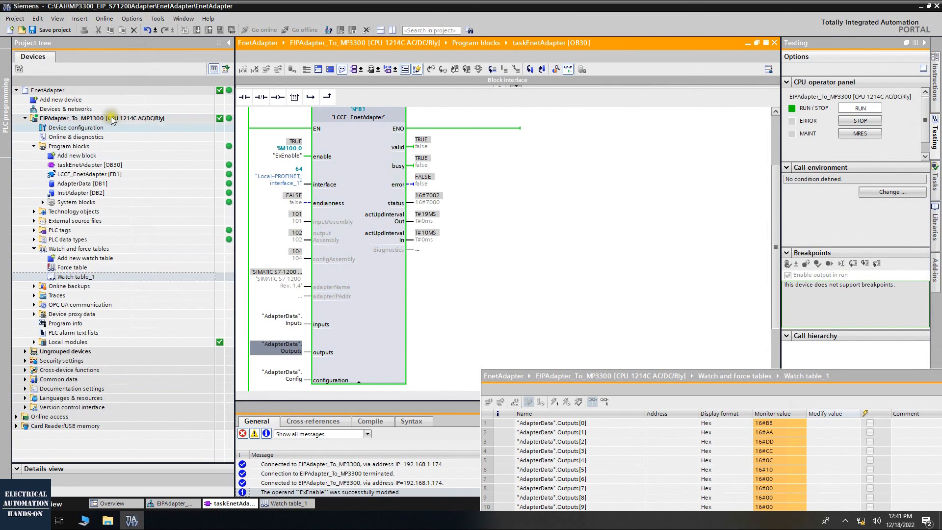
click(346, 142)
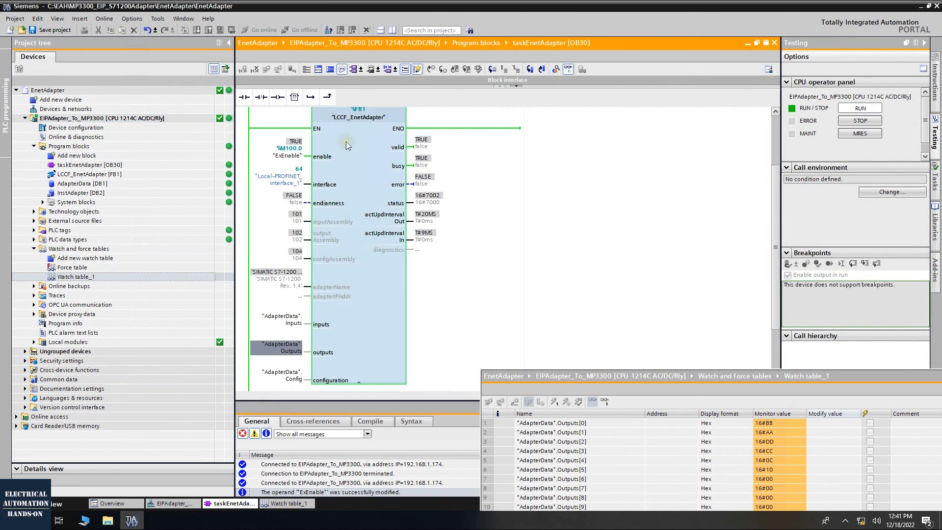
click(496, 234)
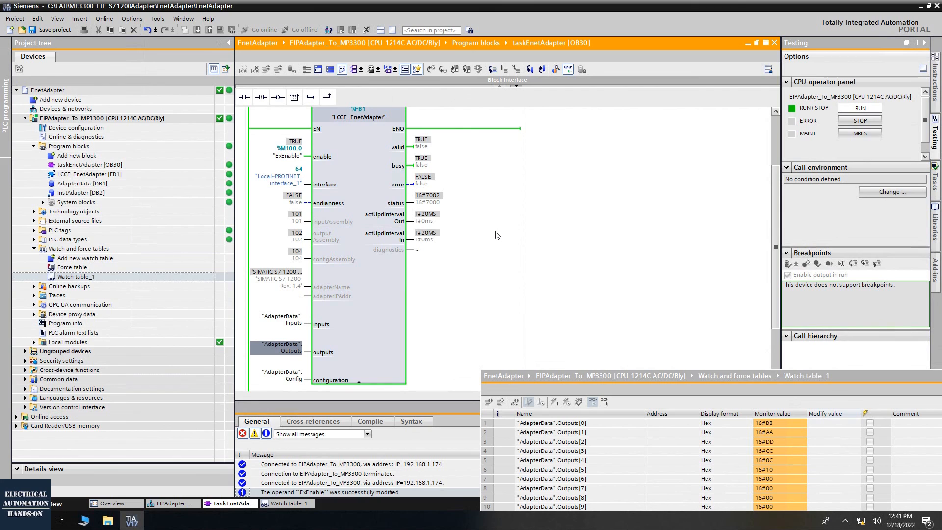